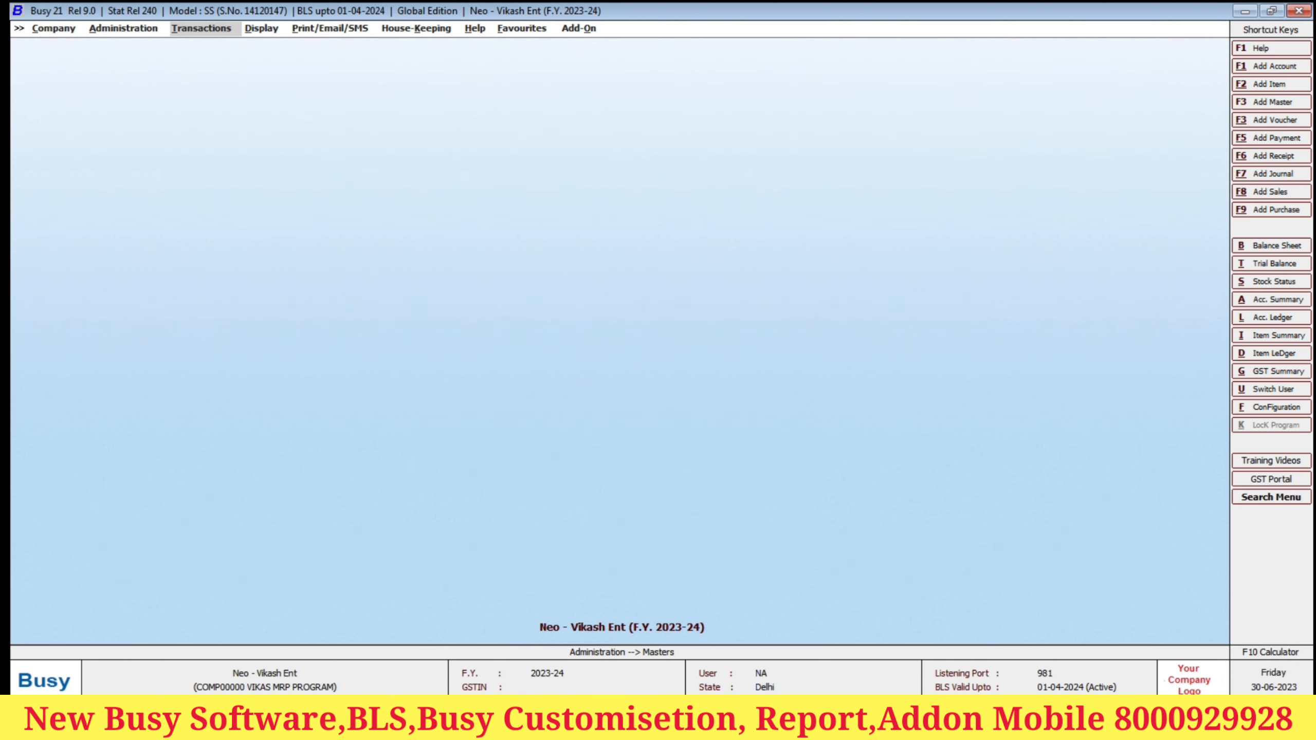
# Step: Switch to the Excel workbook and enter the heading MRP in cell H8 with the value 100 beneath it
pyautogui.click(284, 682)
pyautogui.click(526, 458)
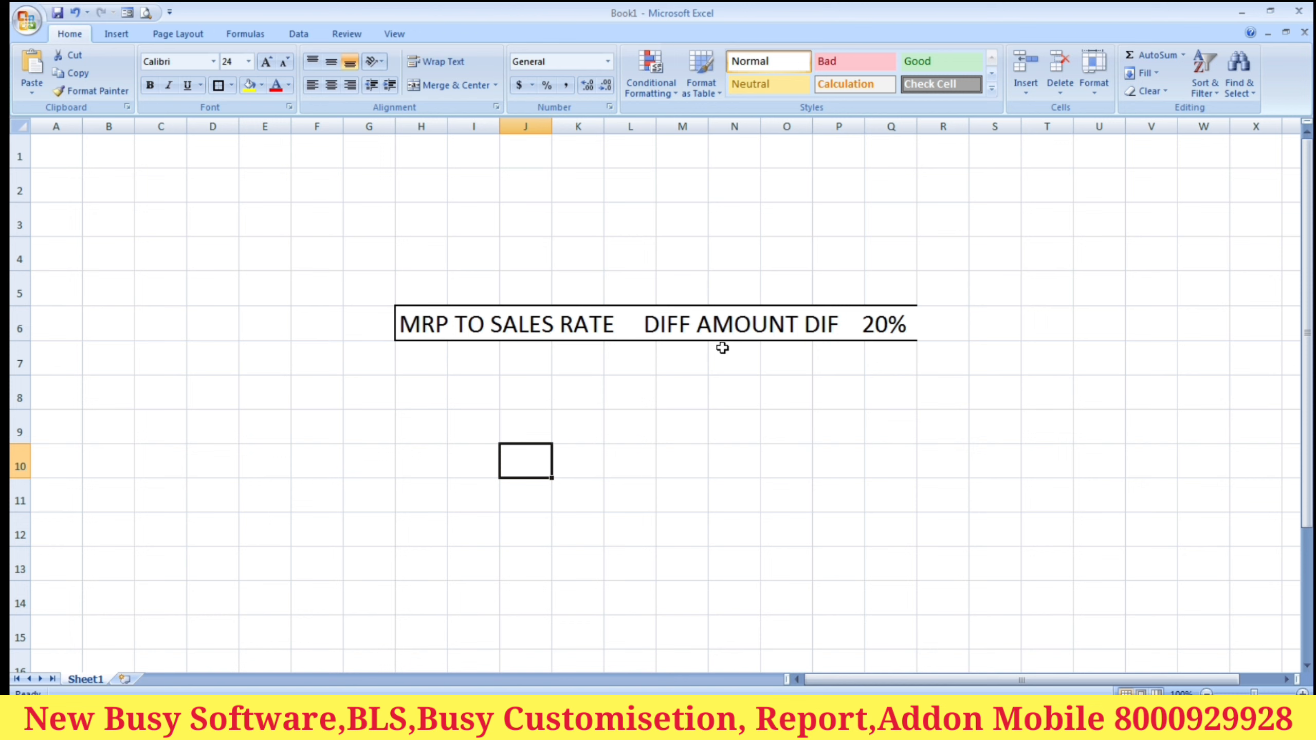
pyautogui.click(532, 507)
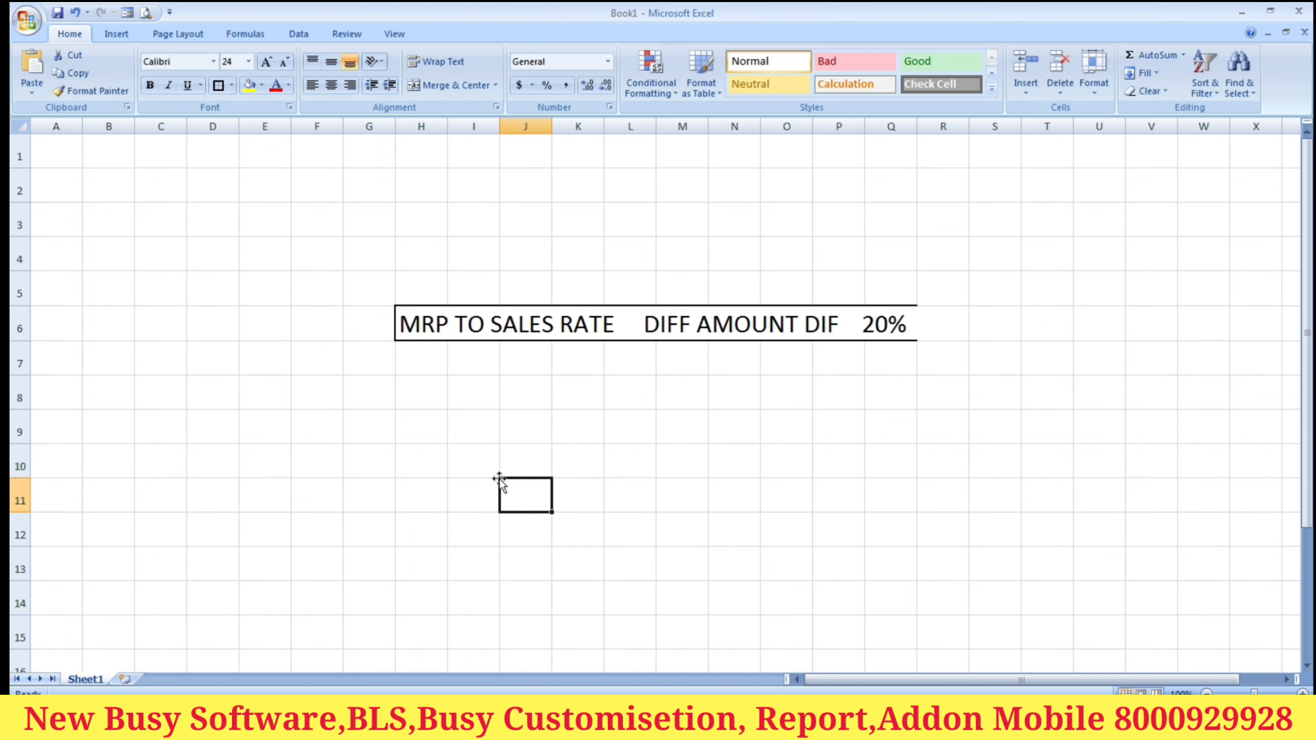
pyautogui.click(444, 425)
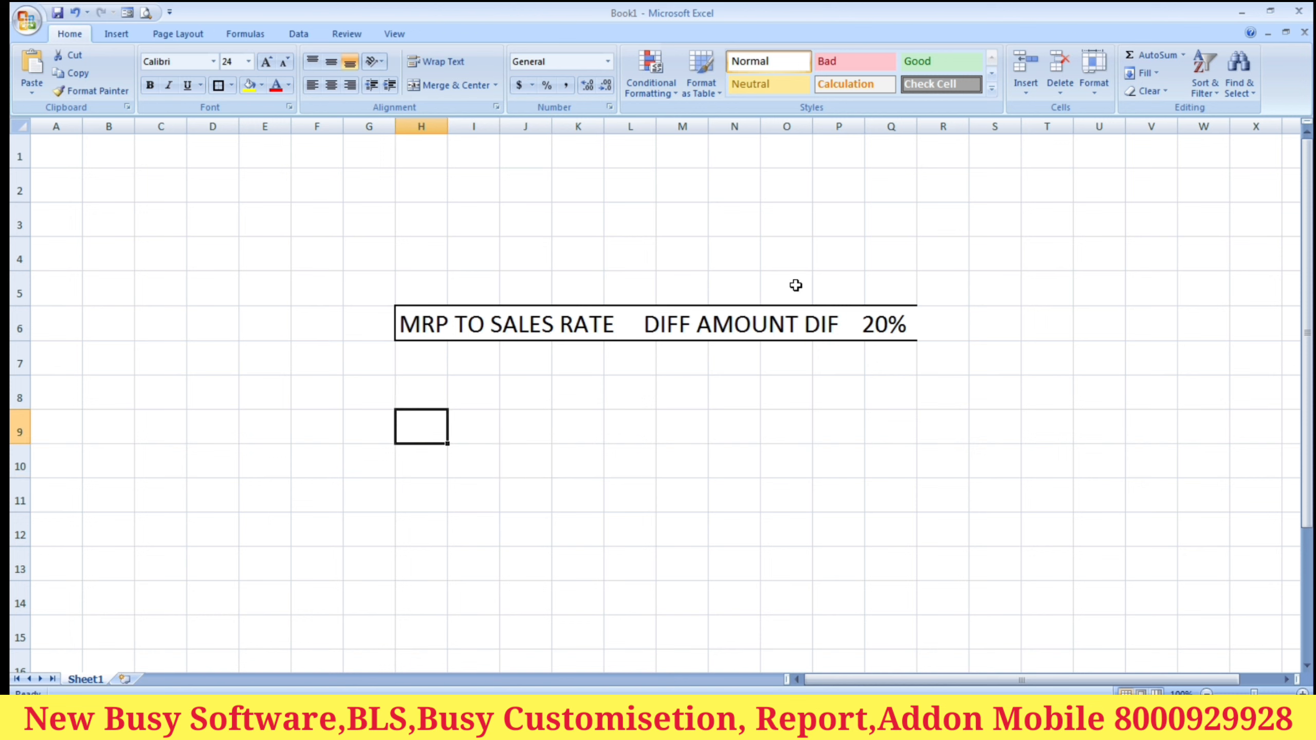
pyautogui.write('100')
pyautogui.press('Return')
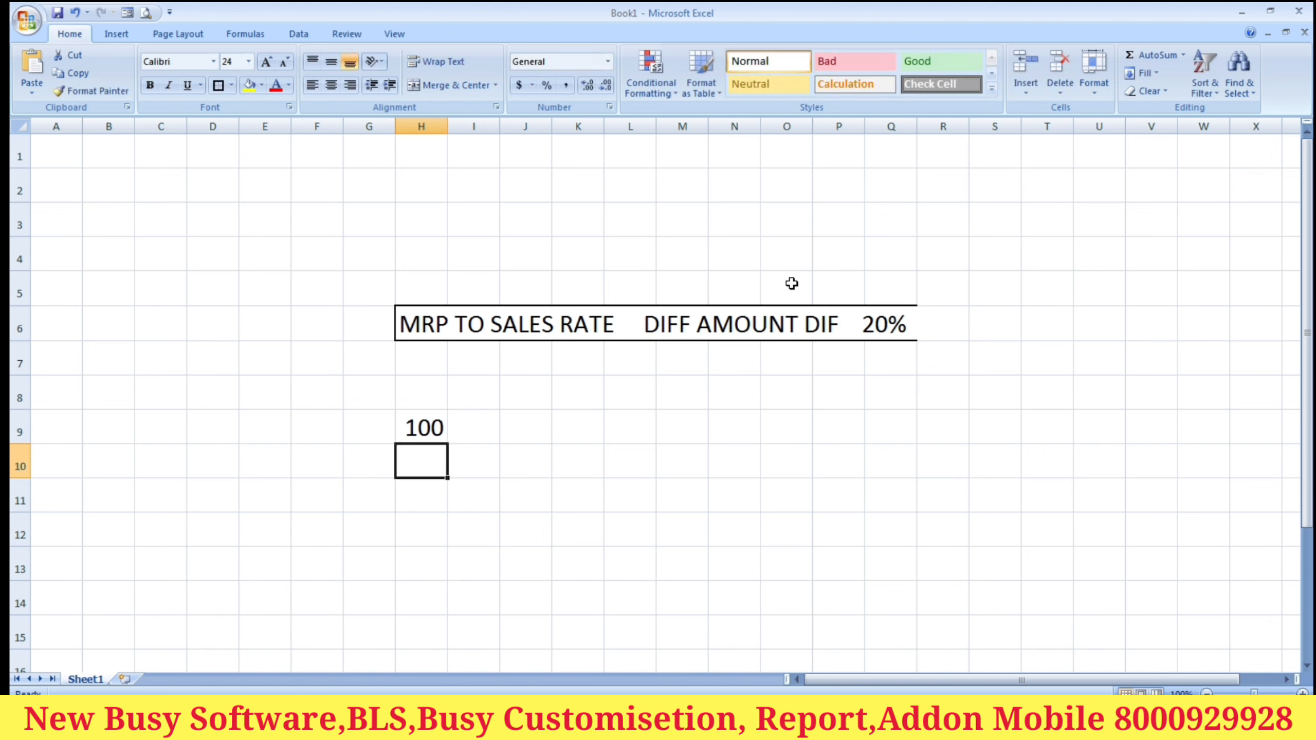
pyautogui.press('Up')
pyautogui.press('Up')
pyautogui.write('MRP')
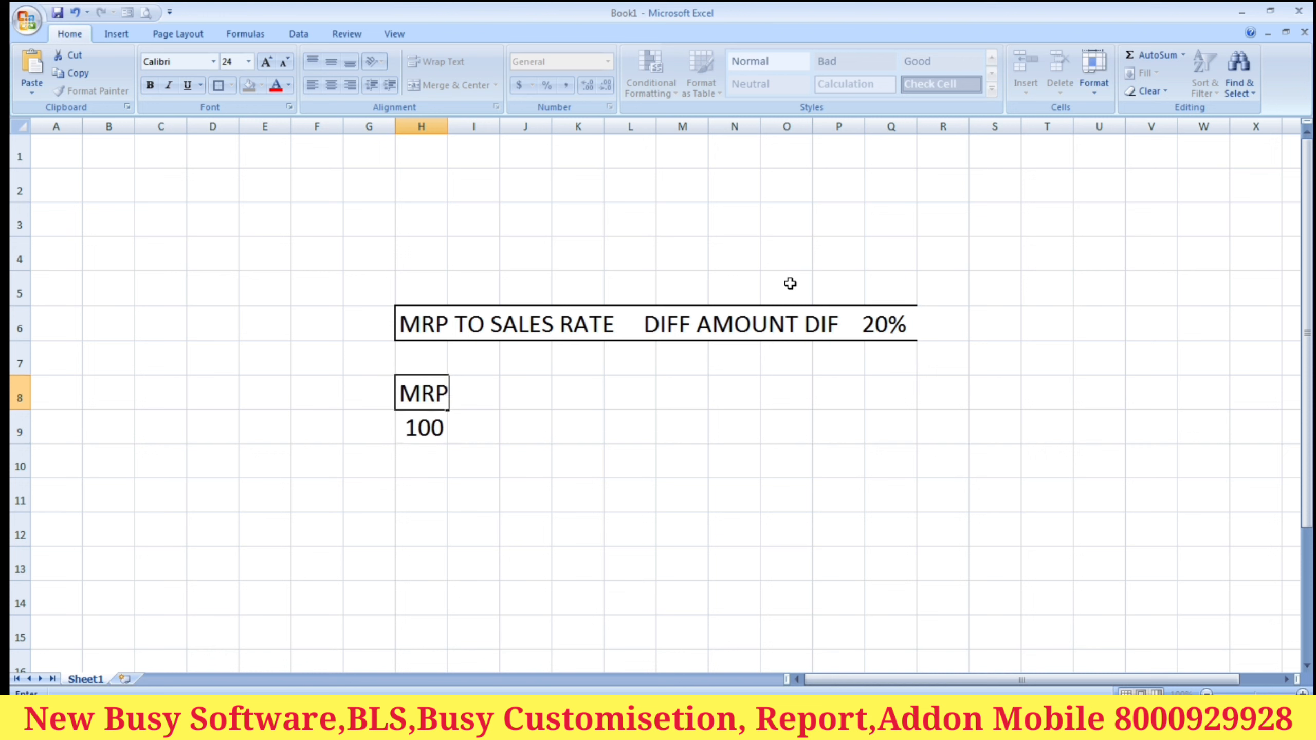
pyautogui.press('Return')
pyautogui.press('Up')
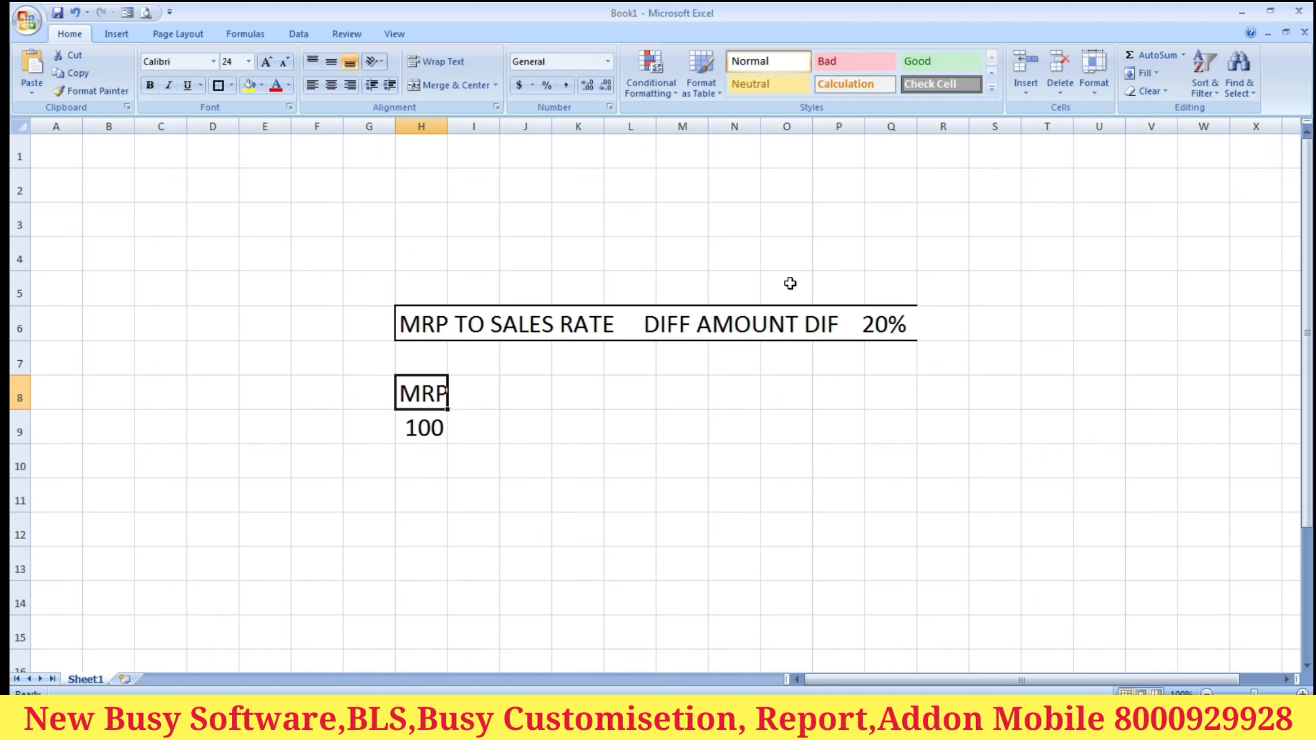
# Step: Add the heading SALES in cell J8 with the value 90 beneath it
pyautogui.press('Right')
pyautogui.press('Right')
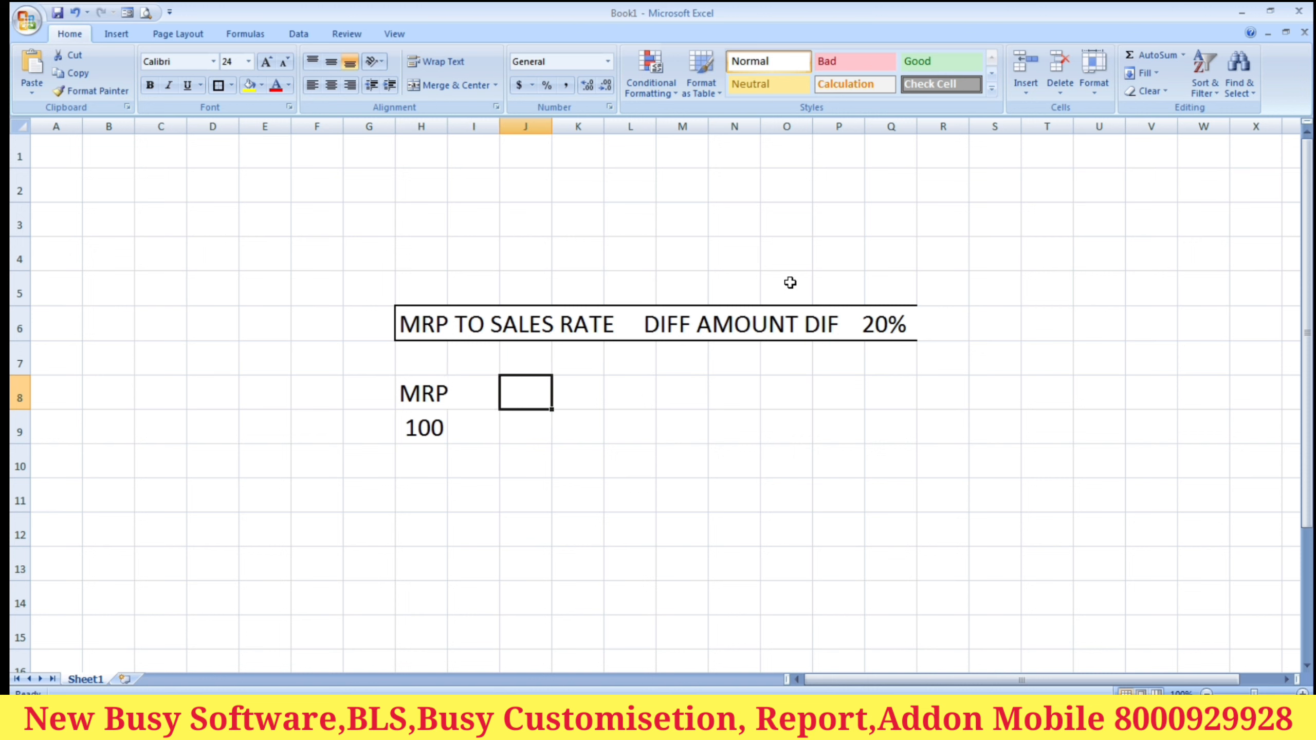
pyautogui.write('SAL')
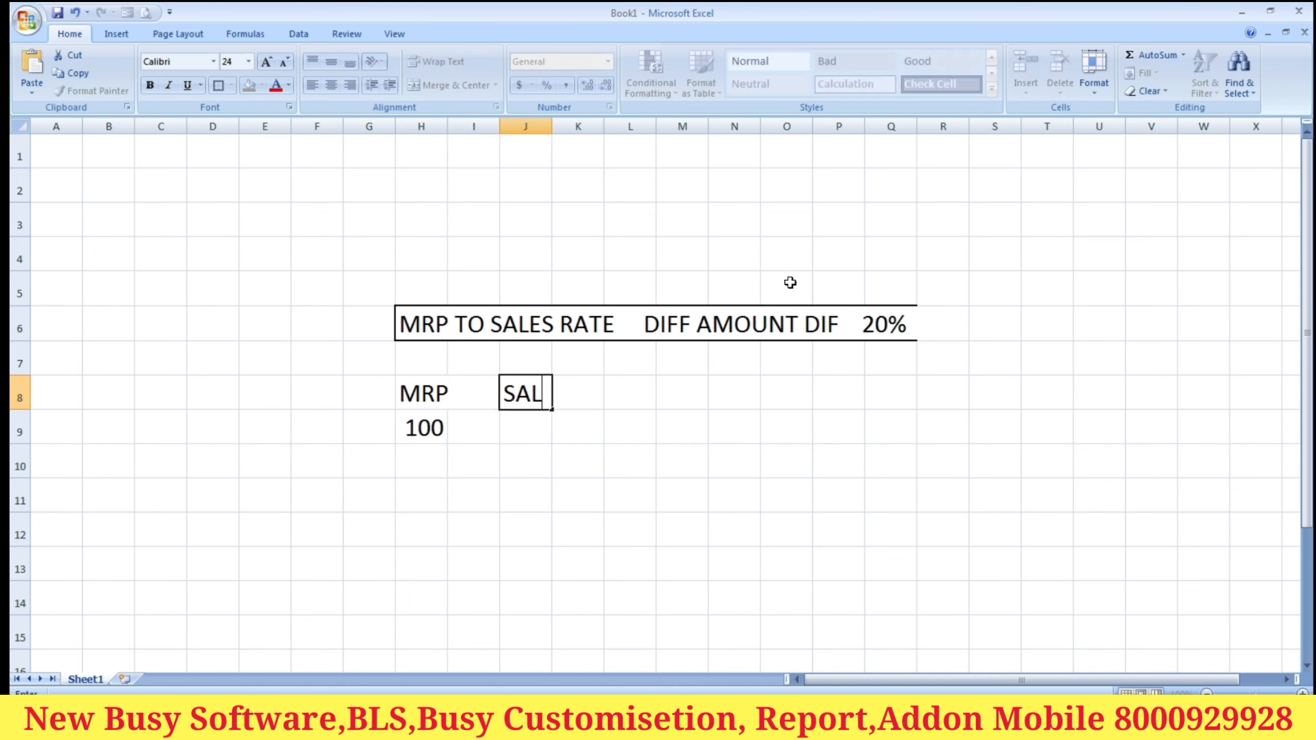
pyautogui.write('ES')
pyautogui.press('Return')
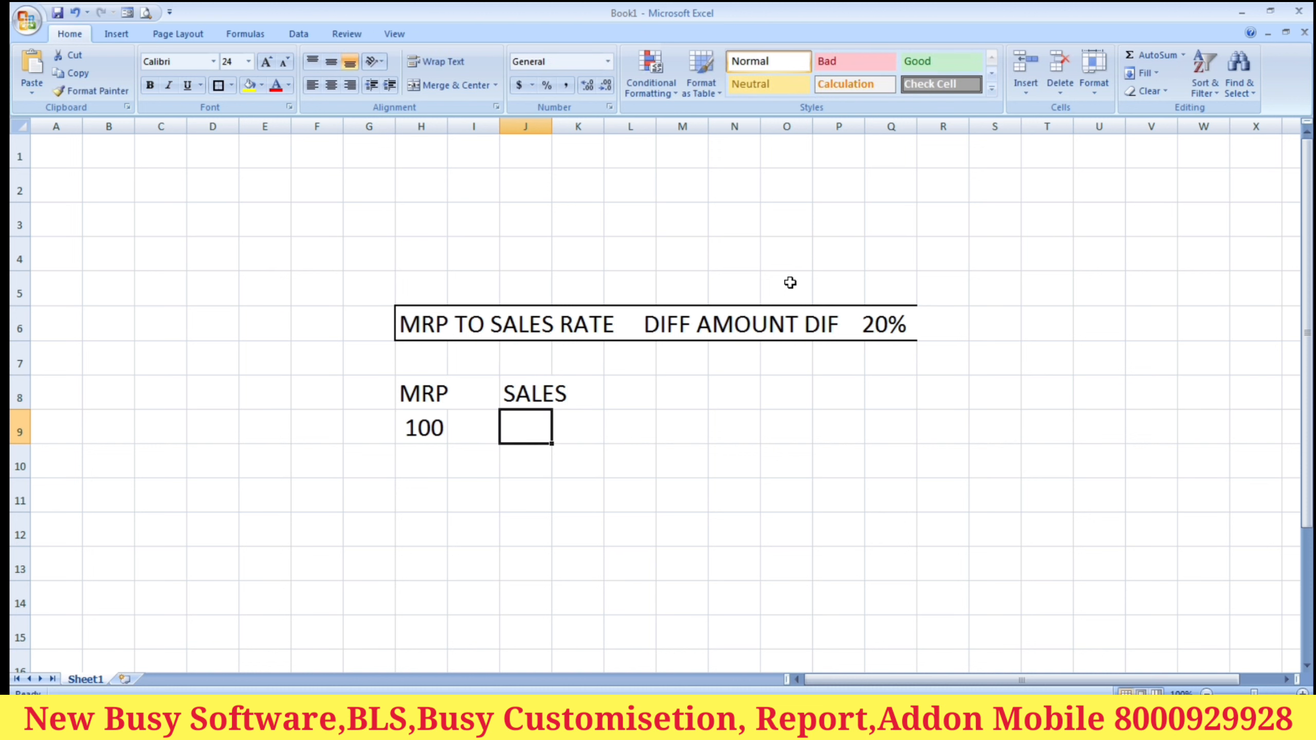
pyautogui.write('90')
pyautogui.press('Return')
pyautogui.press('Up')
pyautogui.press('Right')
pyautogui.press('Left')
pyautogui.press('Left')
pyautogui.press('Left')
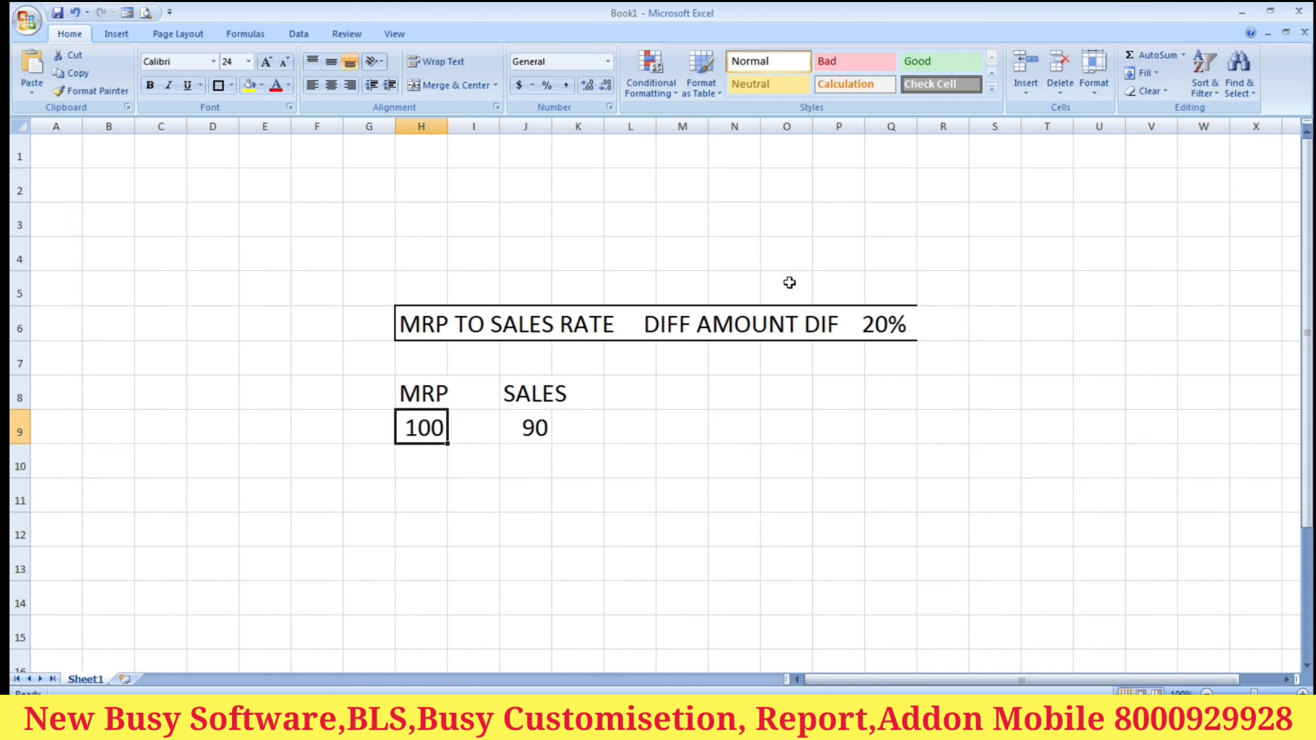
# Step: Add the heading DIS in cell L8 with a discount of 10% beneath it
pyautogui.press('Right')
pyautogui.press('Right')
pyautogui.press('Right')
pyautogui.press('Up')
pyautogui.press('Right')
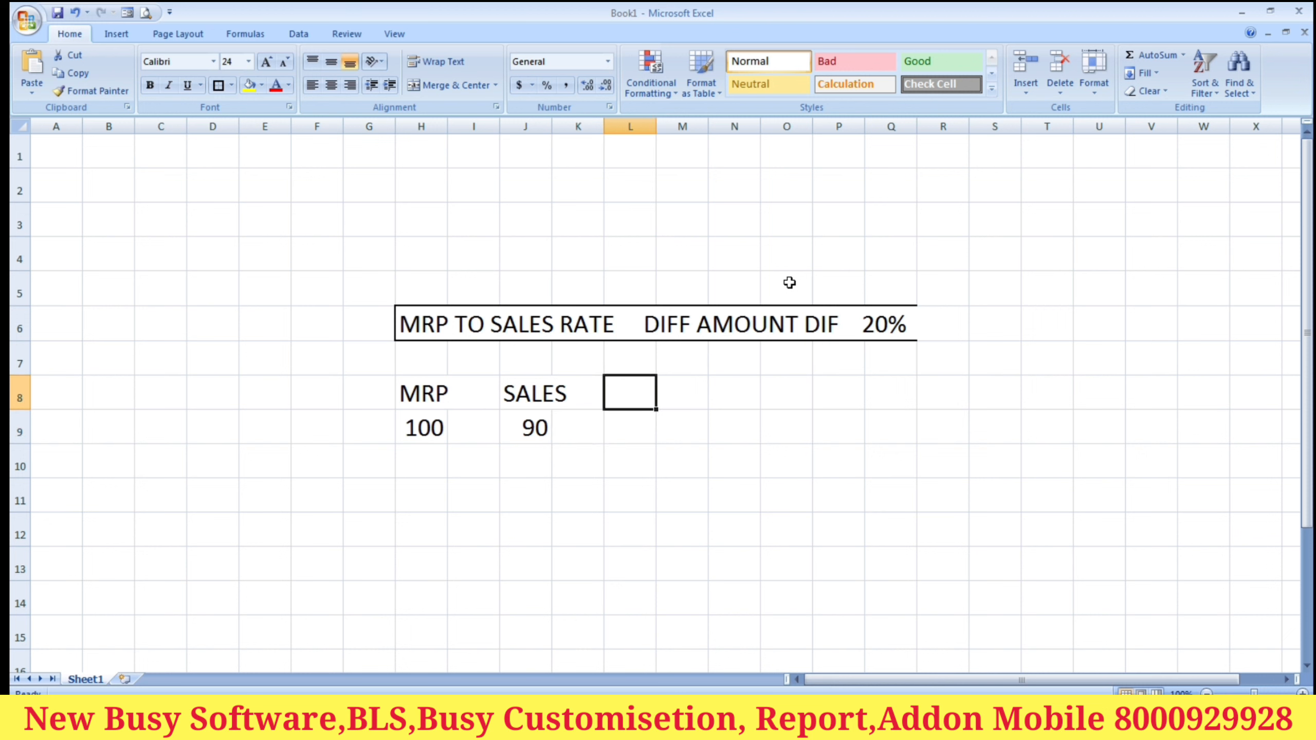
pyautogui.write('DIS')
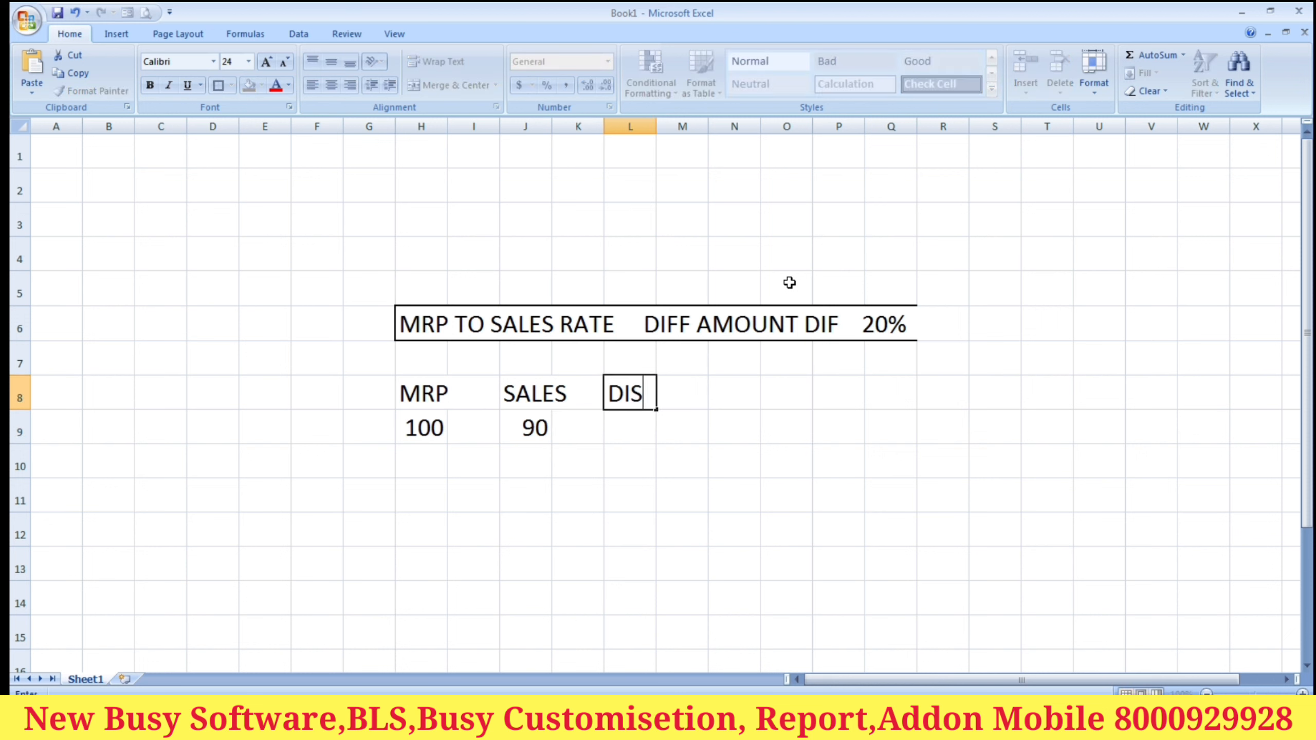
pyautogui.press('Return')
pyautogui.write('10')
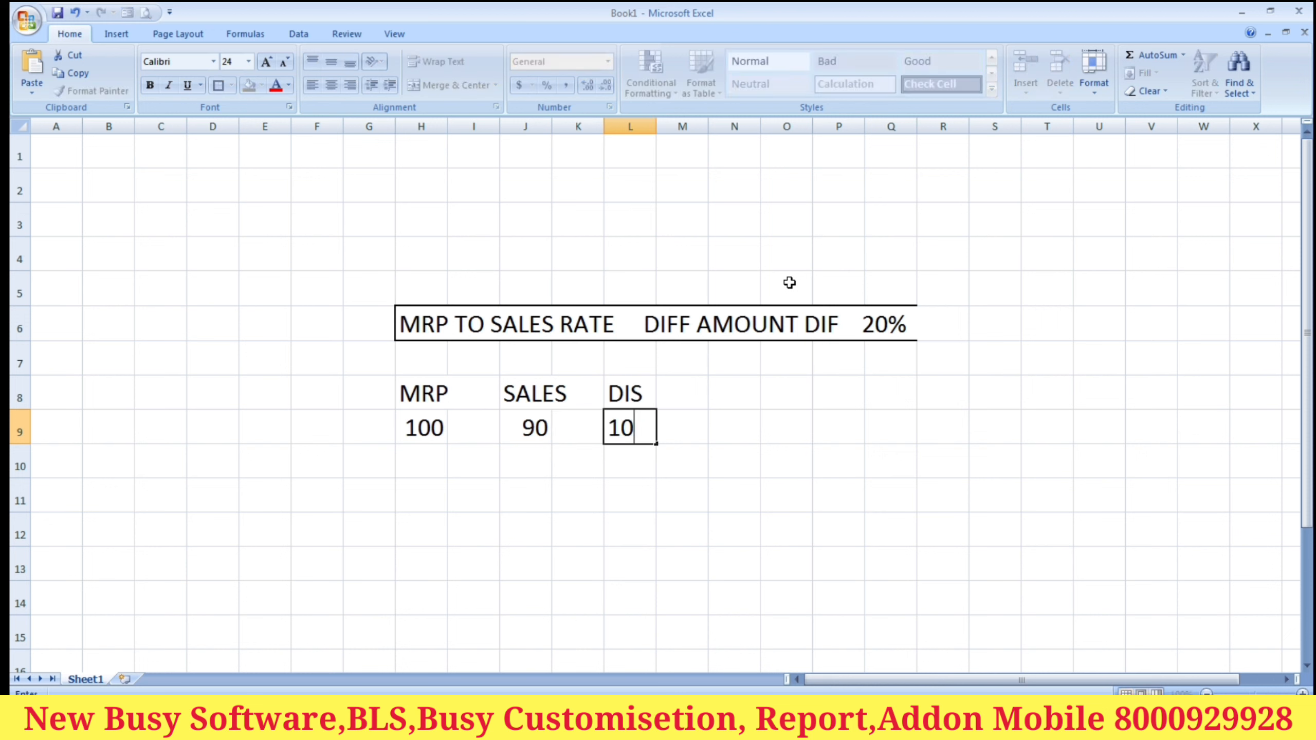
pyautogui.write('%')
pyautogui.press('Return')
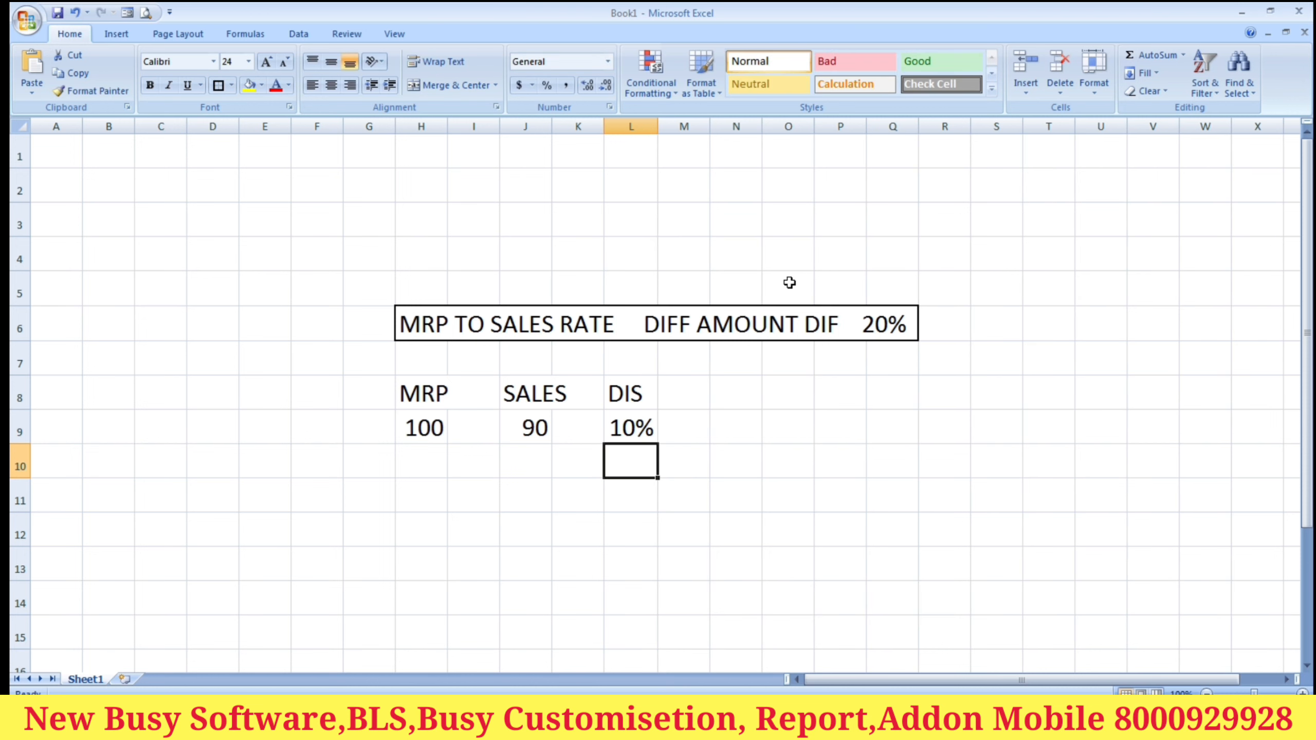
# Step: Add the heading TOTAL in cell N8 with the value 90 beneath it
pyautogui.press('Right')
pyautogui.press('Right')
pyautogui.press('Right')
pyautogui.press('Up')
pyautogui.press('Up')
pyautogui.press('Left')
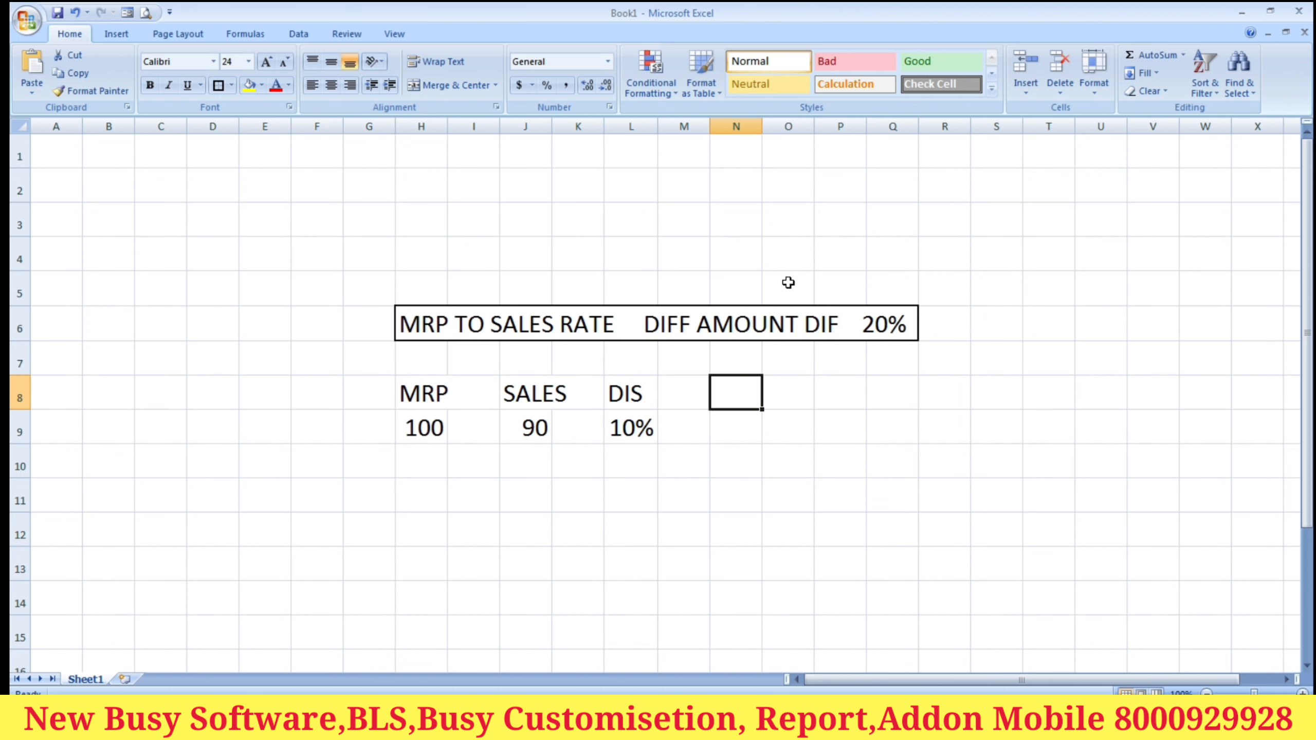
pyautogui.write('TOTA')
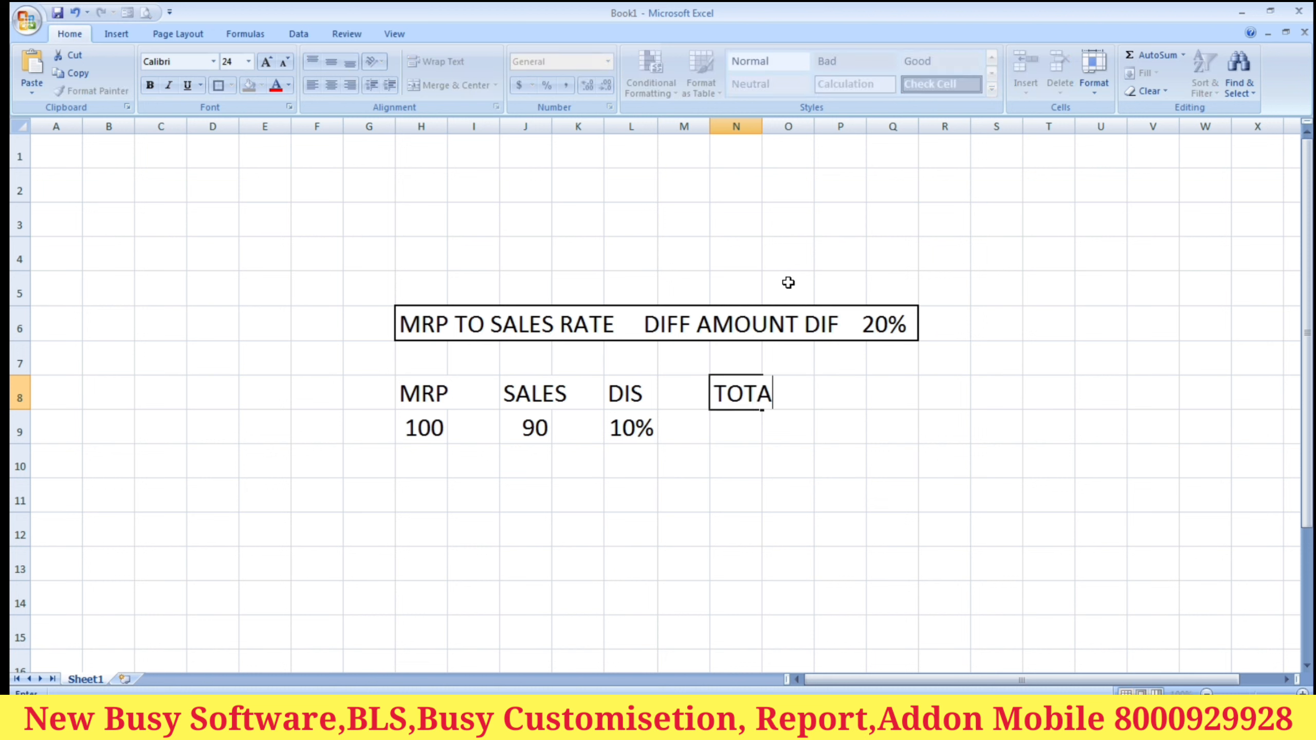
pyautogui.write('L')
pyautogui.press('Return')
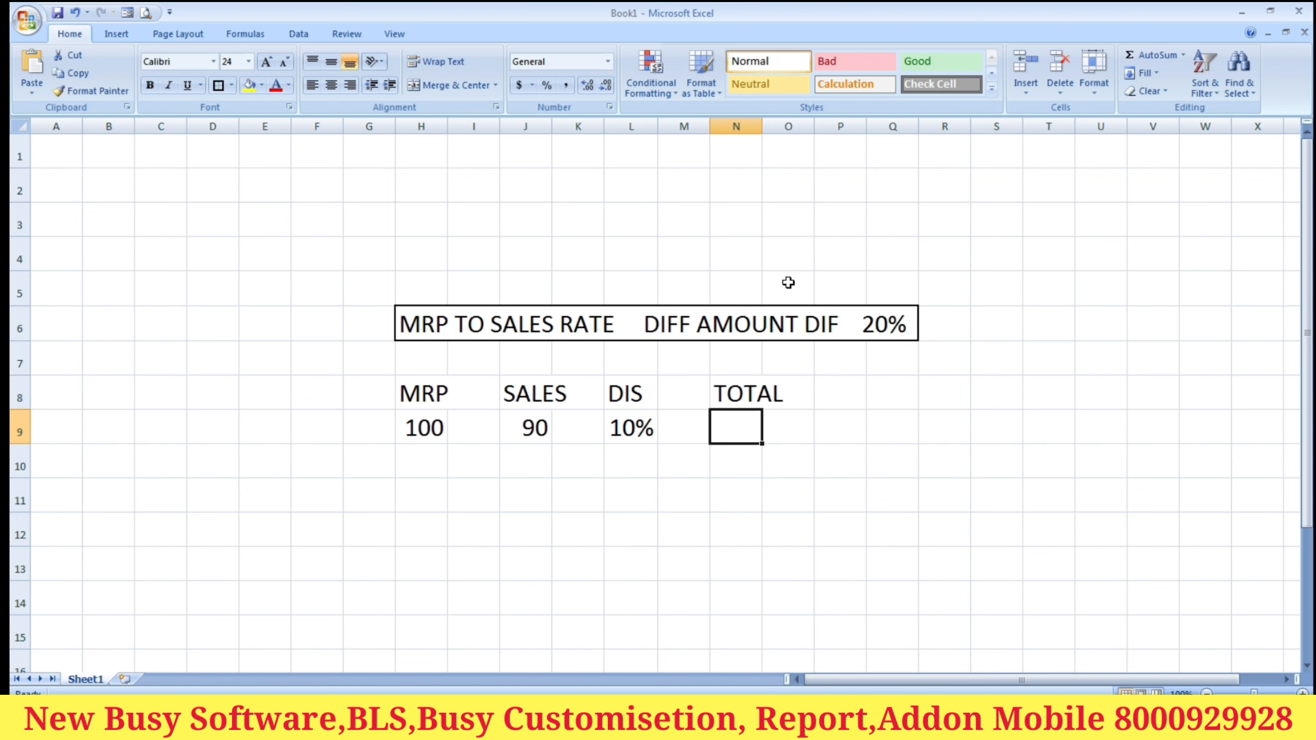
pyautogui.write('90')
pyautogui.press('Return')
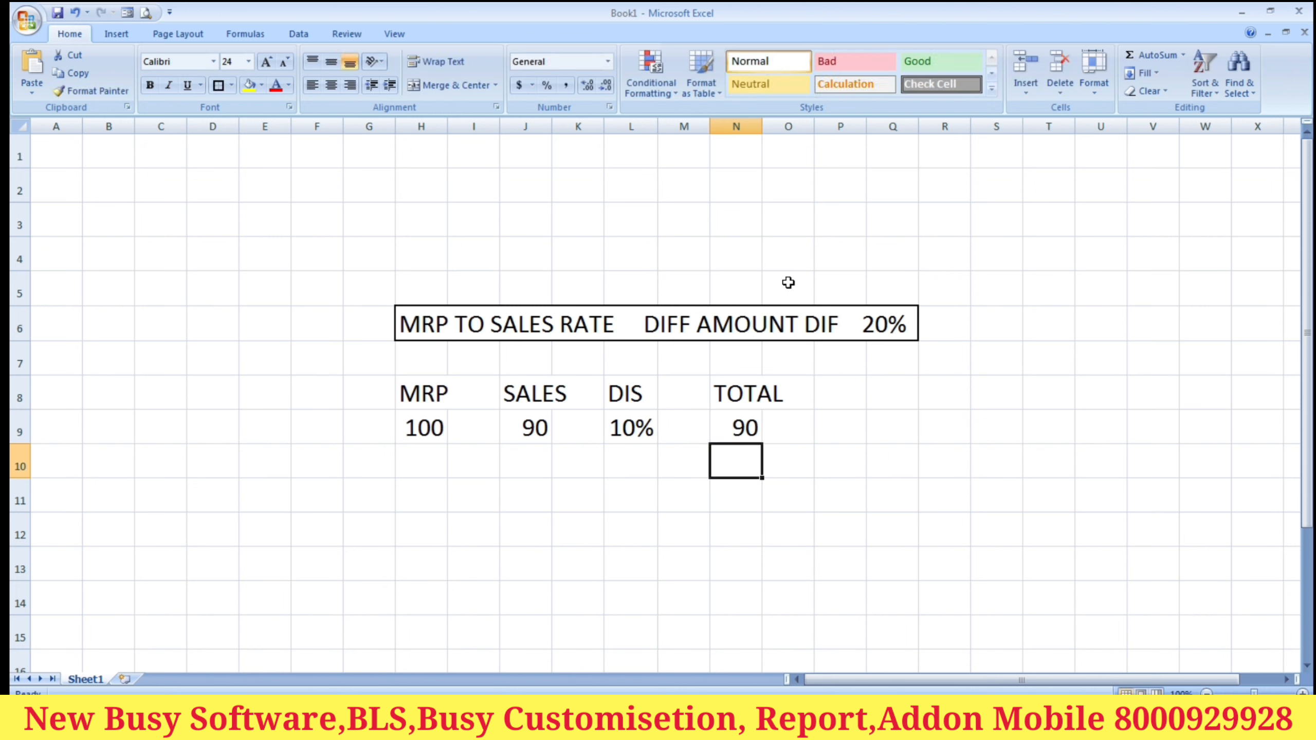
pyautogui.press('Down')
pyautogui.press('Down')
pyautogui.press('Down')
pyautogui.press('Up')
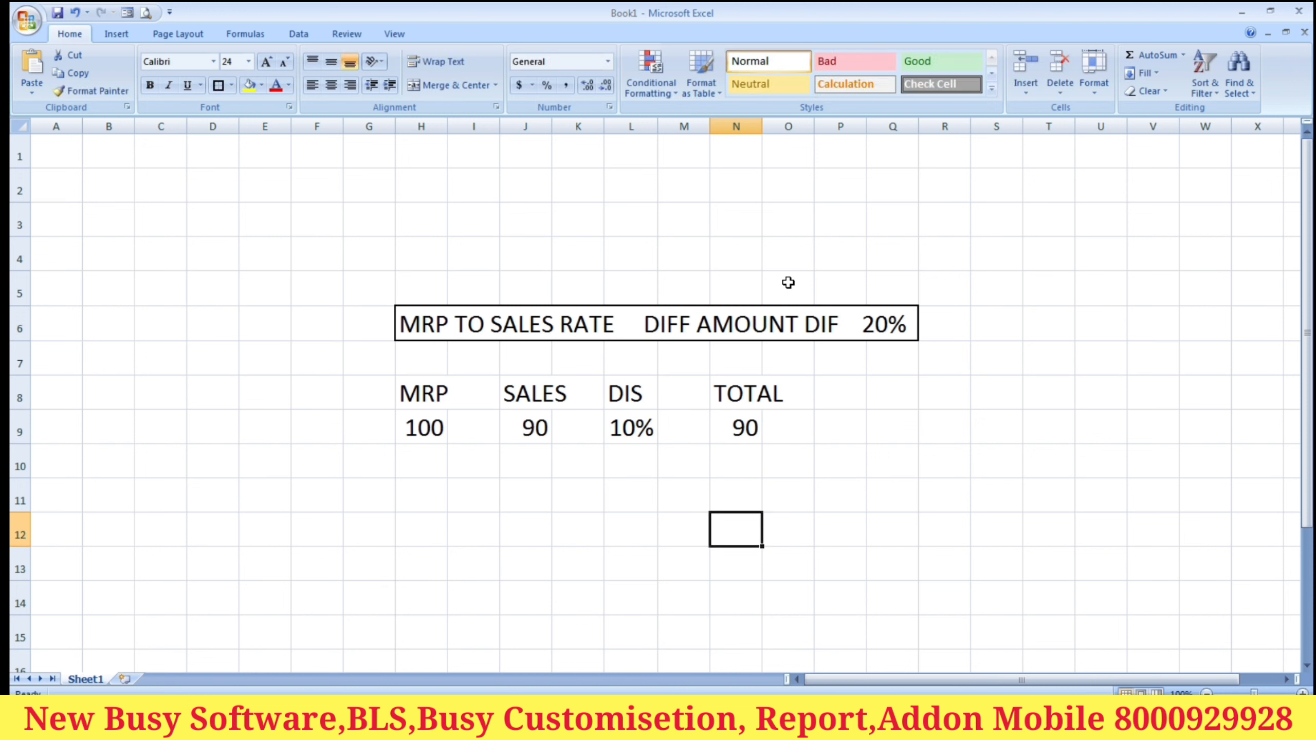
pyautogui.click(384, 307)
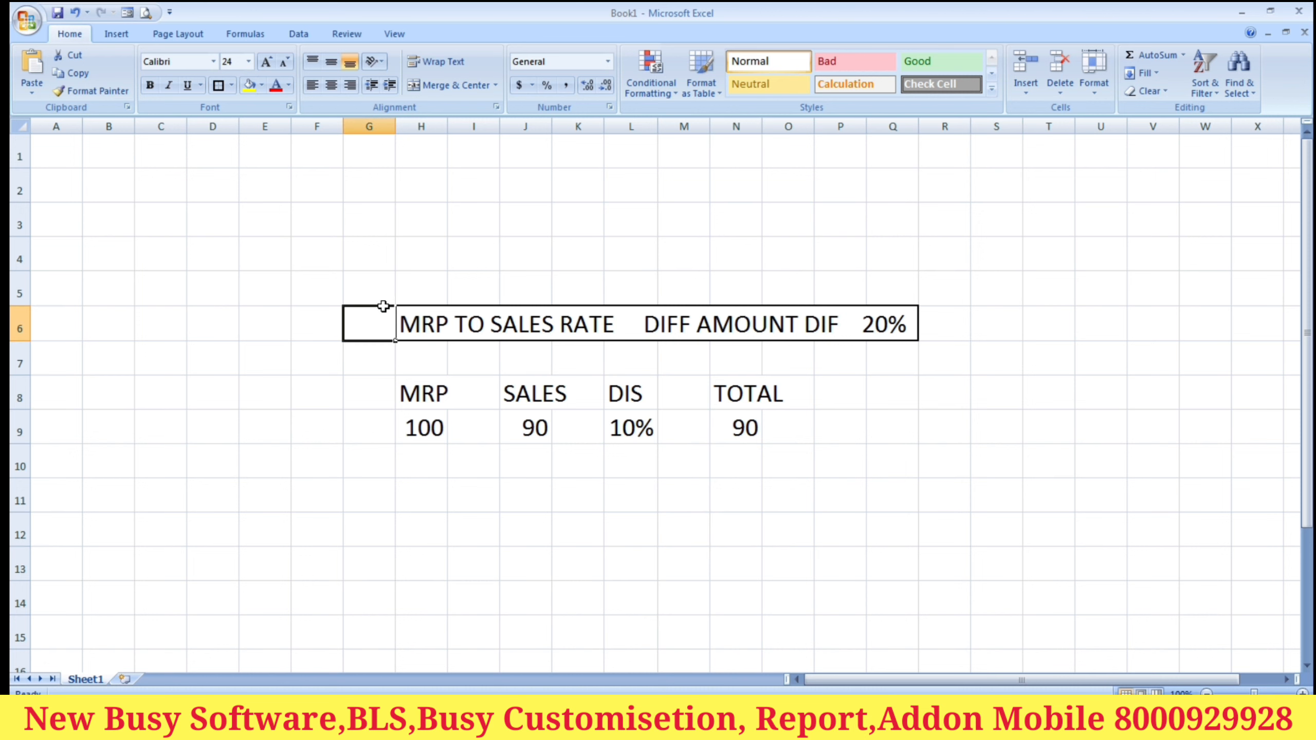
pyautogui.moveTo(383, 307); pyautogui.dragTo(973, 514)
pyautogui.click(653, 500)
# Step: Enter the example amount 10500 in cell K13, below the price table
pyautogui.click(601, 552)
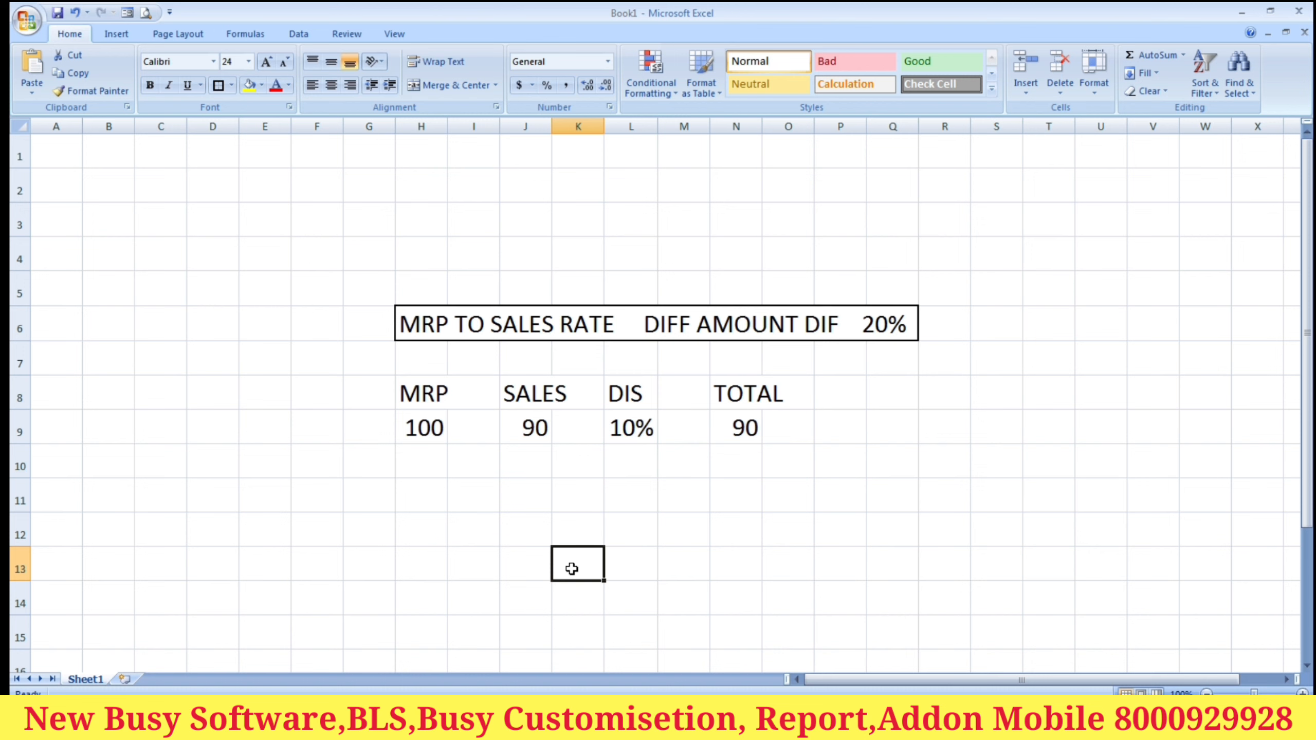
pyautogui.write('10500')
pyautogui.press('Return')
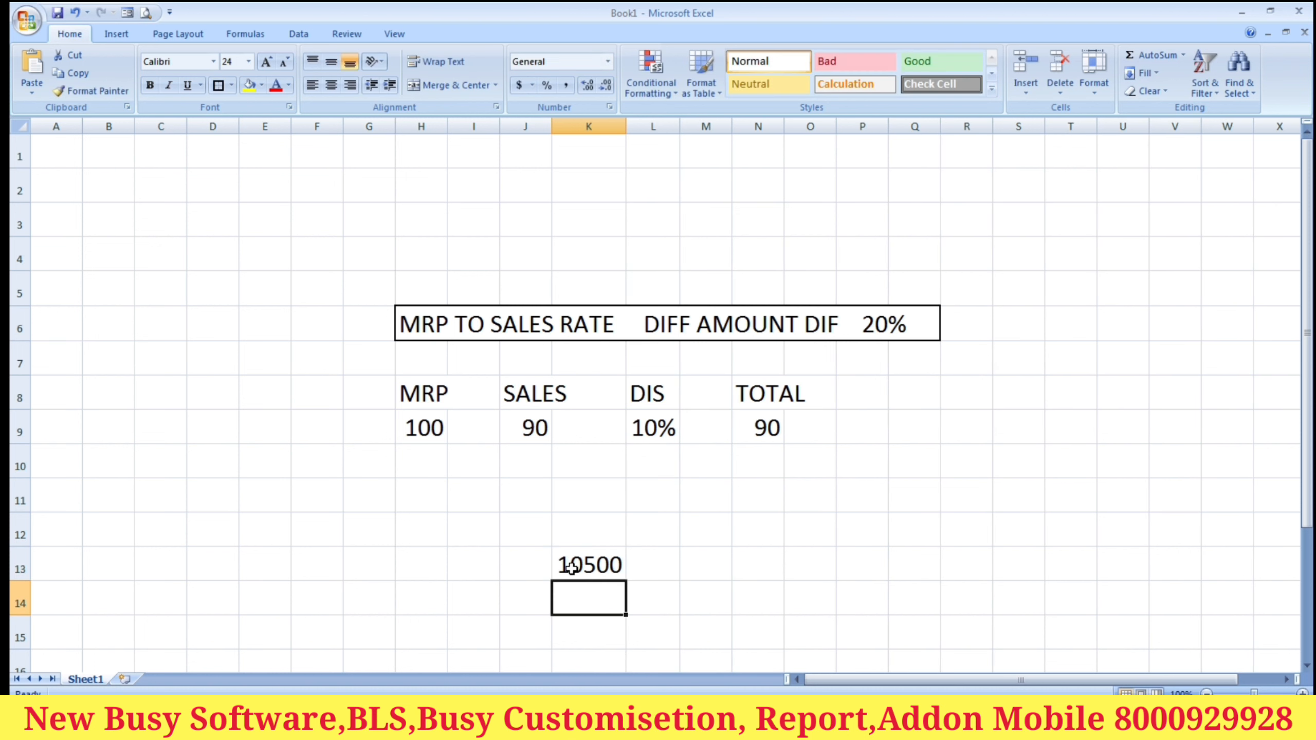
# Step: Enter the comparison amount 9500 in cell R12, to the right of the 10500 amount
pyautogui.press('Up')
pyautogui.press('Up')
pyautogui.press('Right')
pyautogui.press('Right')
pyautogui.press('Right')
pyautogui.press('Right')
pyautogui.press('Right')
pyautogui.press('Right')
pyautogui.press('Right')
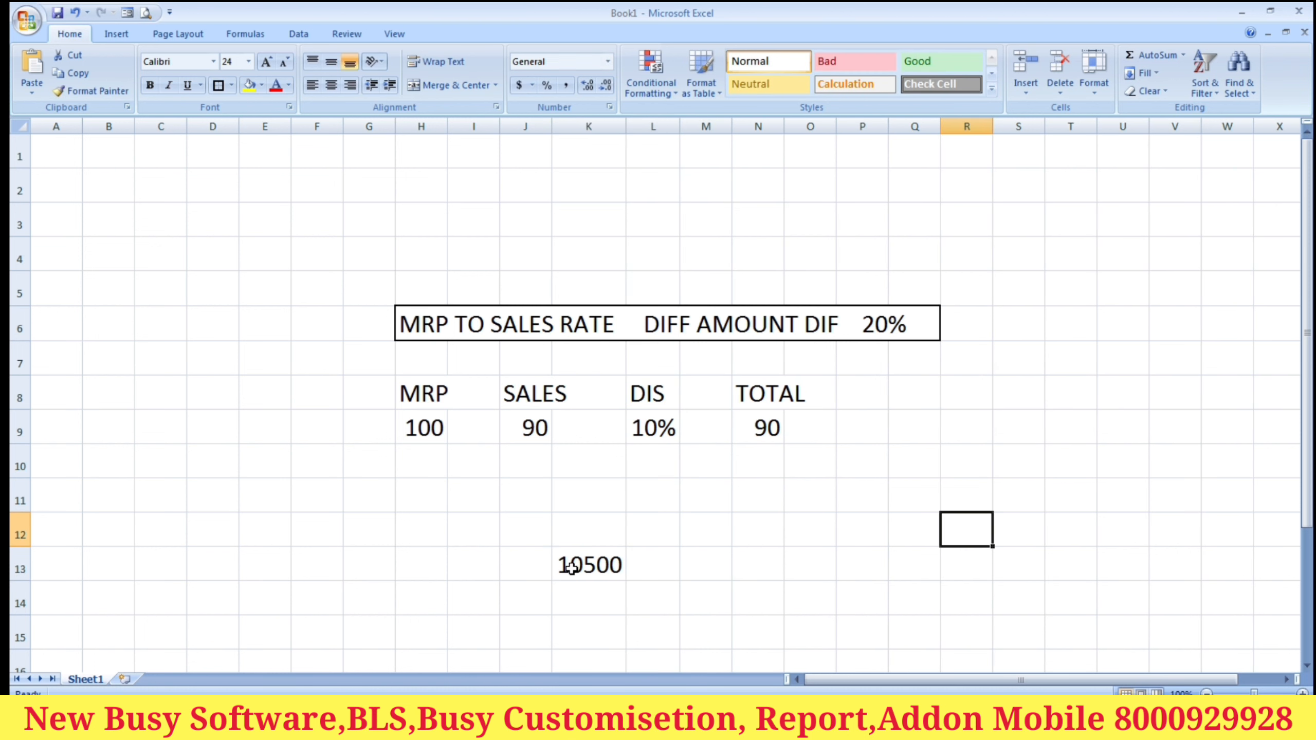
pyautogui.write('9500')
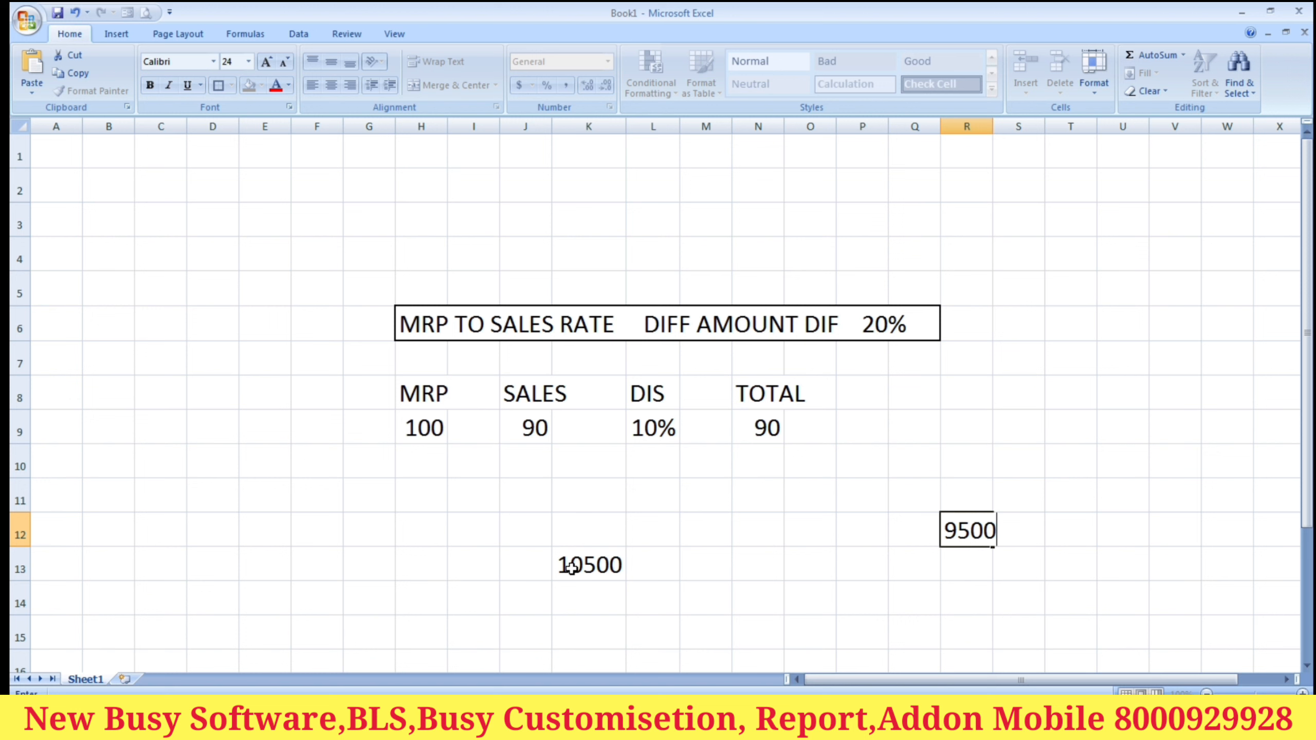
pyautogui.press('Return')
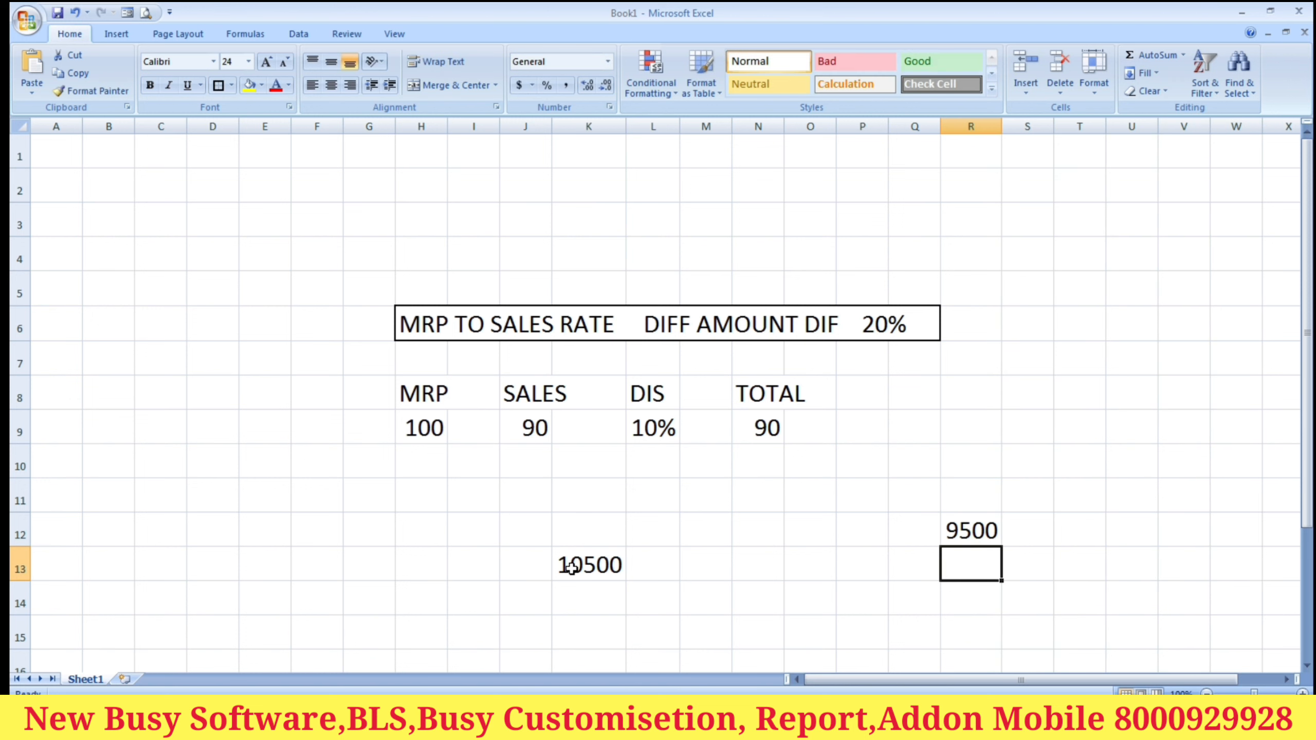
pyautogui.click(840, 597)
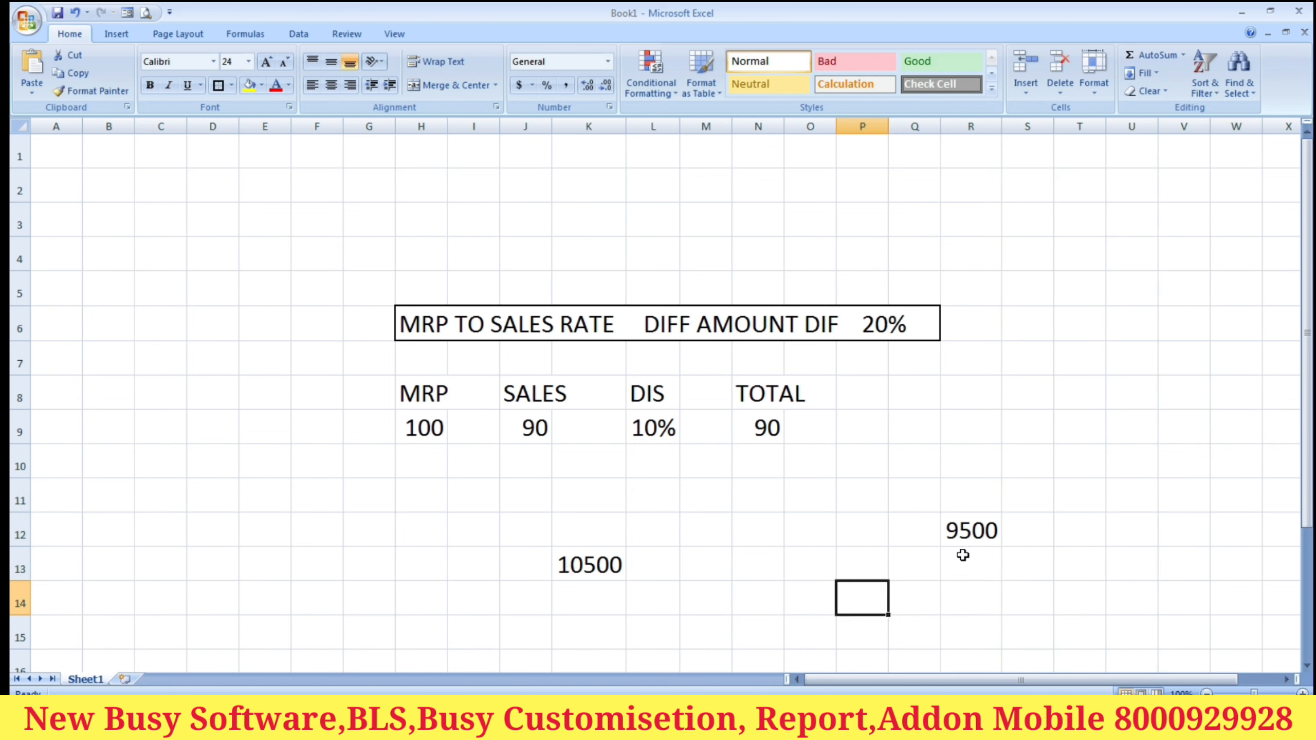
pyautogui.click(965, 537)
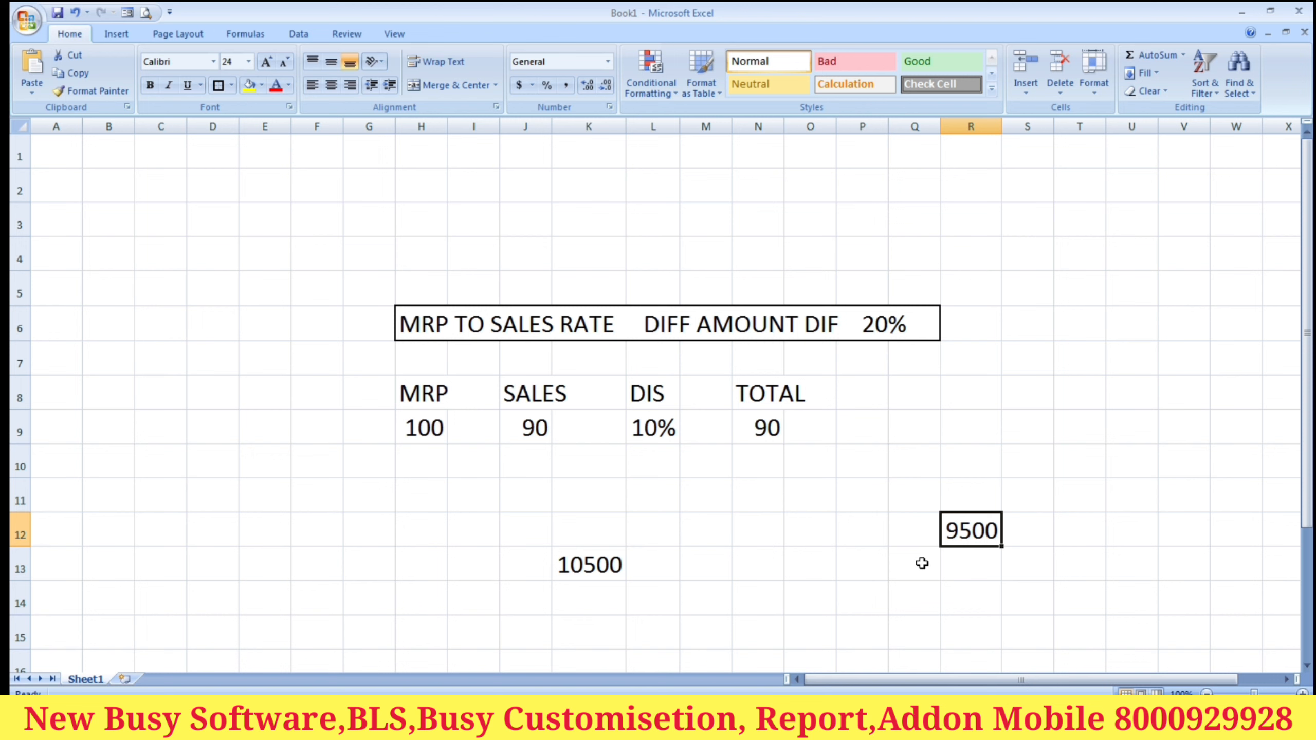
pyautogui.click(591, 560)
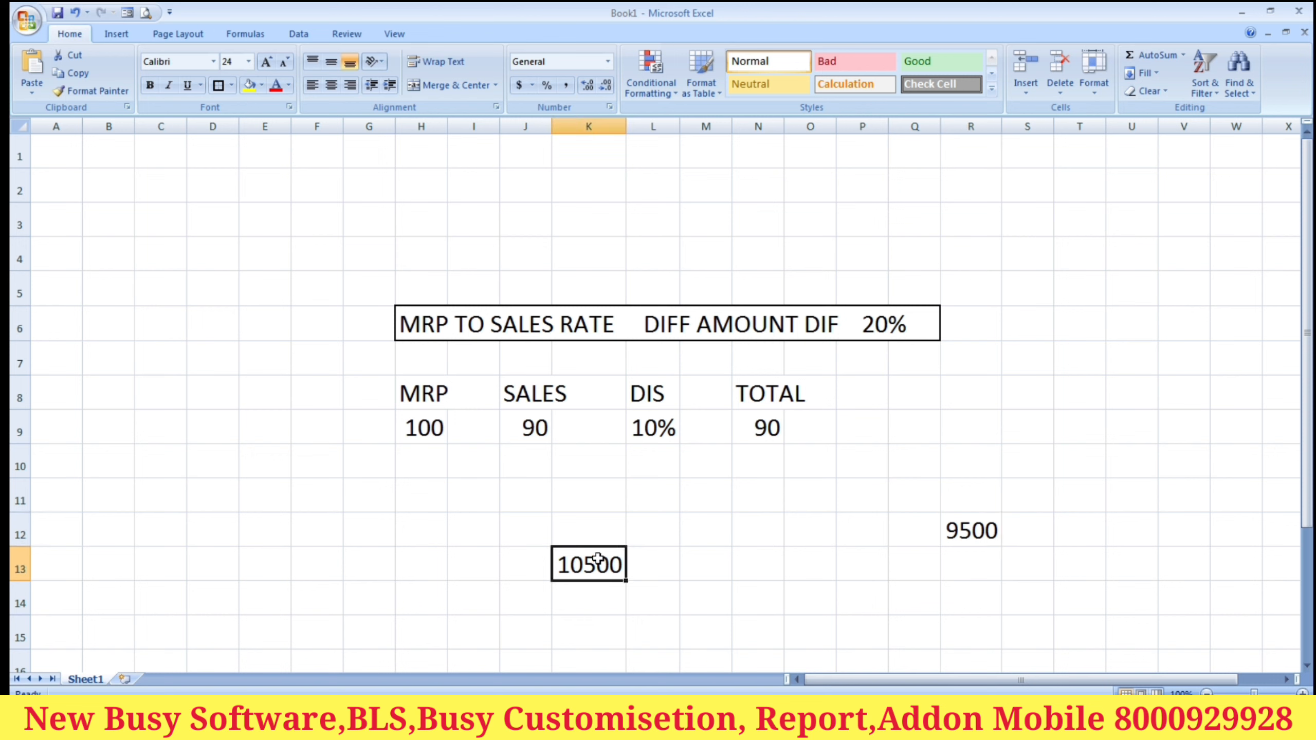
pyautogui.click(987, 529)
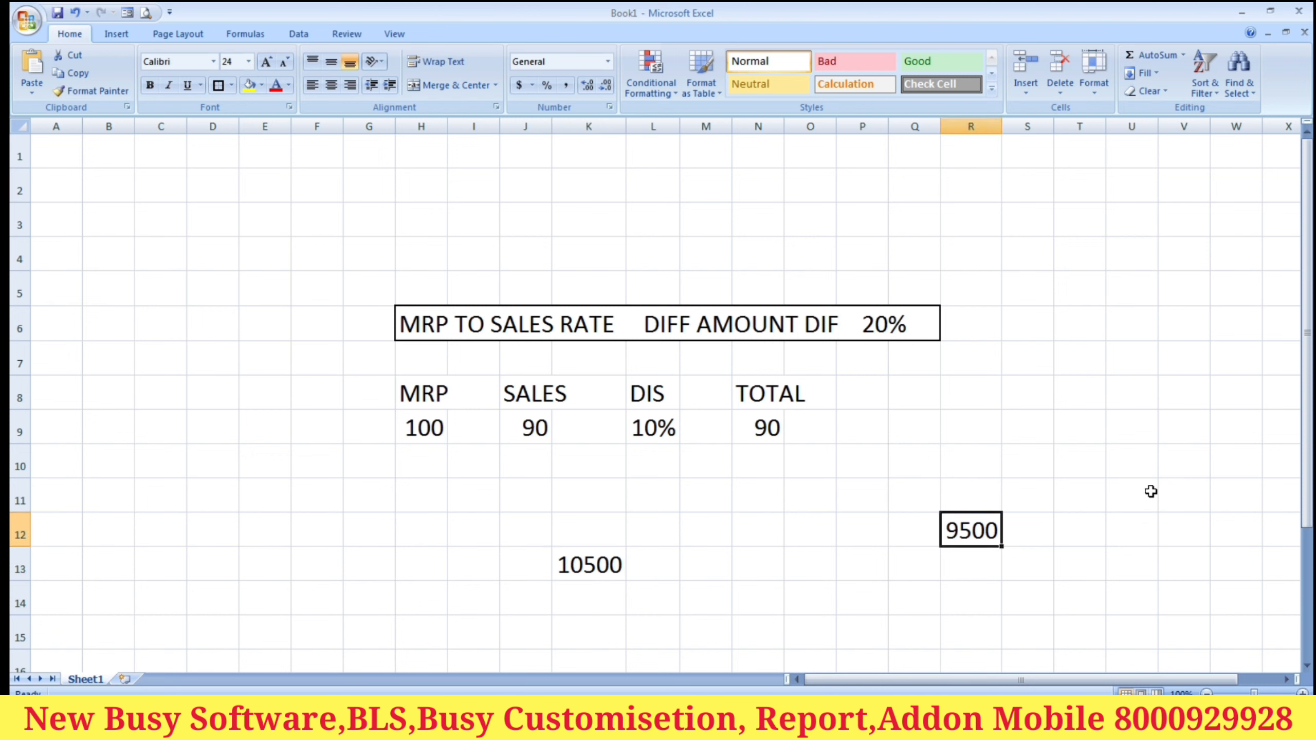
pyautogui.click(921, 586)
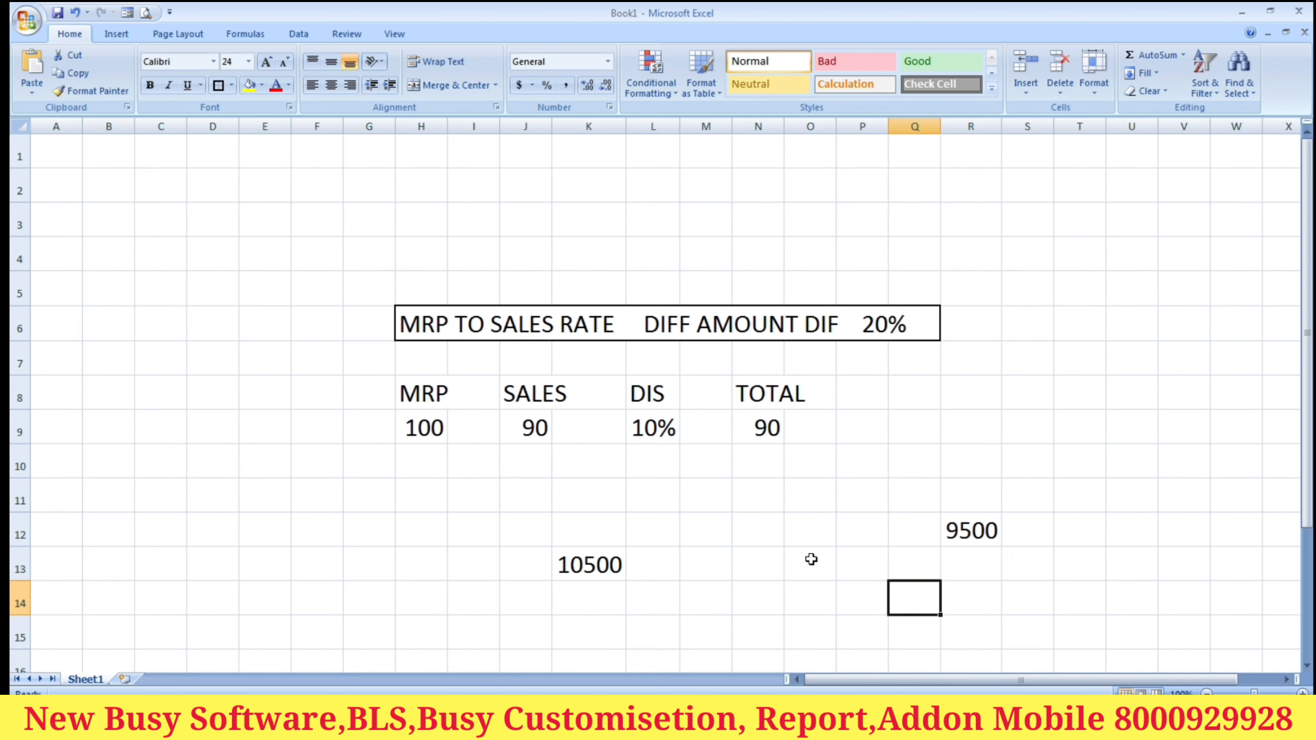
pyautogui.click(712, 546)
pyautogui.click(706, 594)
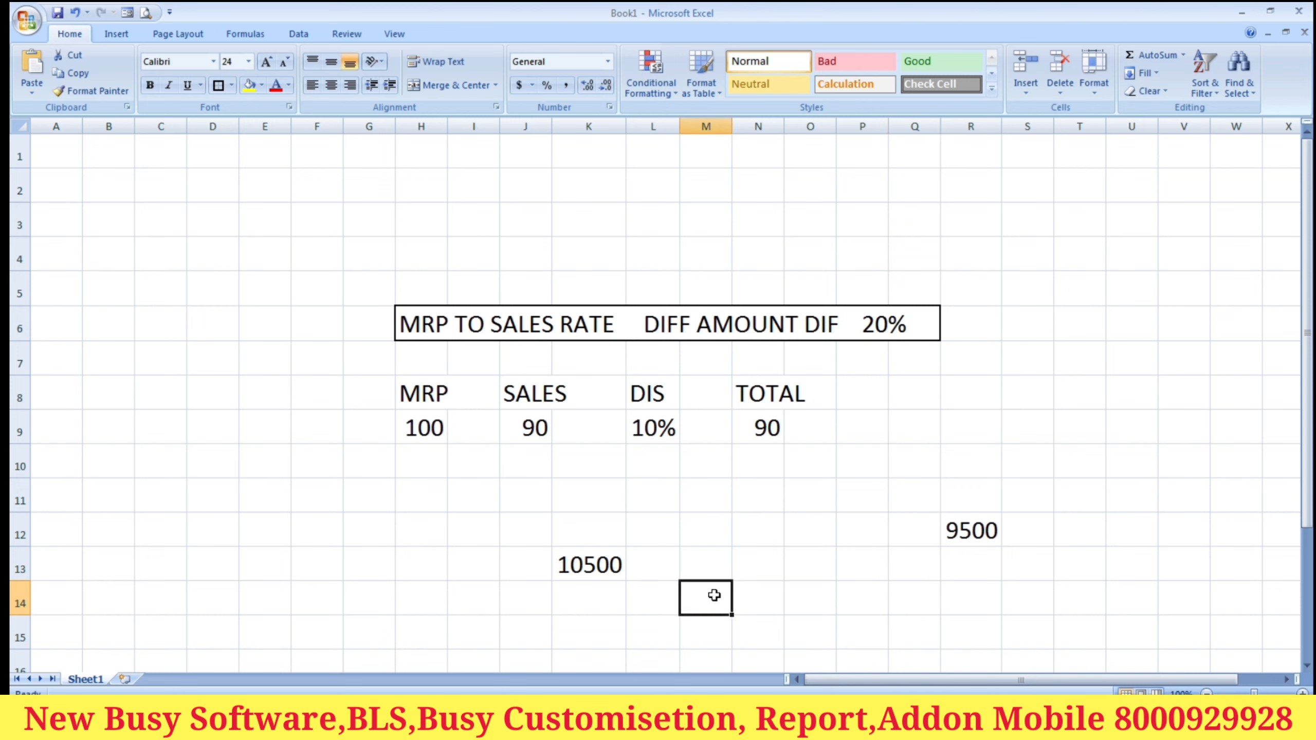
pyautogui.click(666, 569)
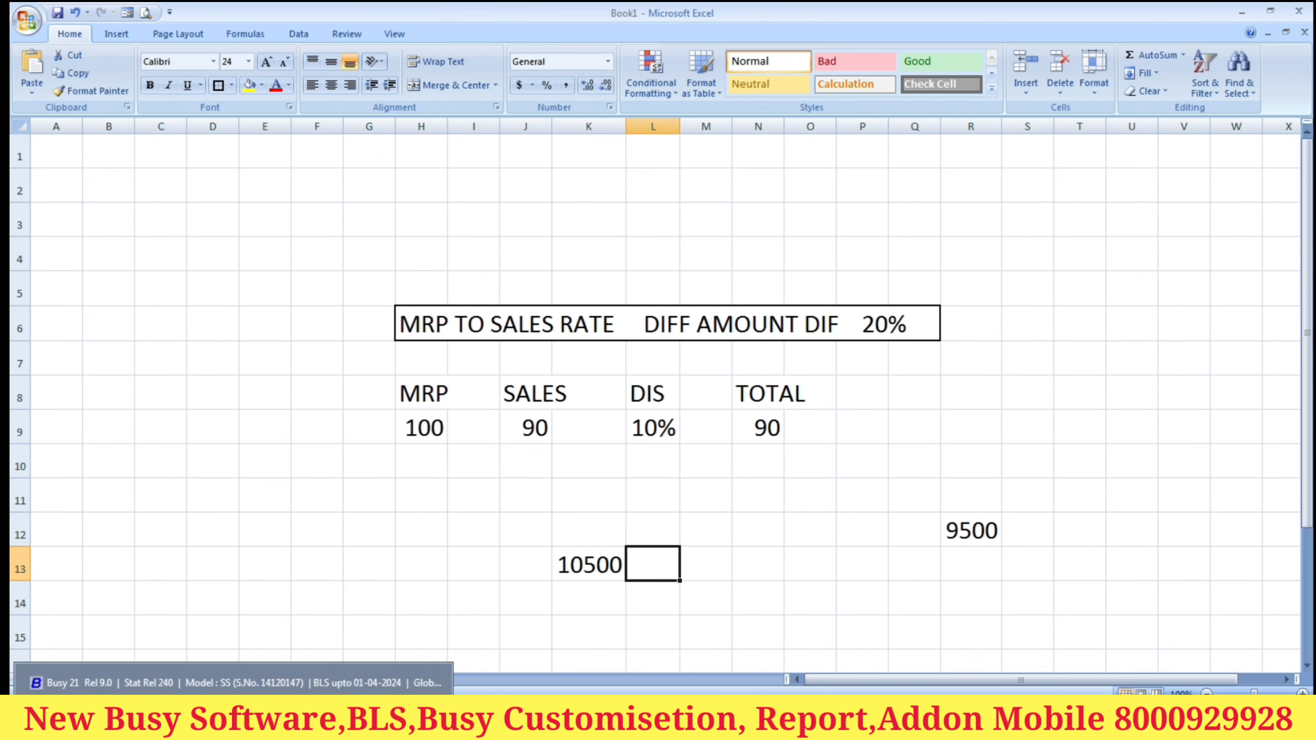
pyautogui.click(582, 570)
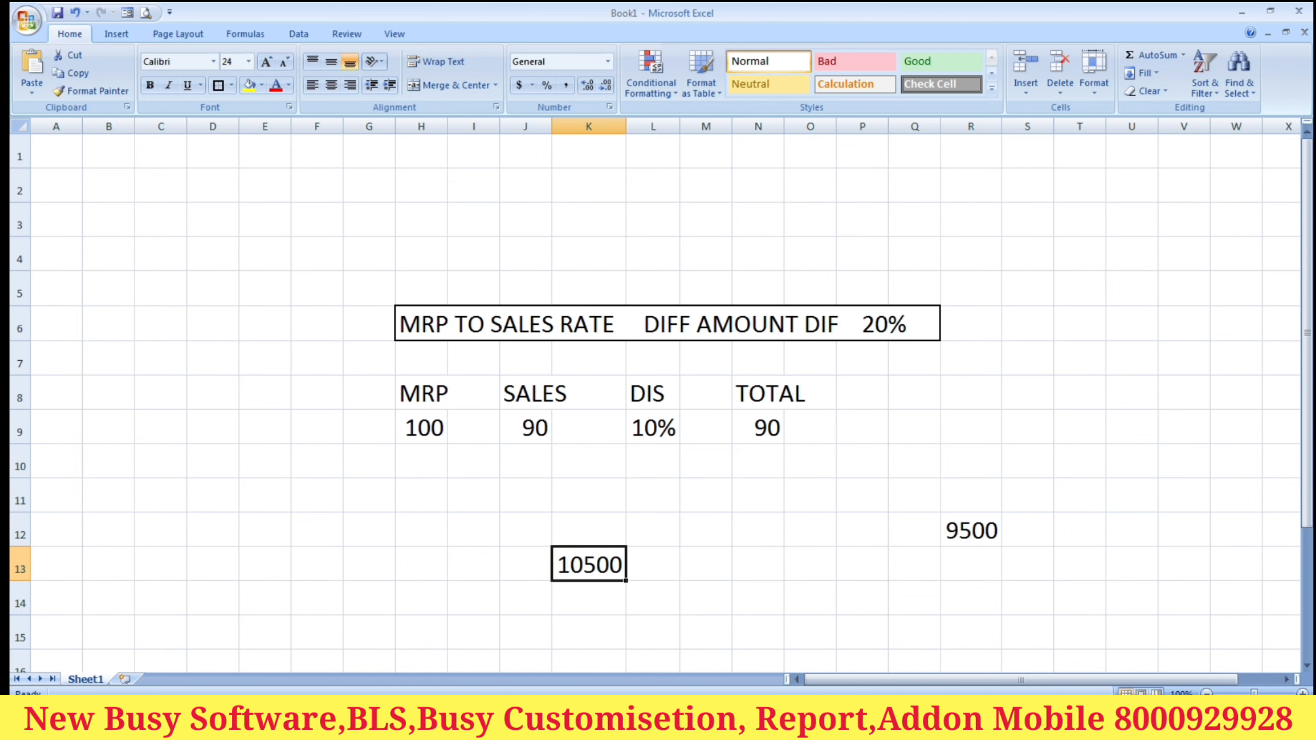
pyautogui.click(507, 558)
# Step: Switch to Busy 21 and open a blank item master for adding a new item
pyautogui.hotkey('alt', 'Tab')
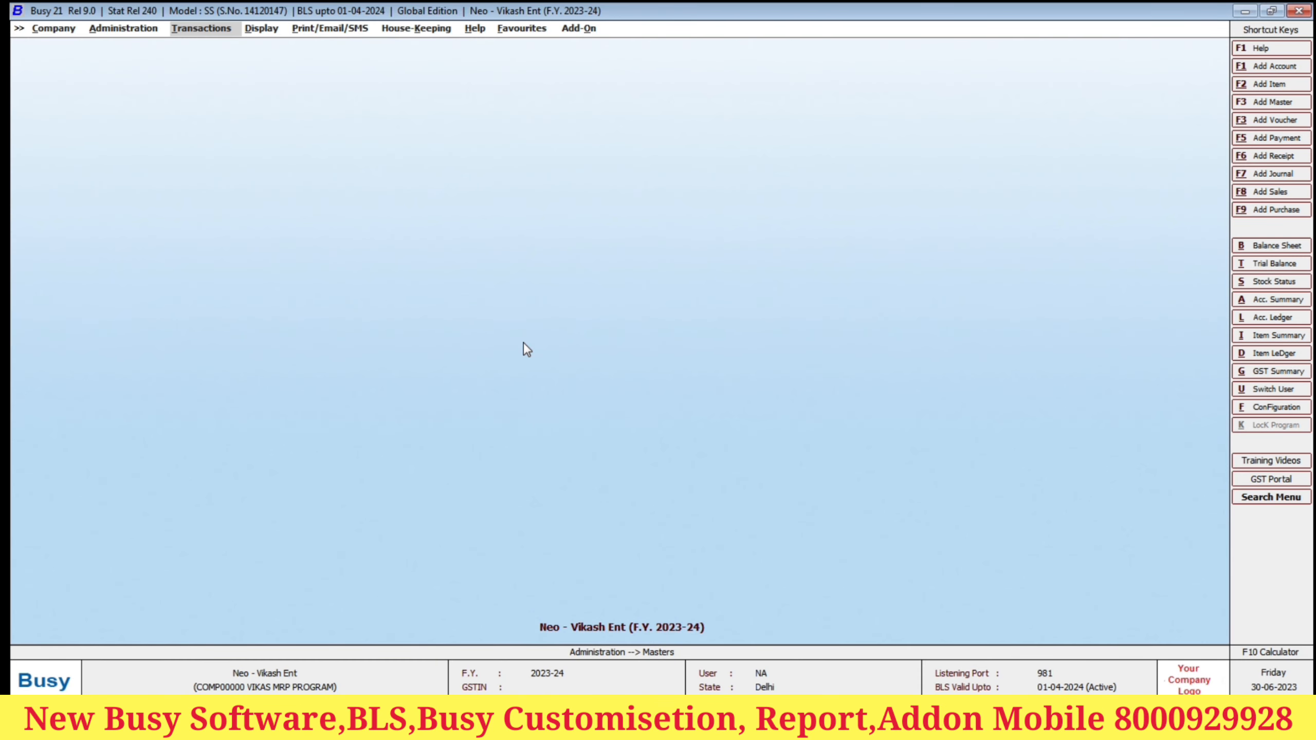
pyautogui.press('Return')
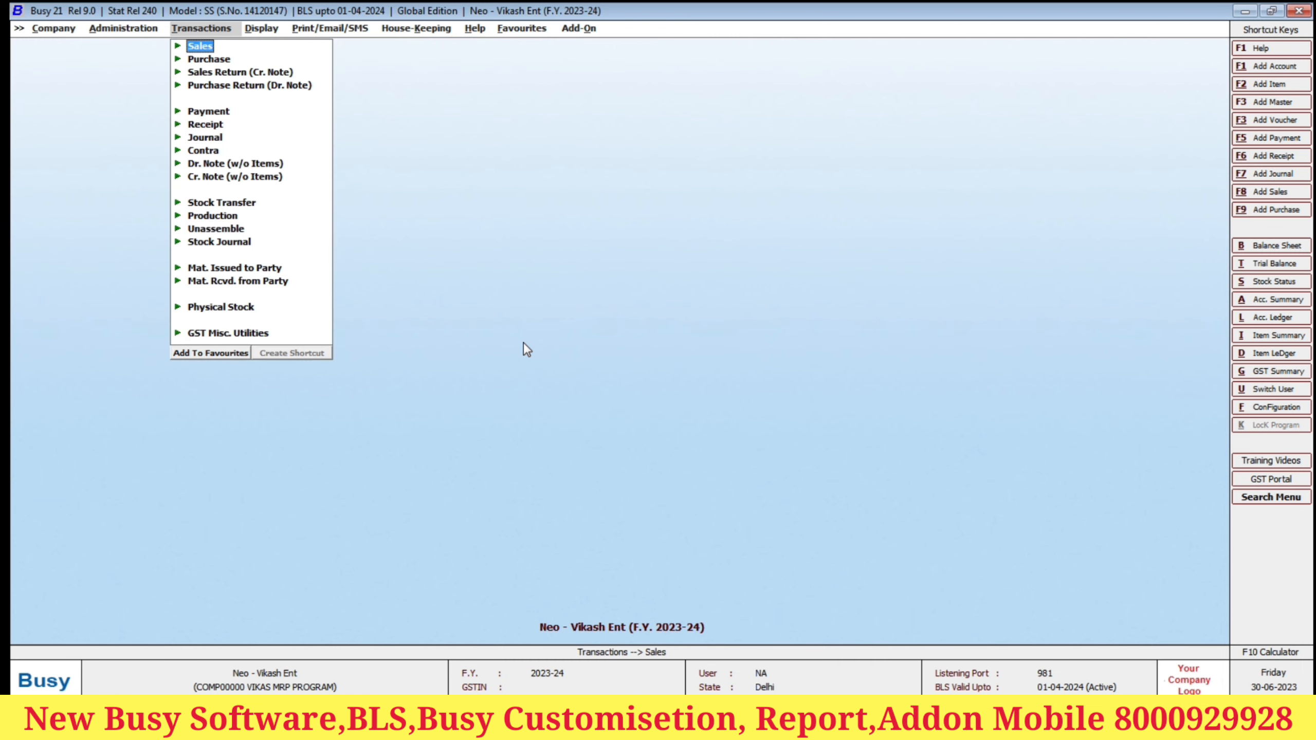
pyautogui.press('Left')
pyautogui.press('Return')
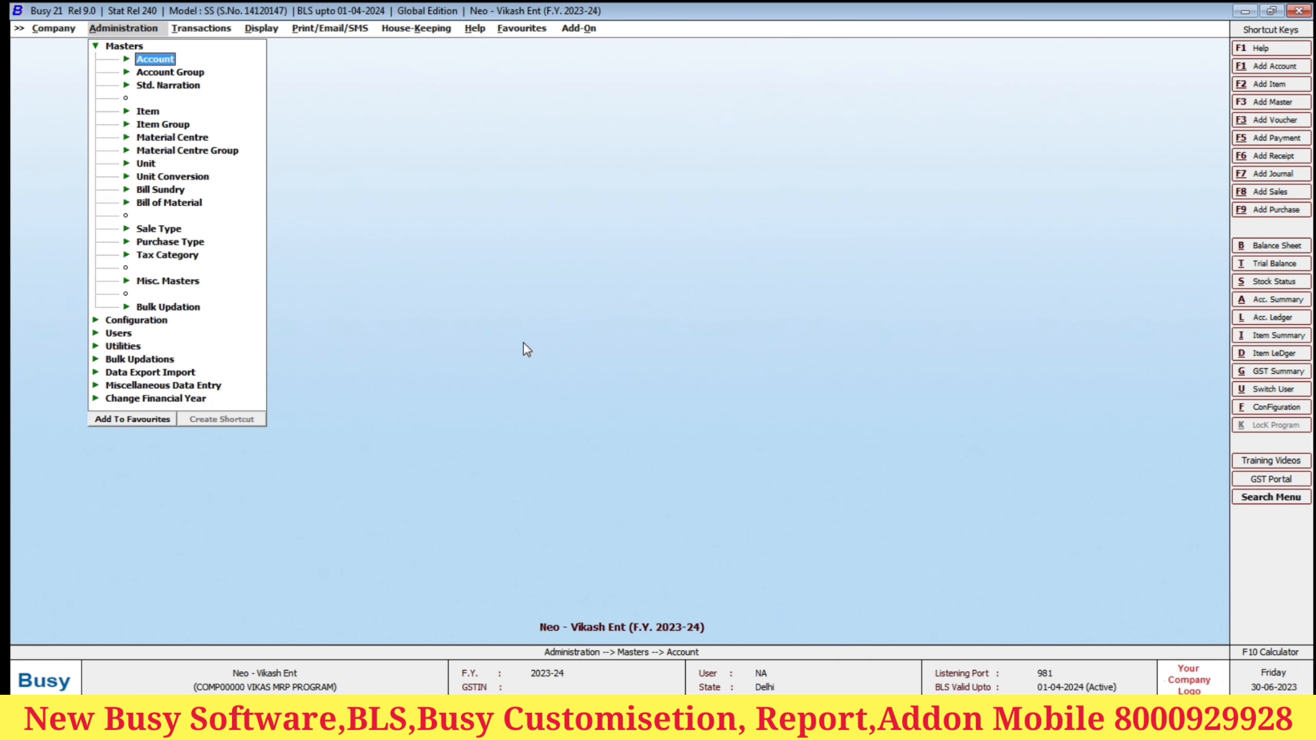
pyautogui.press('Down')
pyautogui.press('Down')
pyautogui.press('Down')
pyautogui.press('Return')
pyautogui.press('Down')
pyautogui.press('Return')
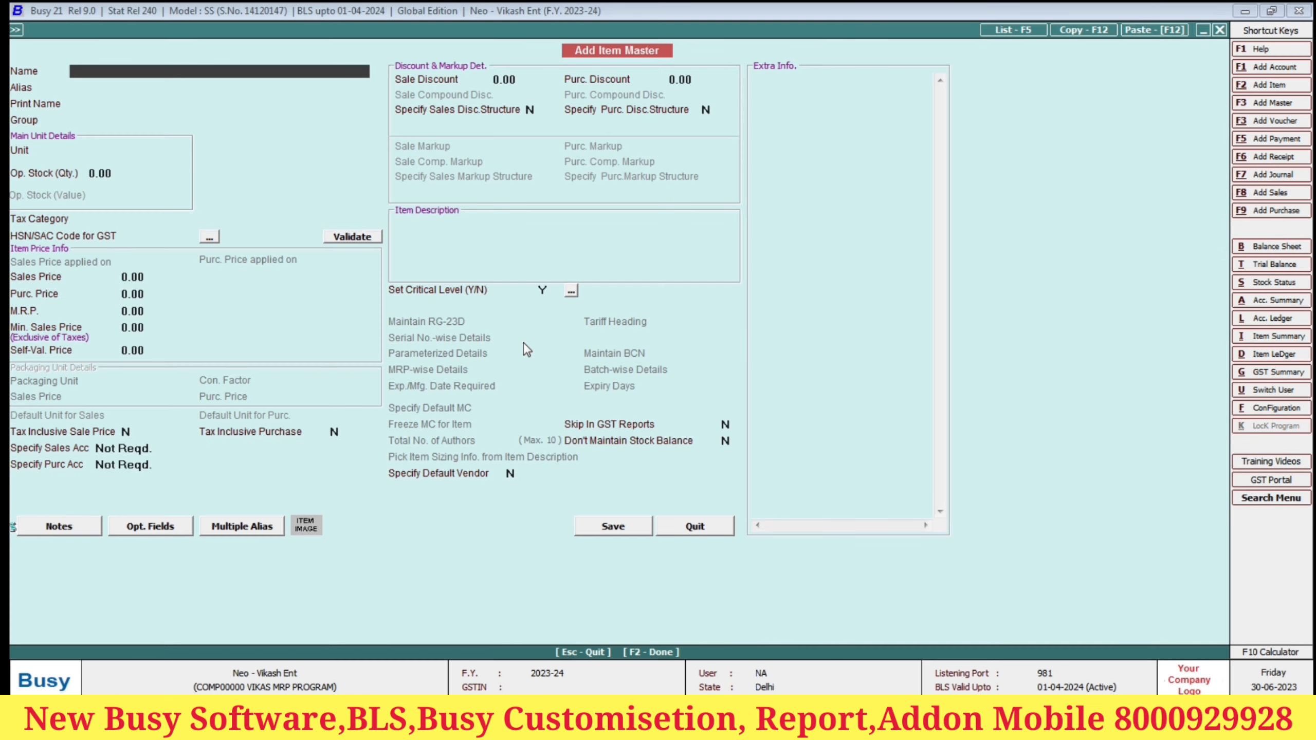
# Step: Name the new item MOBILE, keep it in the General group and set its unit to Pcs
pyautogui.write('MOBILE')
pyautogui.press('Return')
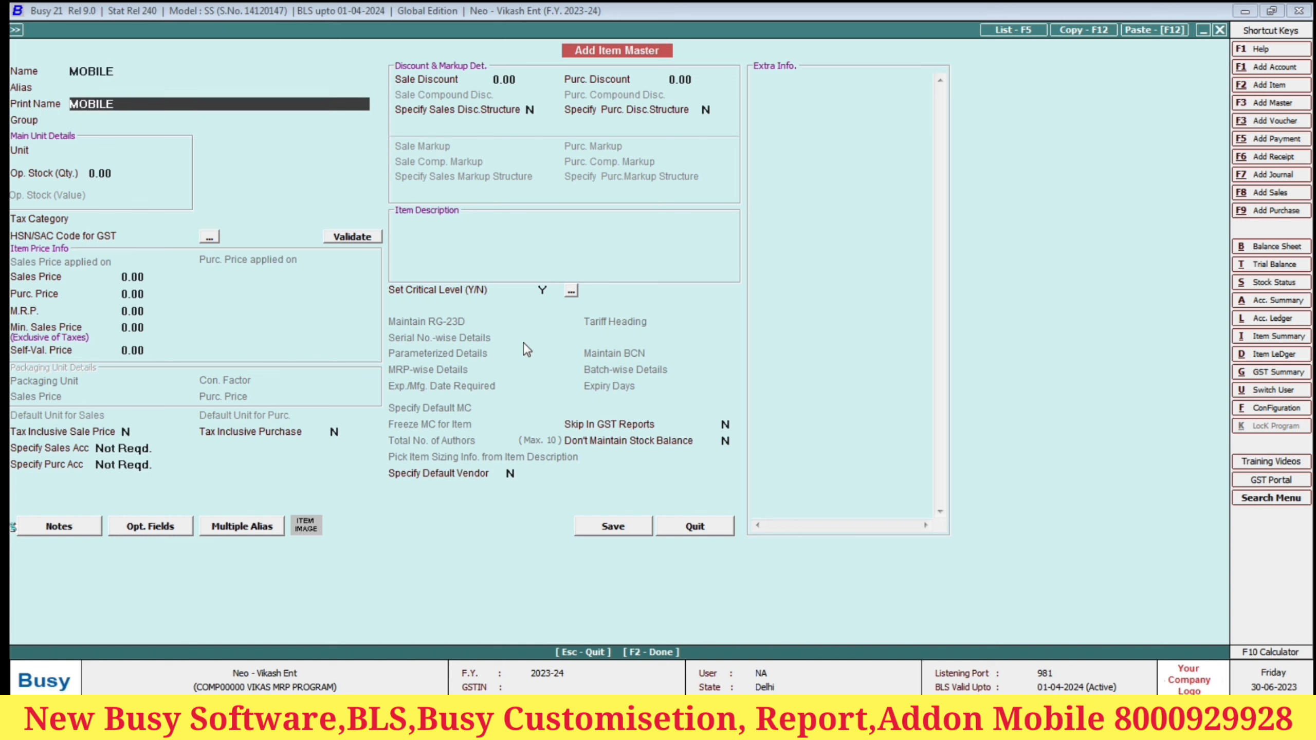
pyautogui.press('Return')
pyautogui.press('Return')
pyautogui.write('PCS')
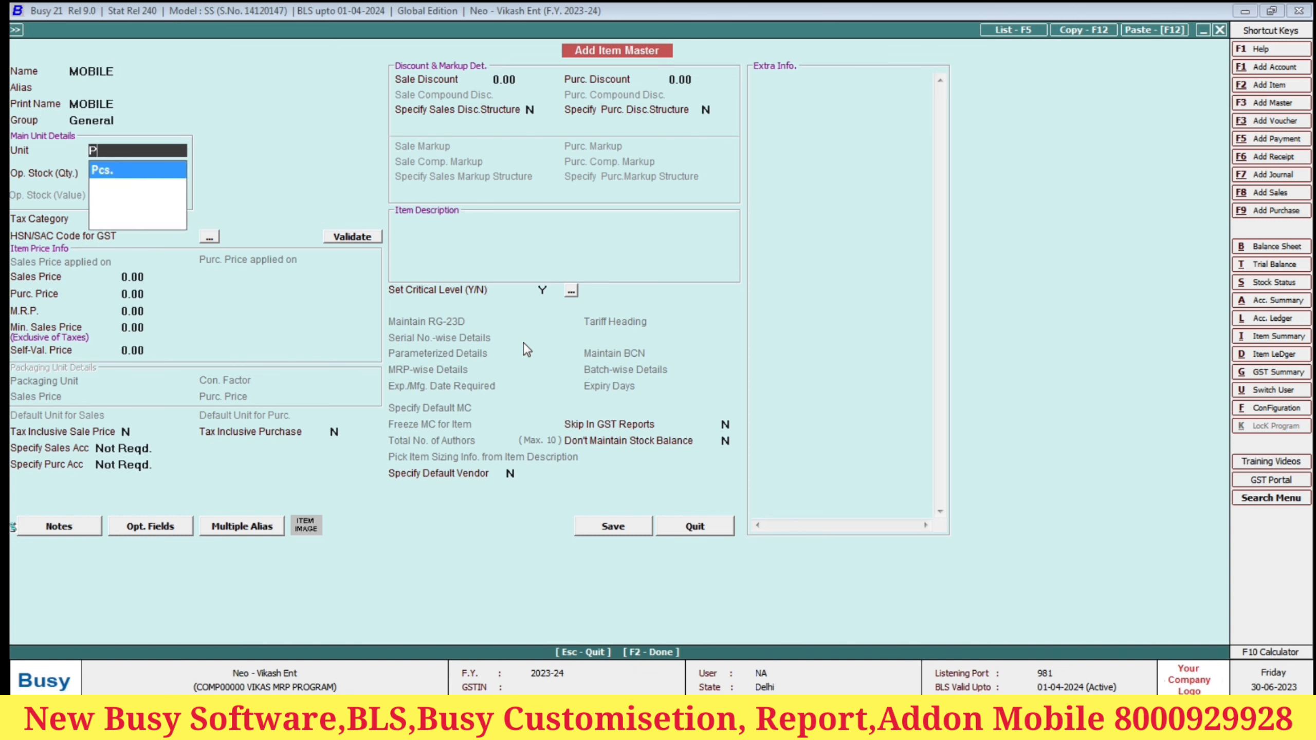
pyautogui.press('Return')
pyautogui.press('Return')
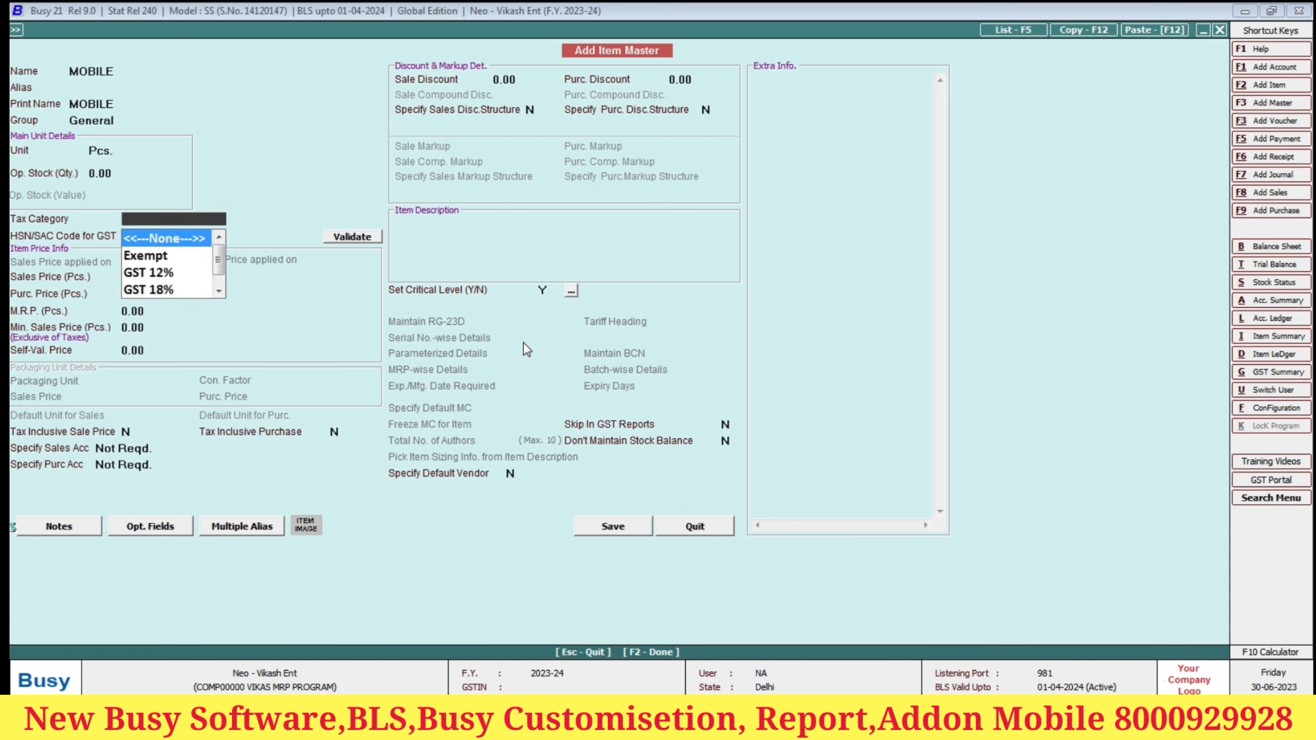
# Step: Set the item's tax category to GST 18% and its HSN/SAC code to 1234
pyautogui.write('18')
pyautogui.press('Return')
pyautogui.write('1')
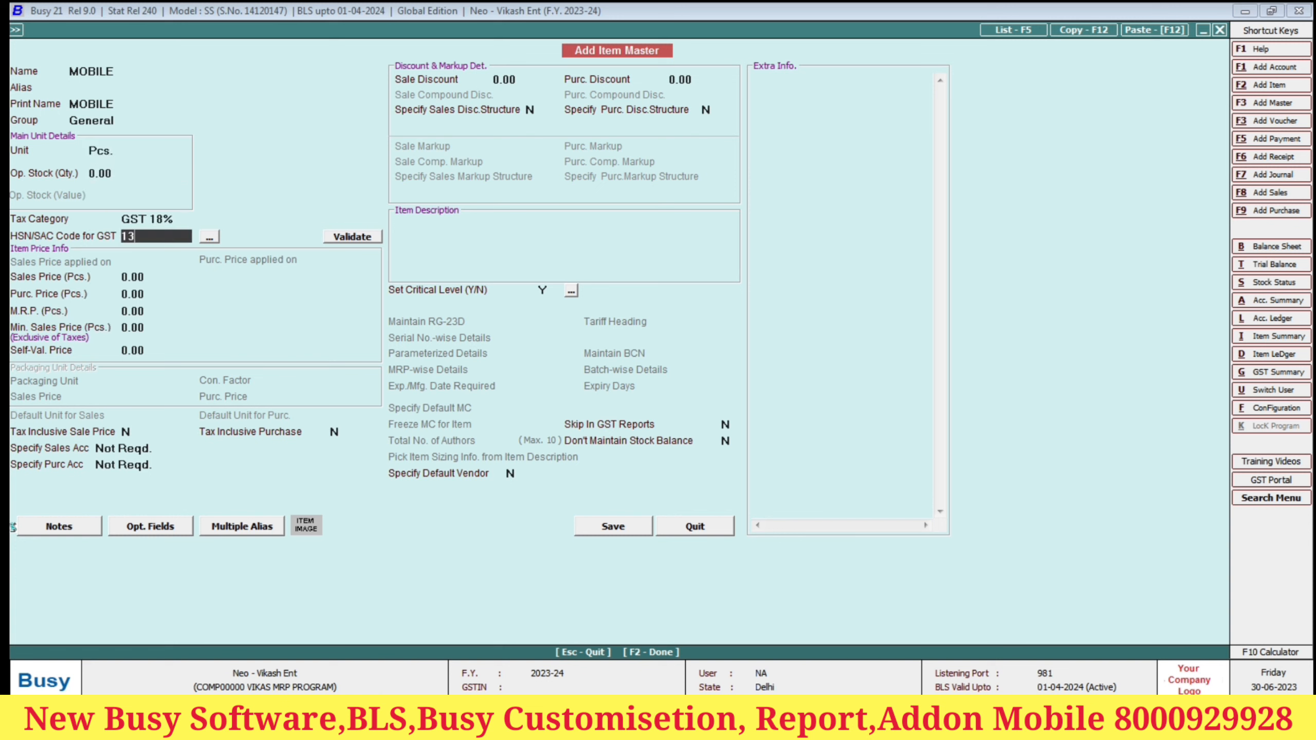
pyautogui.write('234')
pyautogui.press('Return')
# Step: Set the item's M.R.P. to 10500, save the MOBILE item and leave the item master form
pyautogui.press('Return')
pyautogui.press('Return')
pyautogui.press('Return')
pyautogui.press('Up')
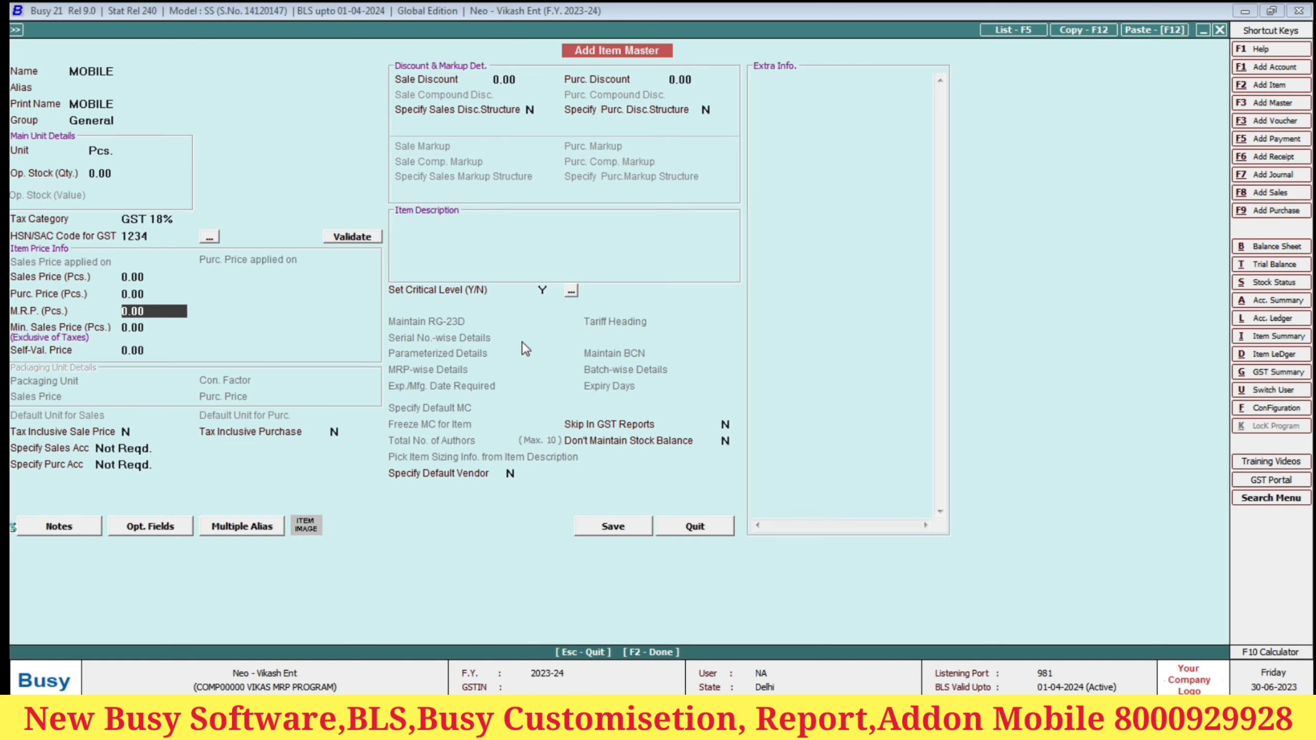
pyautogui.write('10500')
pyautogui.press('Return')
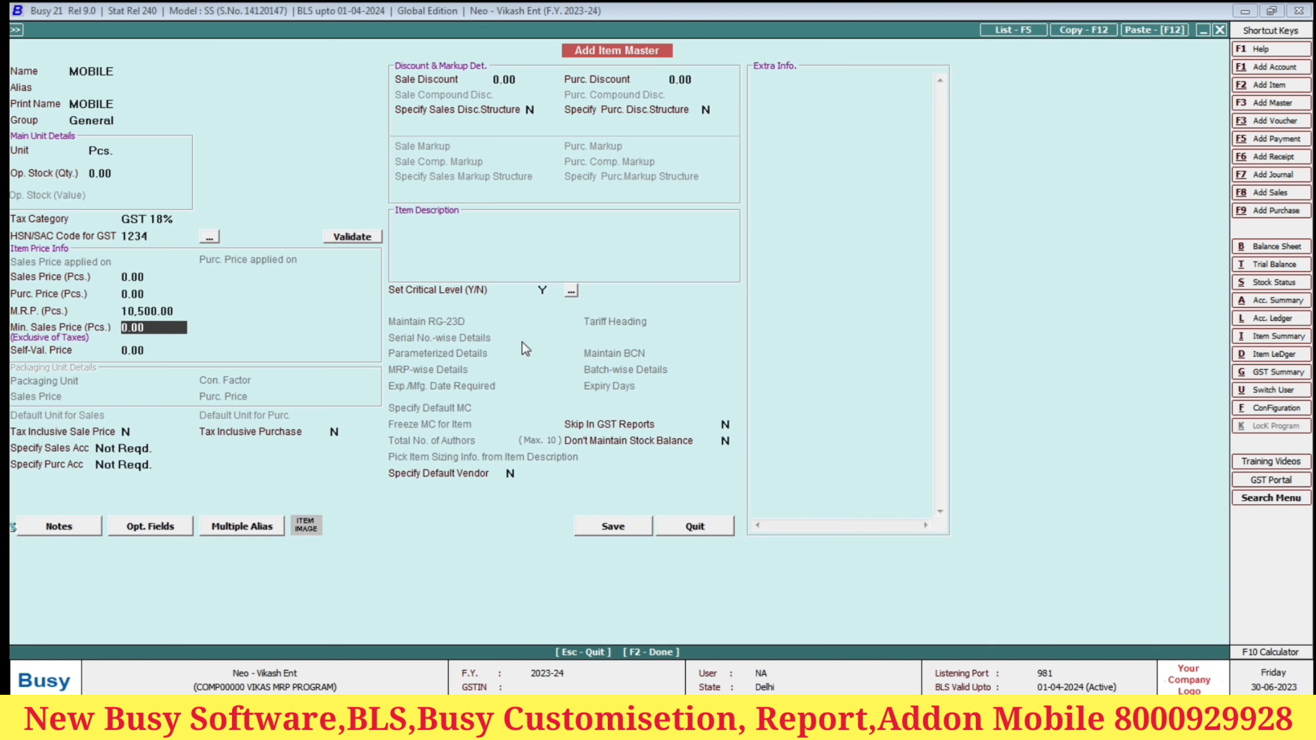
pyautogui.press('F2')
pyautogui.press('Return')
pyautogui.press('Return')
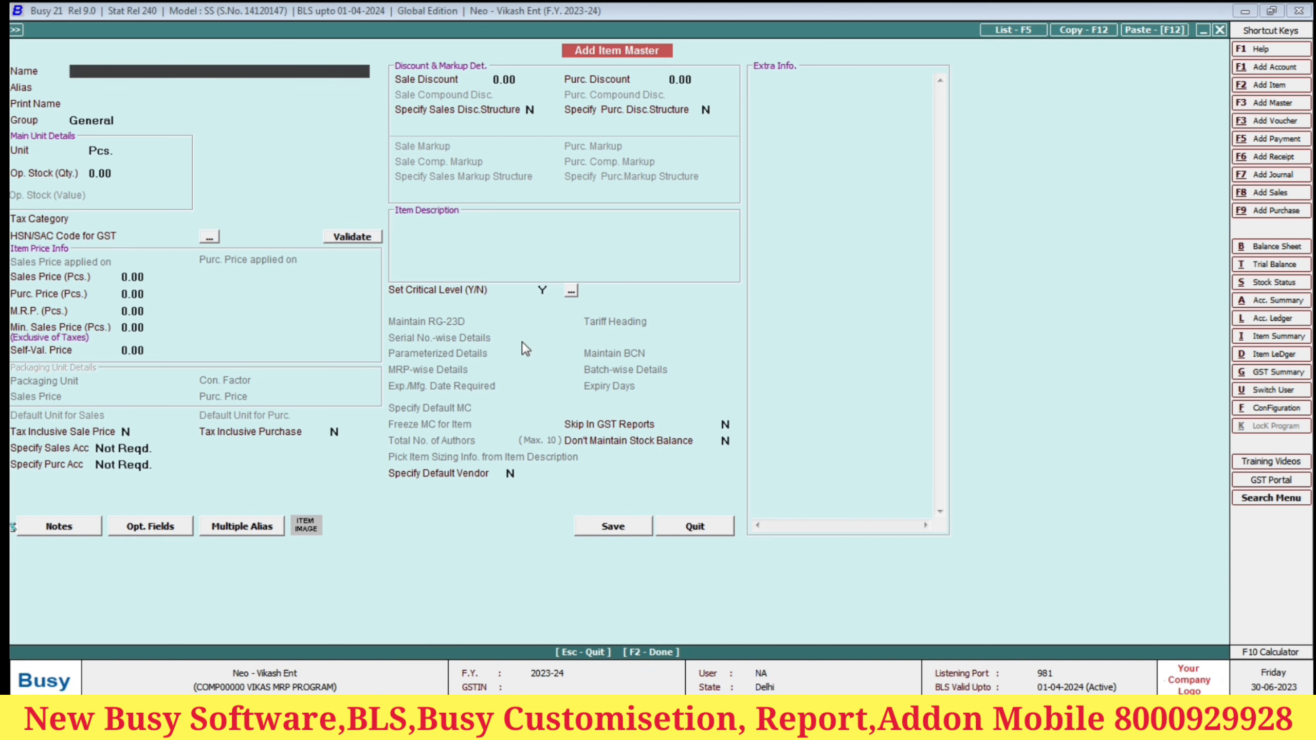
pyautogui.press('Escape')
pyautogui.press('Escape')
pyautogui.press('Escape')
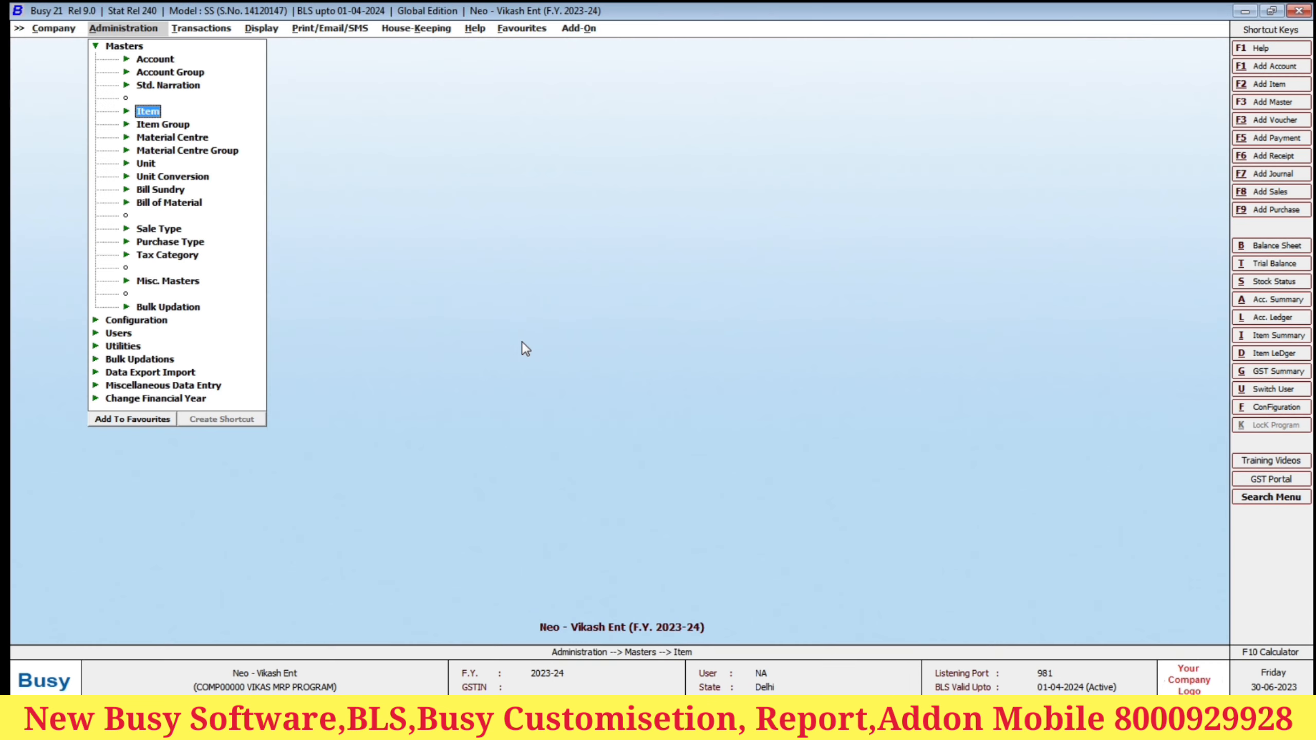
# Step: Start a new sales voucher in the Main series with Cash as the party
pyautogui.press('Right')
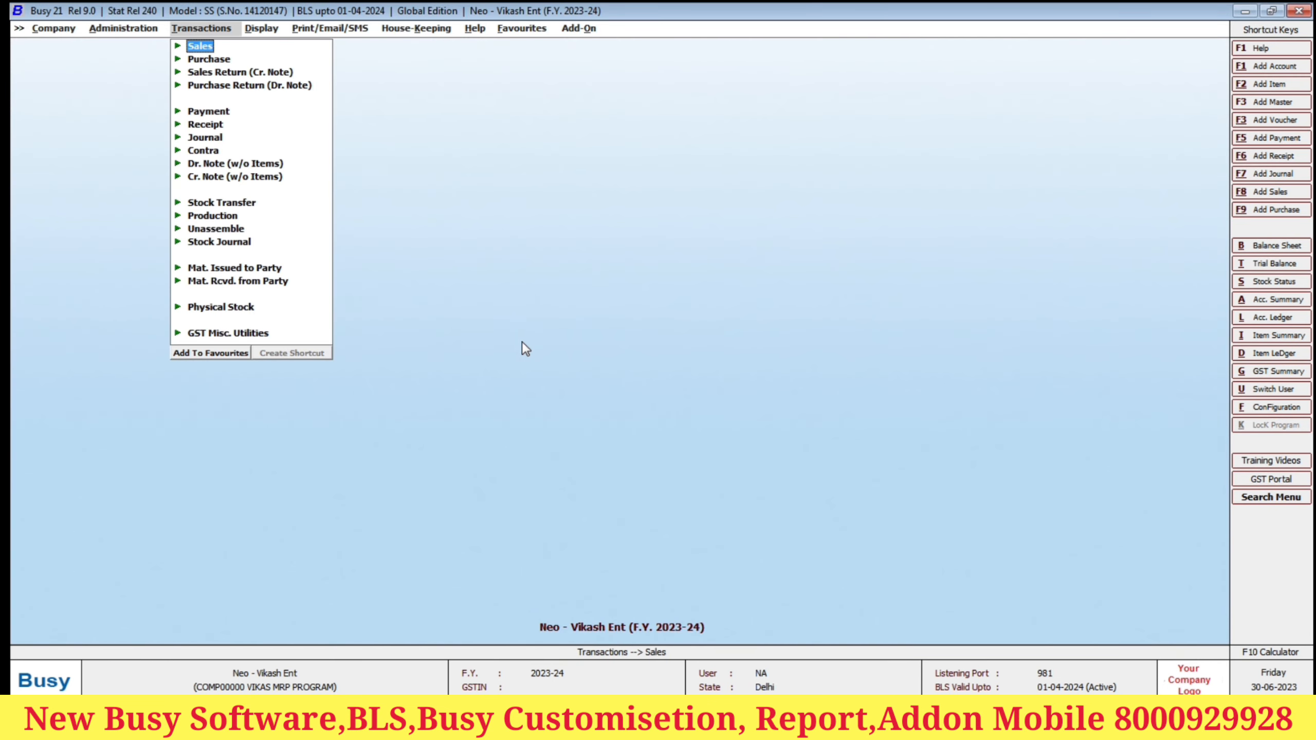
pyautogui.press('Return')
pyautogui.press('Return')
pyautogui.press('Return')
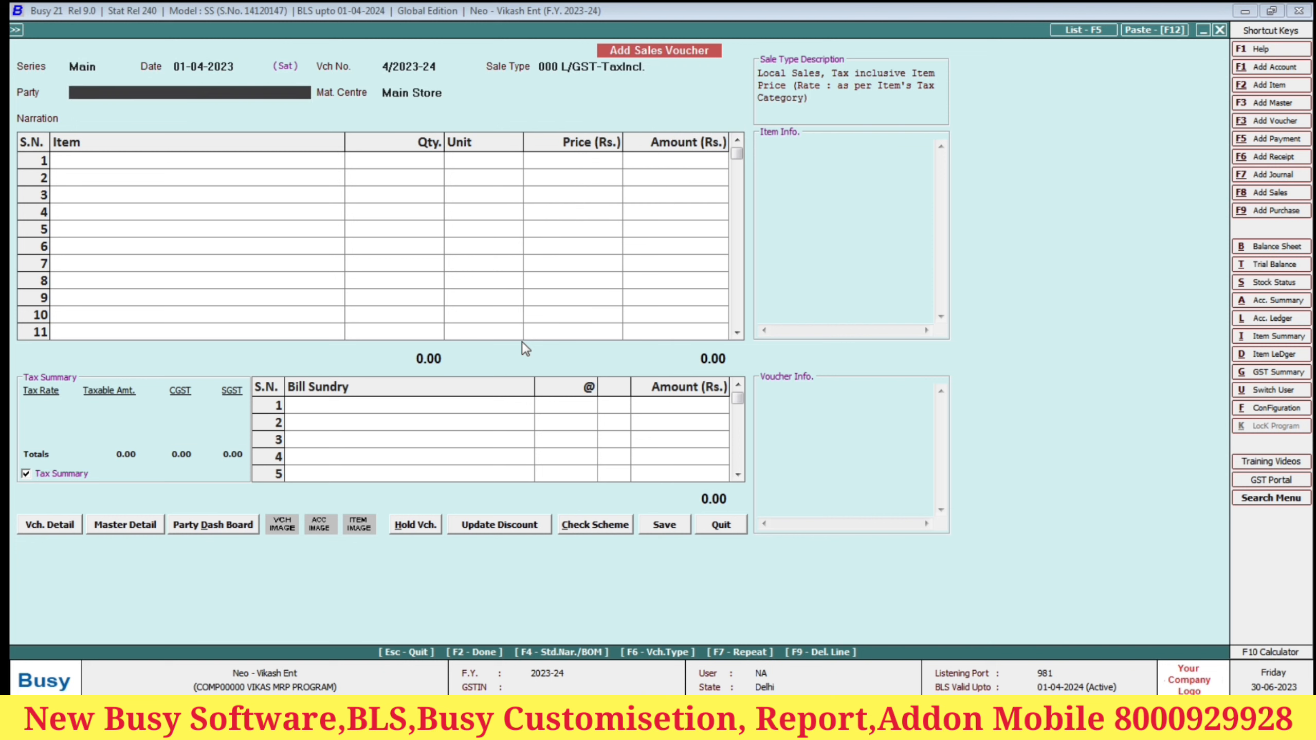
pyautogui.press('Return')
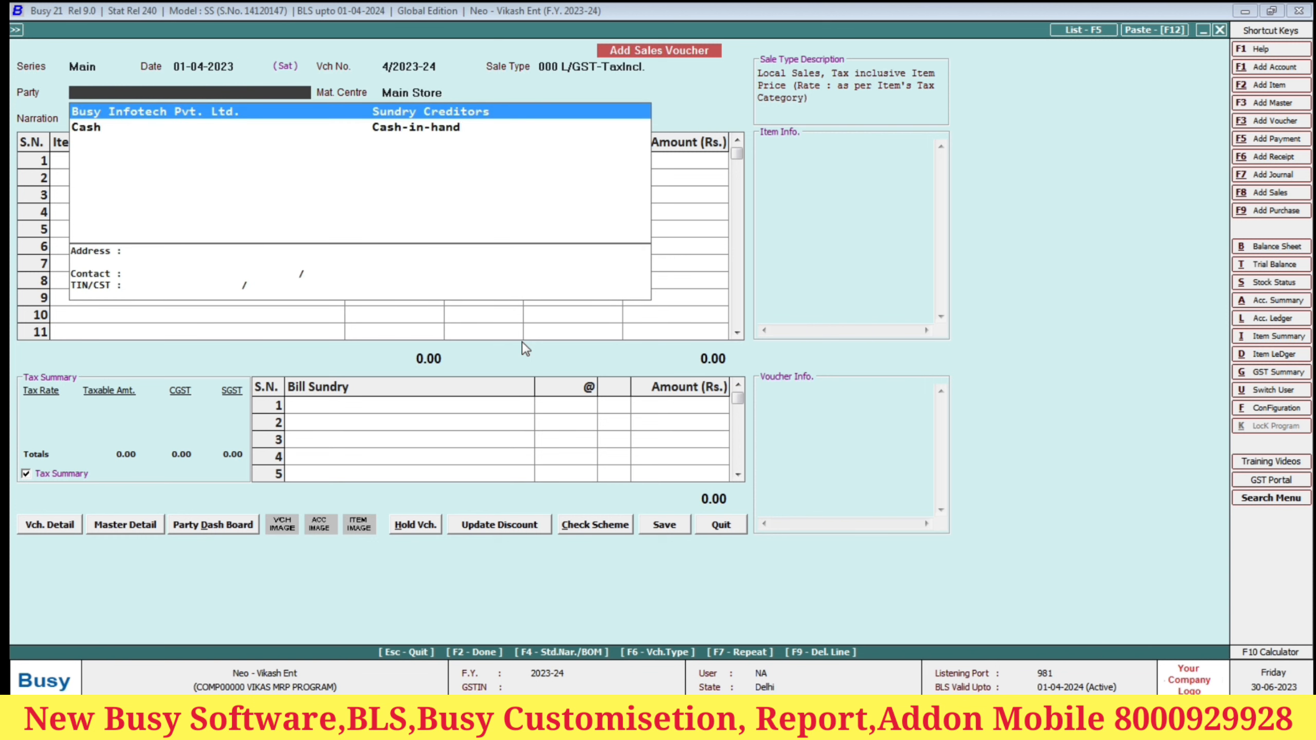
pyautogui.press('Down')
pyautogui.press('Return')
pyautogui.press('Return')
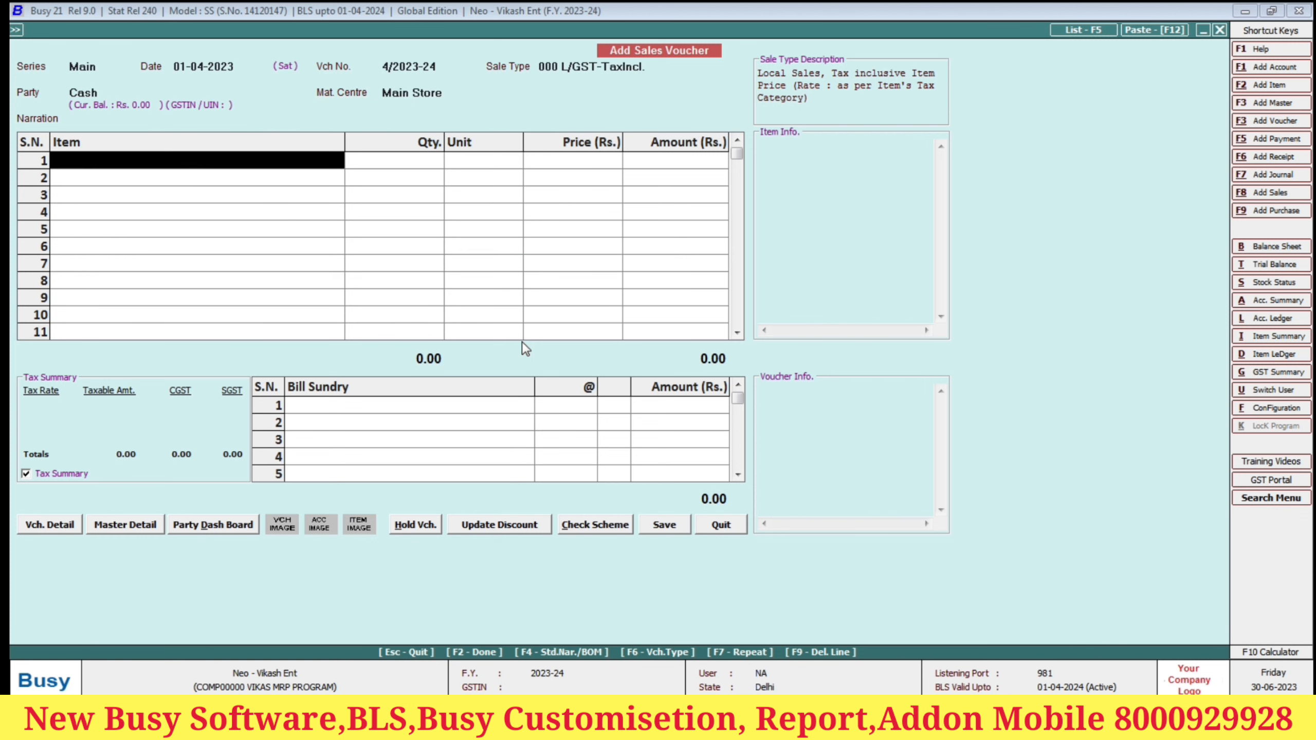
# Step: Add MOBILE as the first voucher item with an M.R.P. of 10500 and a quantity of 1
pyautogui.press('Down')
pyautogui.press('Down')
pyautogui.press('Down')
pyautogui.press('Return')
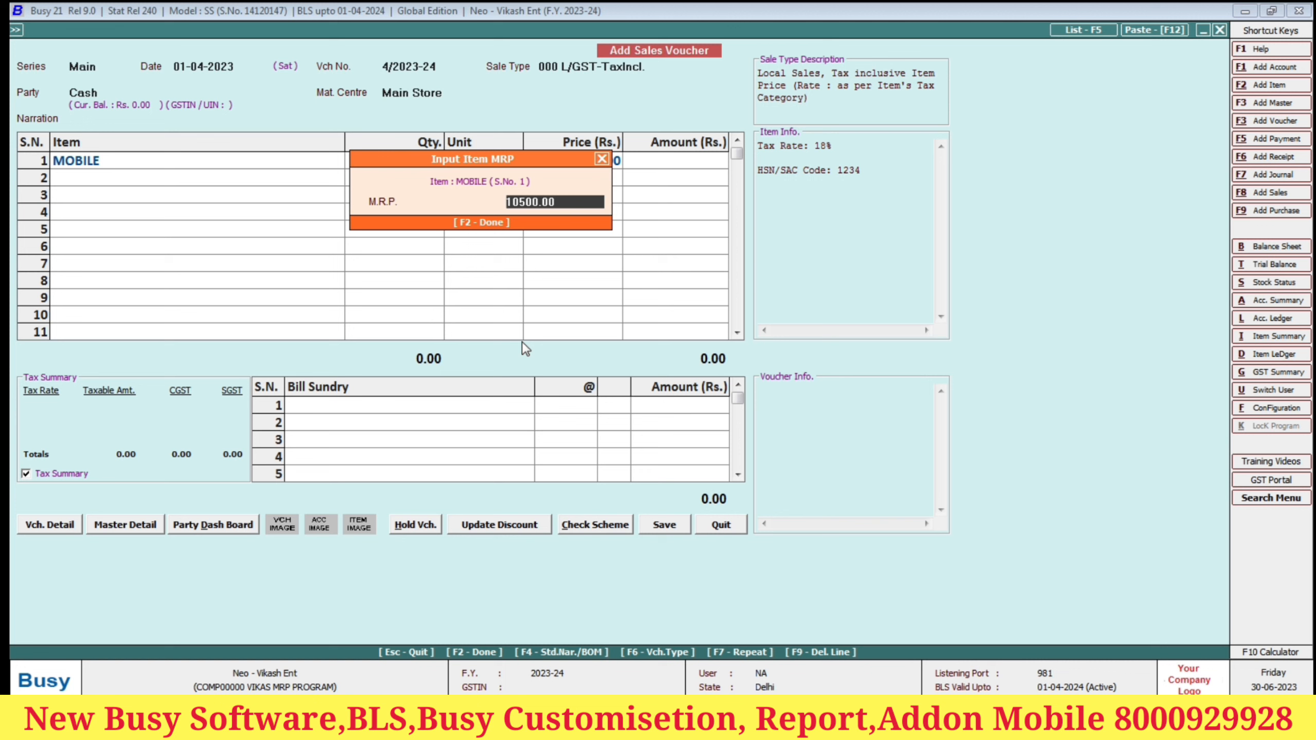
pyautogui.press('Return')
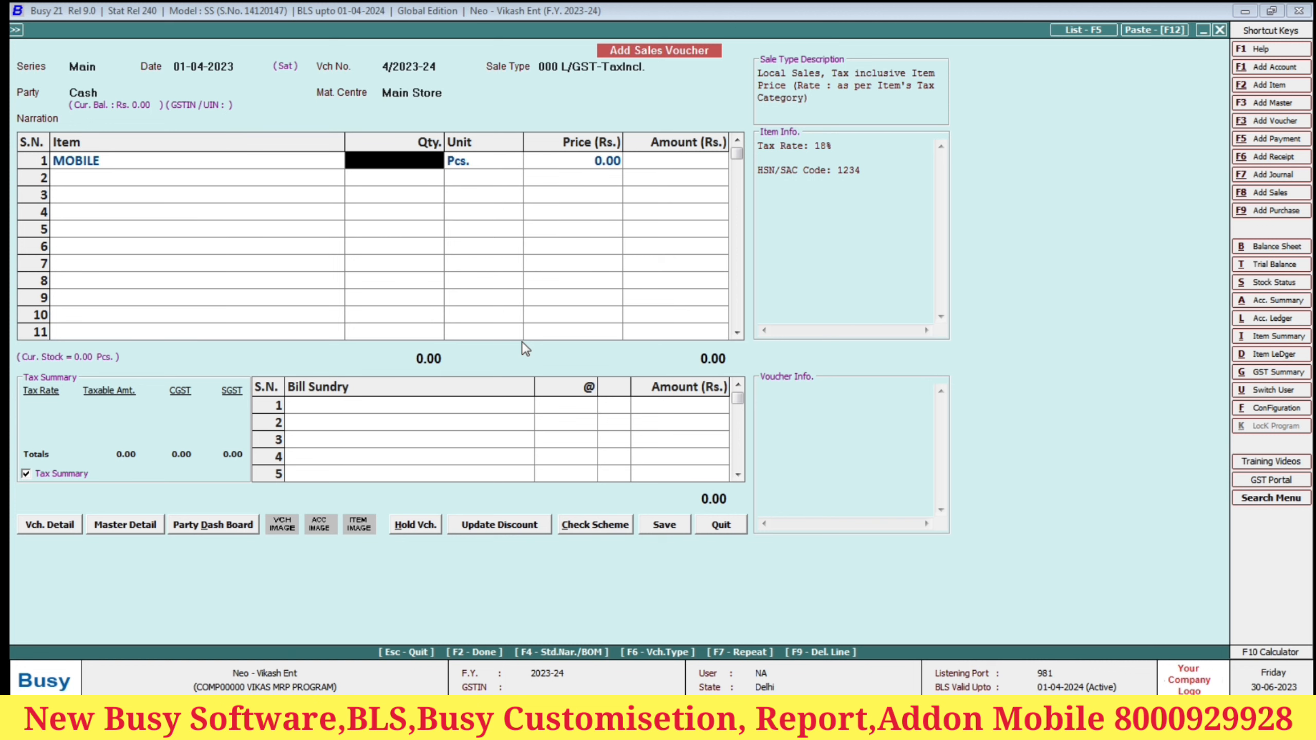
pyautogui.write('1')
pyautogui.press('Return')
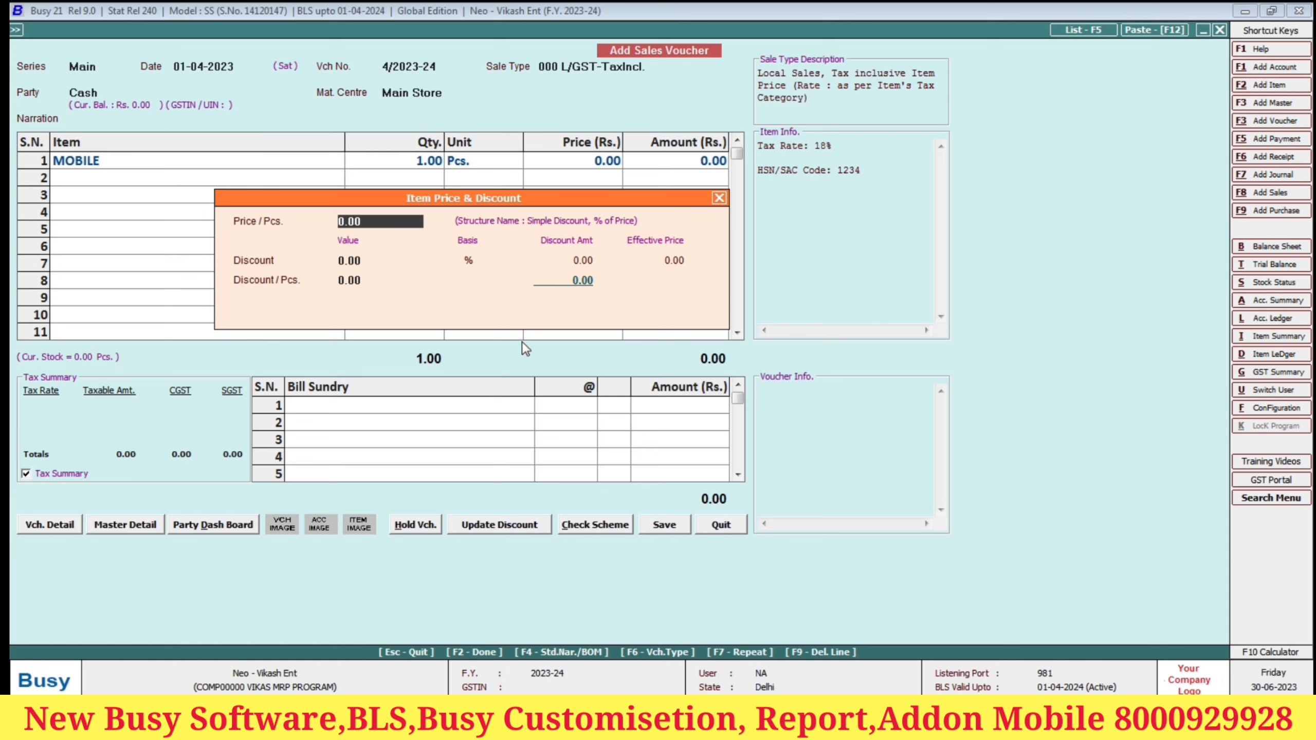
# Step: Set the MOBILE price to 9500 per piece with no discount and accept the item's GST details
pyautogui.write('9500')
pyautogui.press('Return')
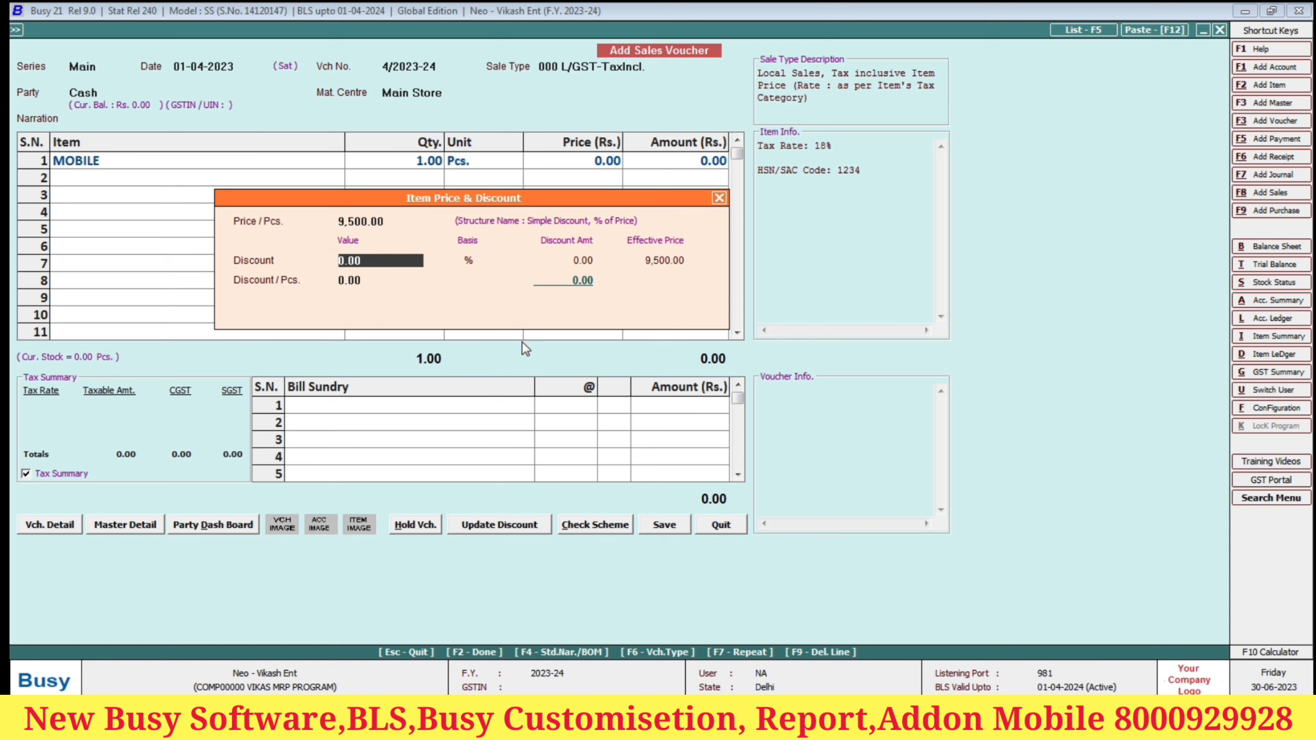
pyautogui.press('Return')
pyautogui.press('Return')
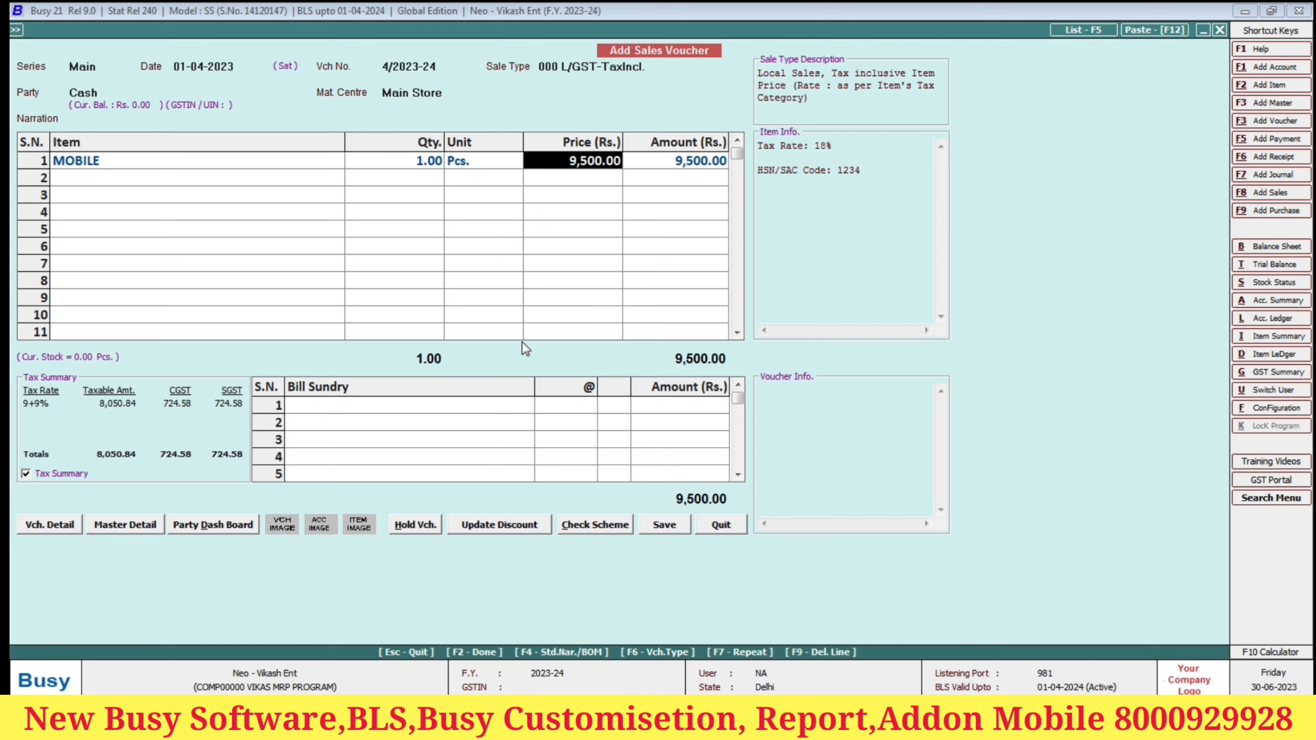
pyautogui.press('Return')
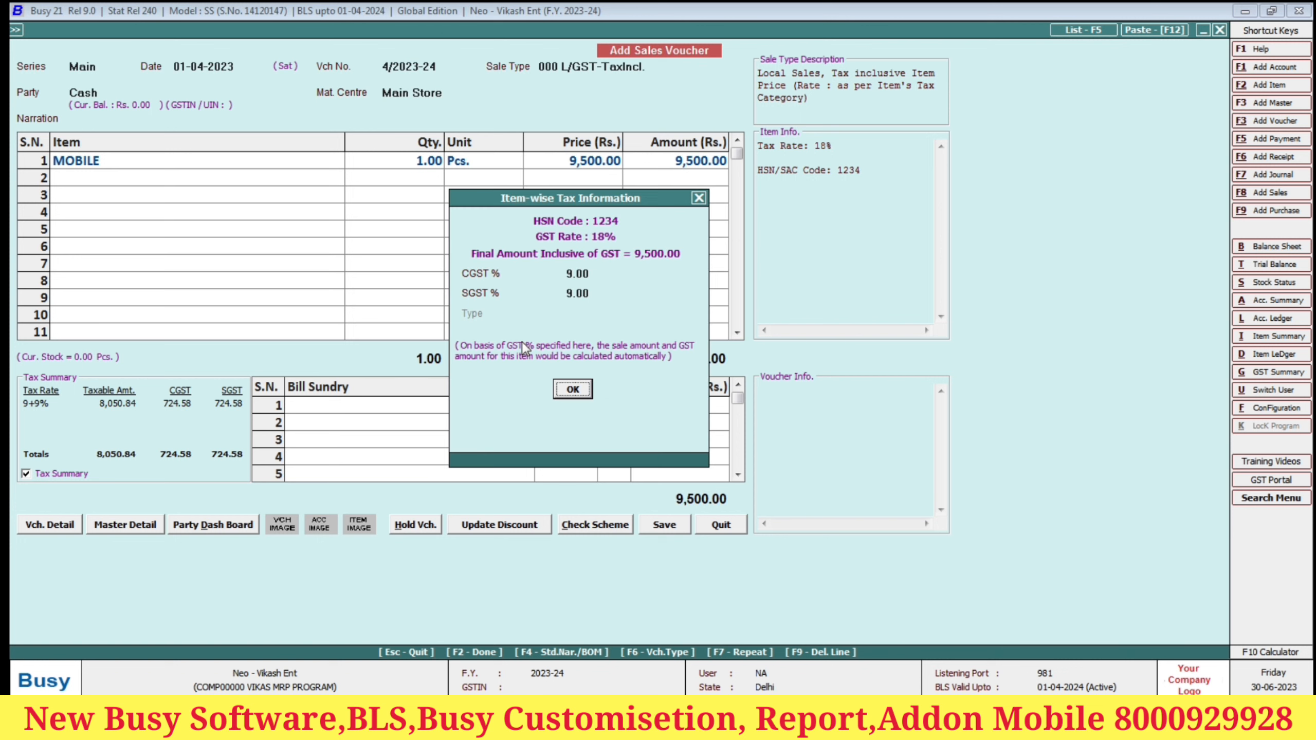
pyautogui.press('Return')
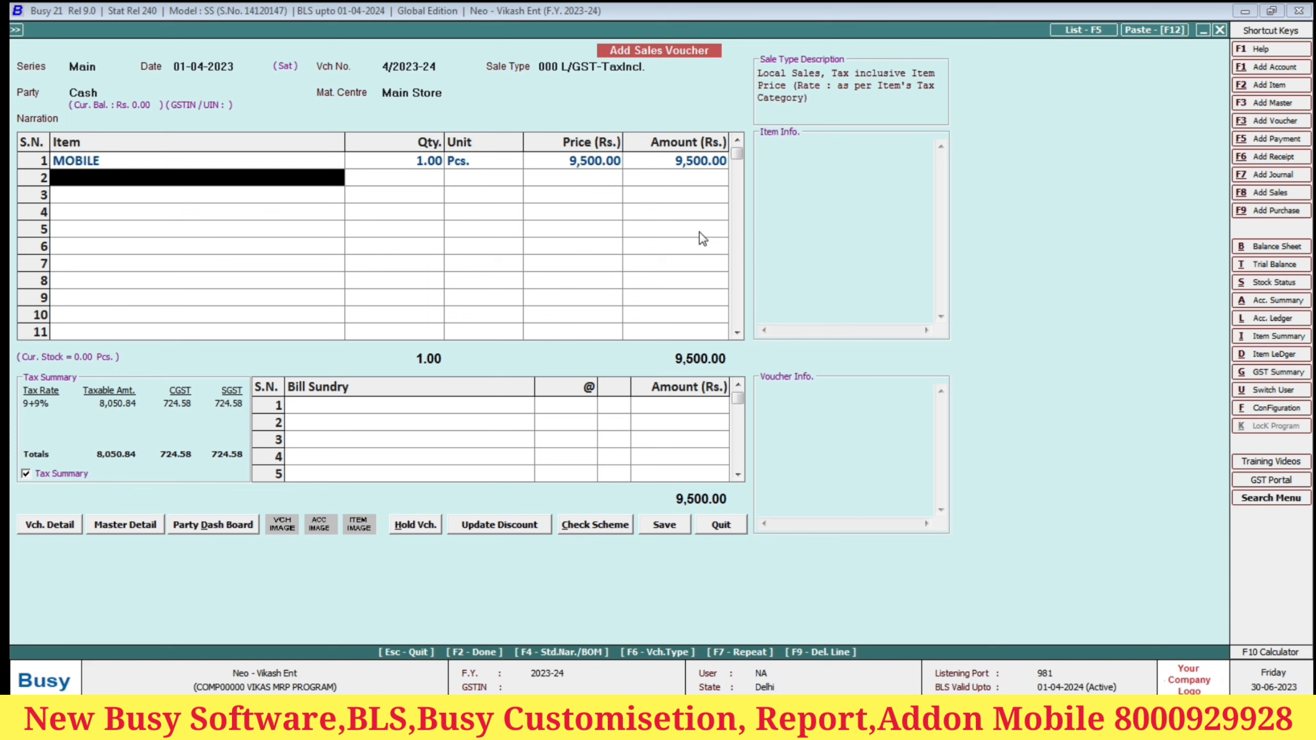
# Step: Save the sales voucher and preview its invoice in the STANDARD format with one copy
pyautogui.click(674, 530)
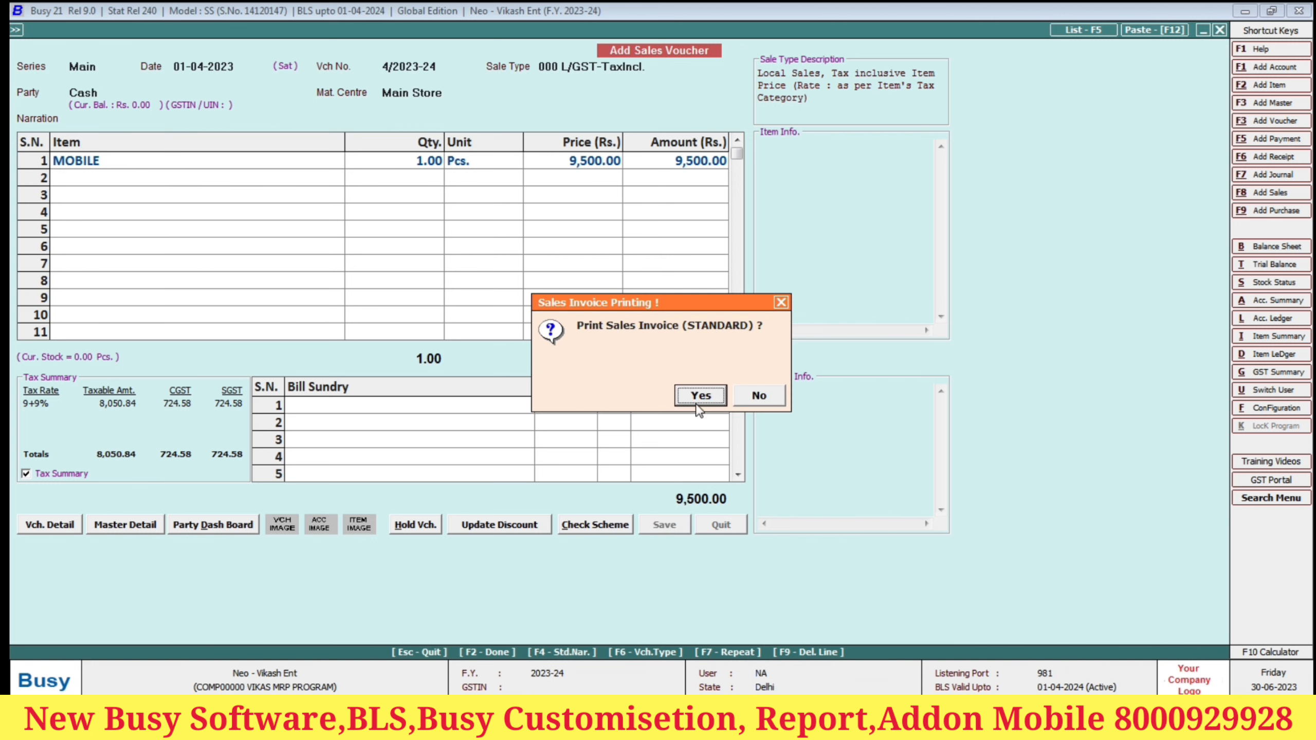
pyautogui.click(699, 396)
pyautogui.press('Return')
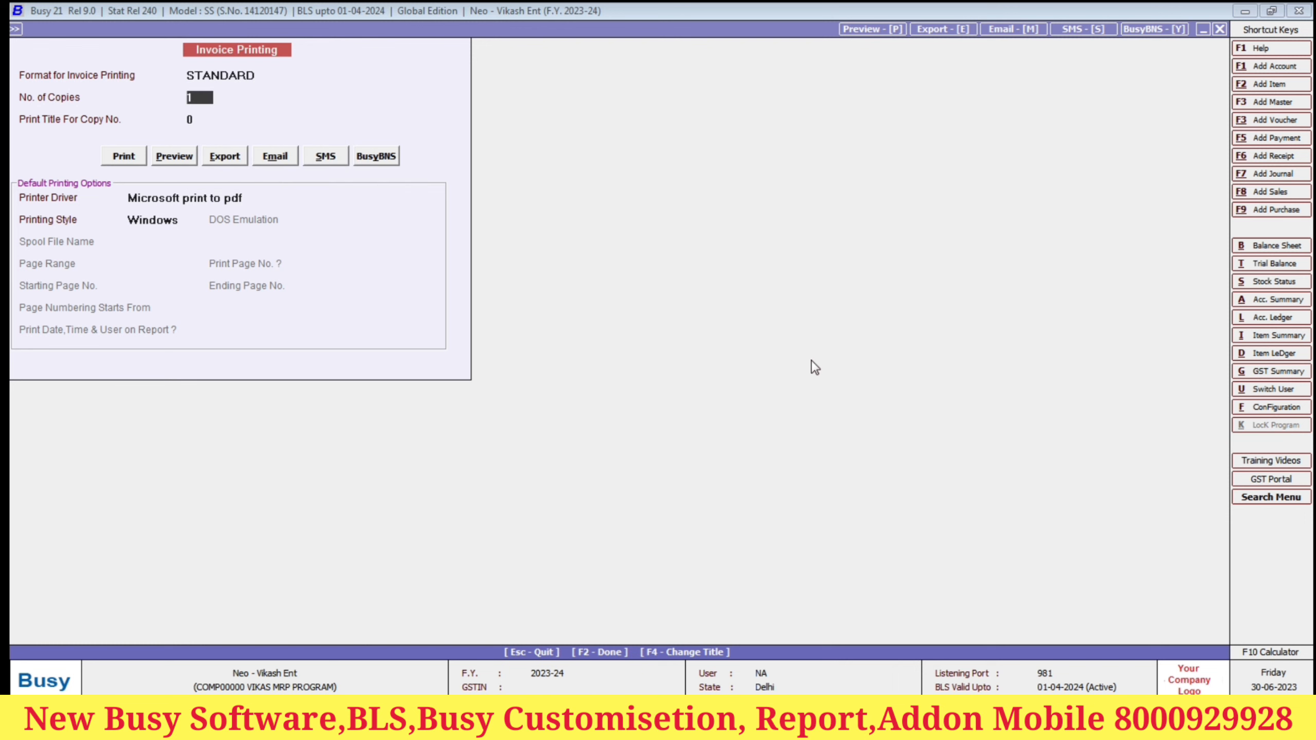
pyautogui.click(179, 156)
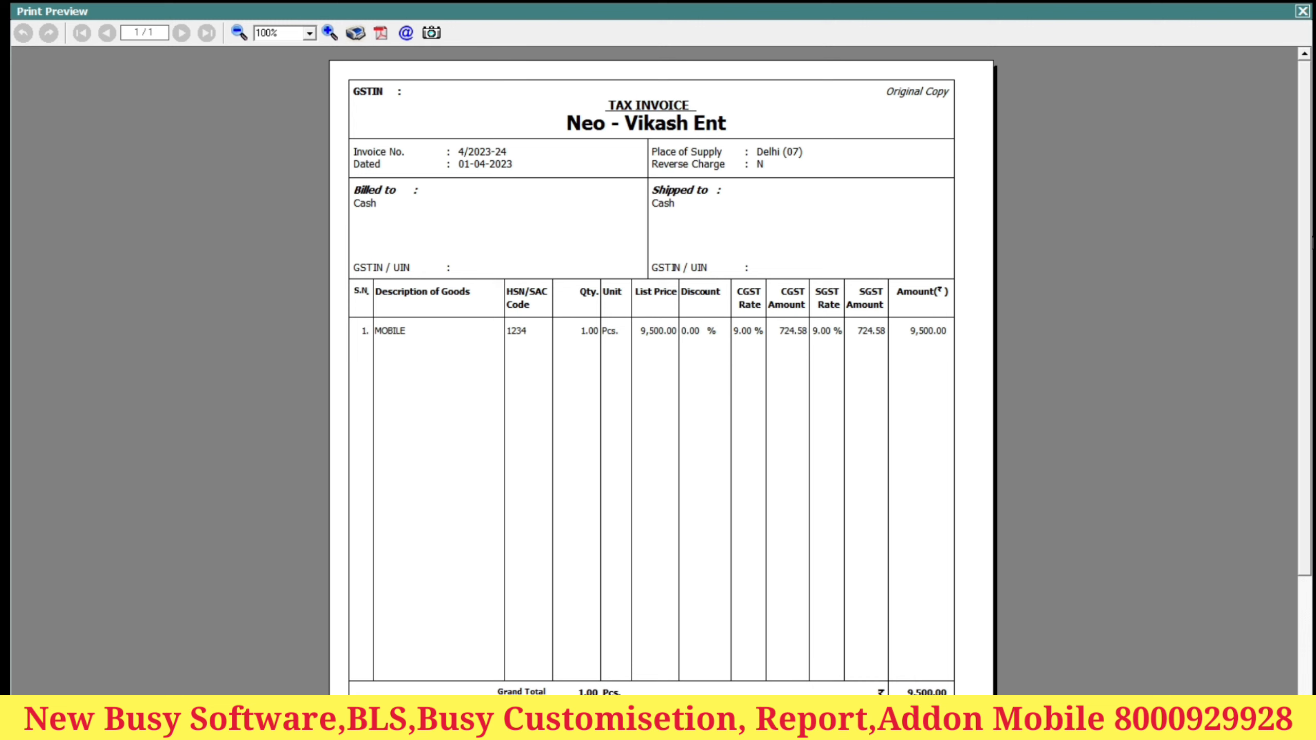
# Step: Examine the STANDARD invoice's price, discount and total details down to the footer, and close the preview
pyautogui.moveTo(1308, 232); pyautogui.dragTo(1307, 271)
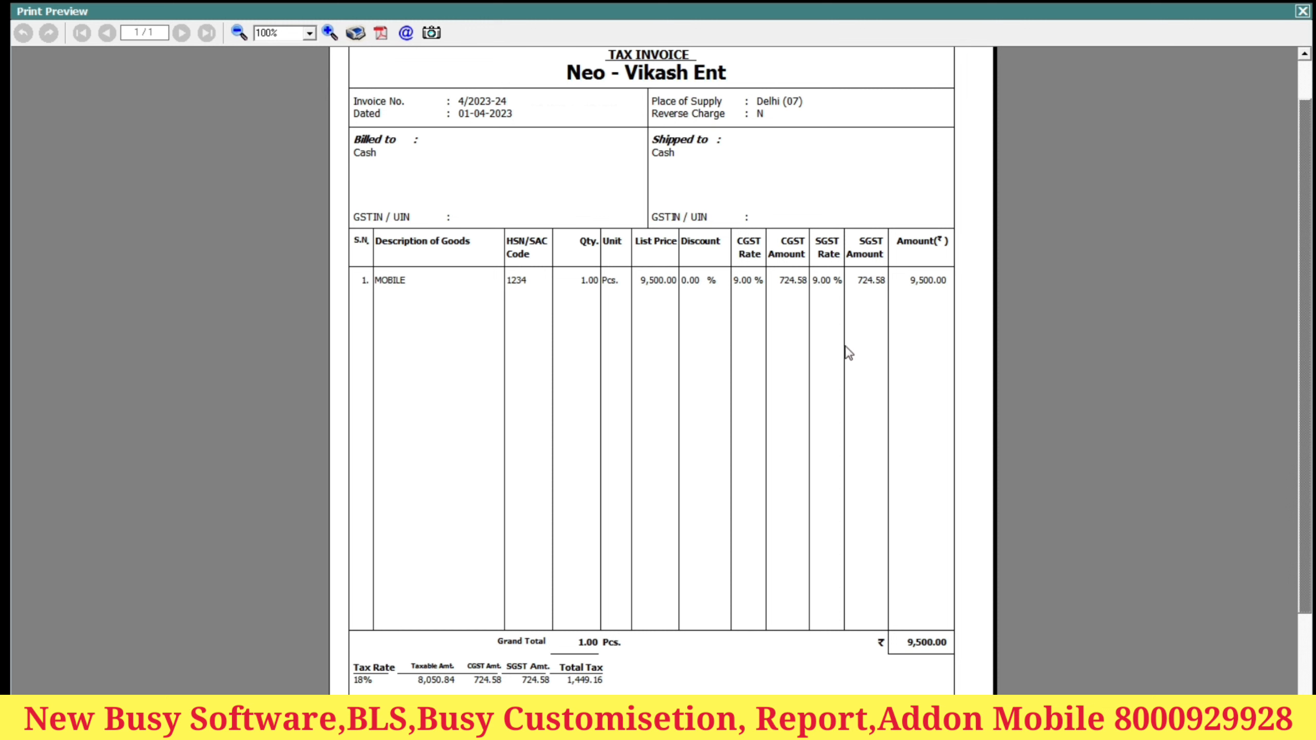
pyautogui.scroll(-3, 1305, 292)
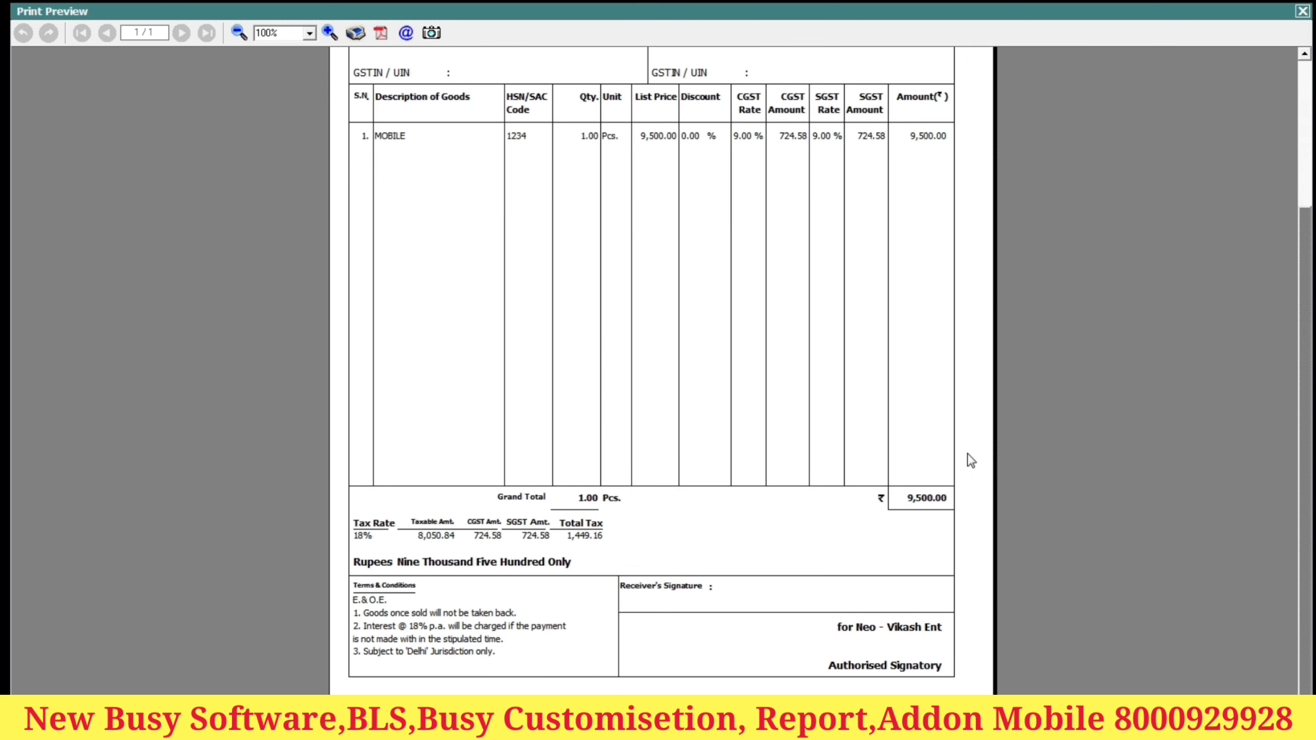
pyautogui.click(1304, 11)
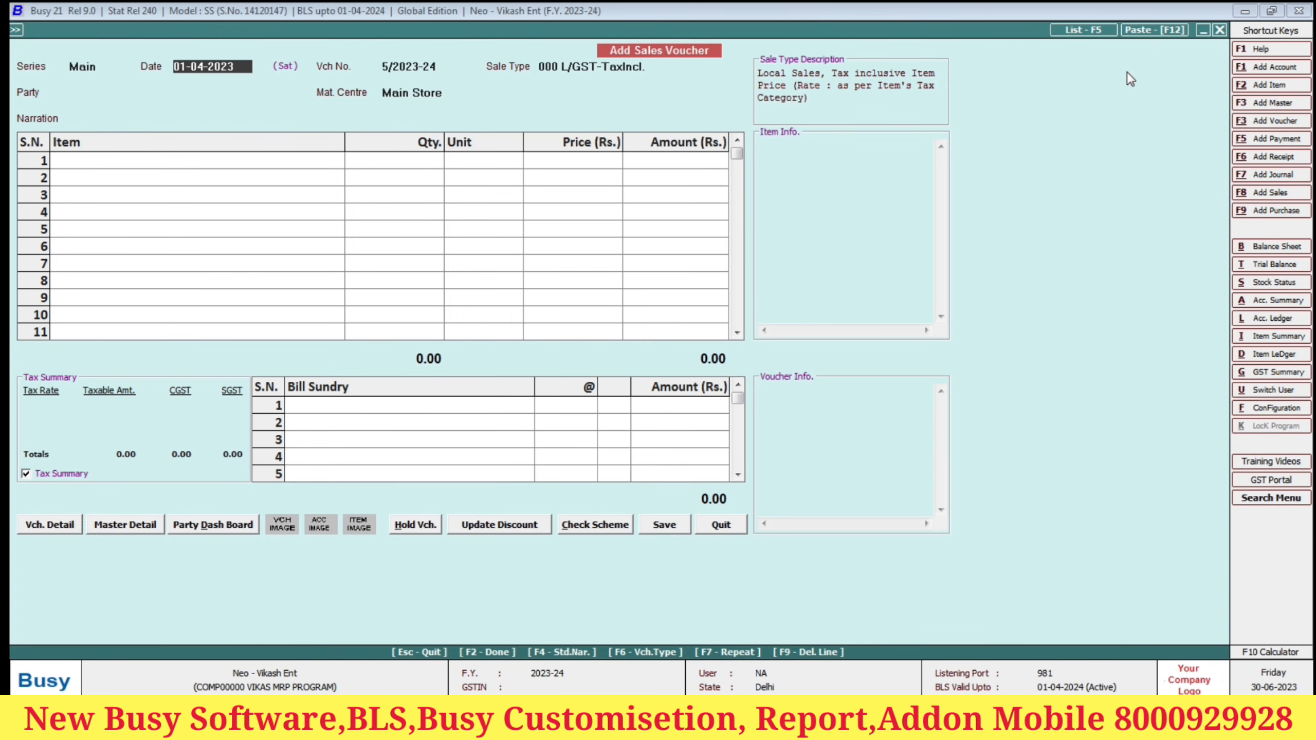
# Step: Leave the blank sales voucher and open the saved sales voucher 4/2023-24 for modification
pyautogui.press('Escape')
pyautogui.press('Return')
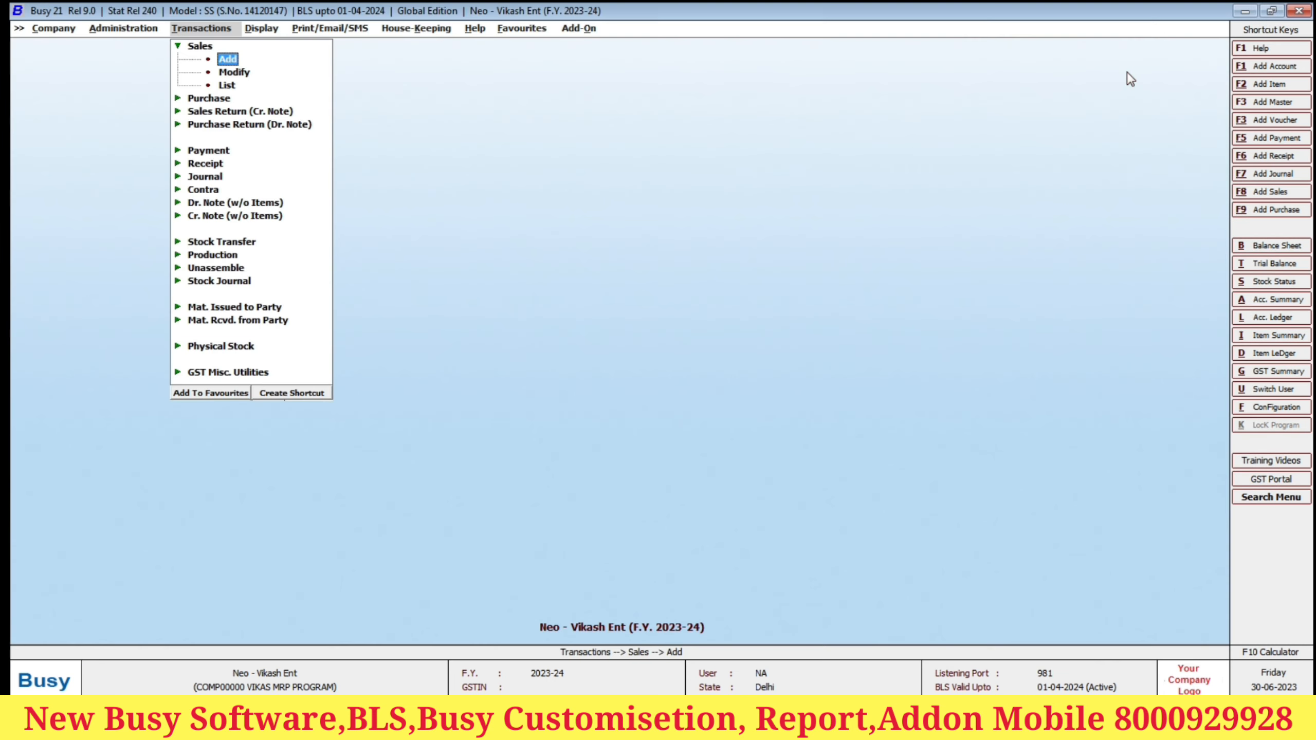
pyautogui.press('Down')
pyautogui.press('Return')
pyautogui.press('Return')
pyautogui.press('Return')
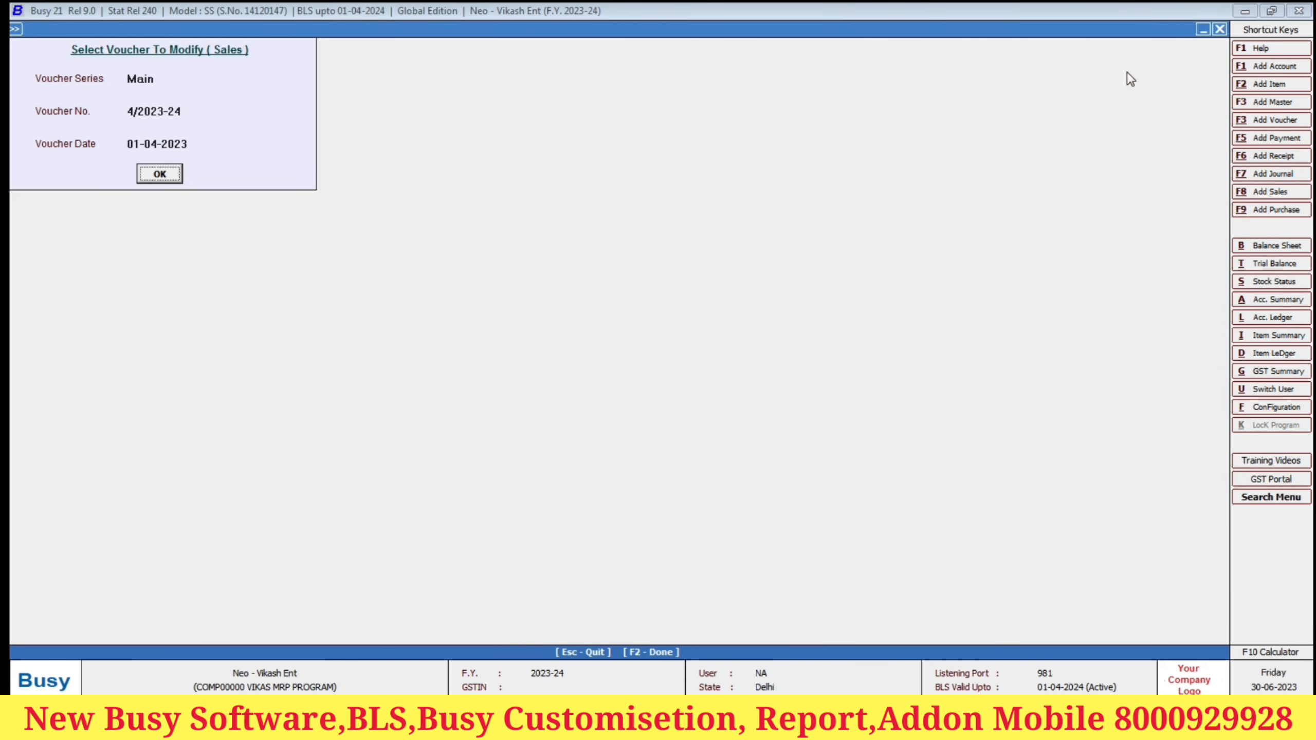
pyautogui.press('Return')
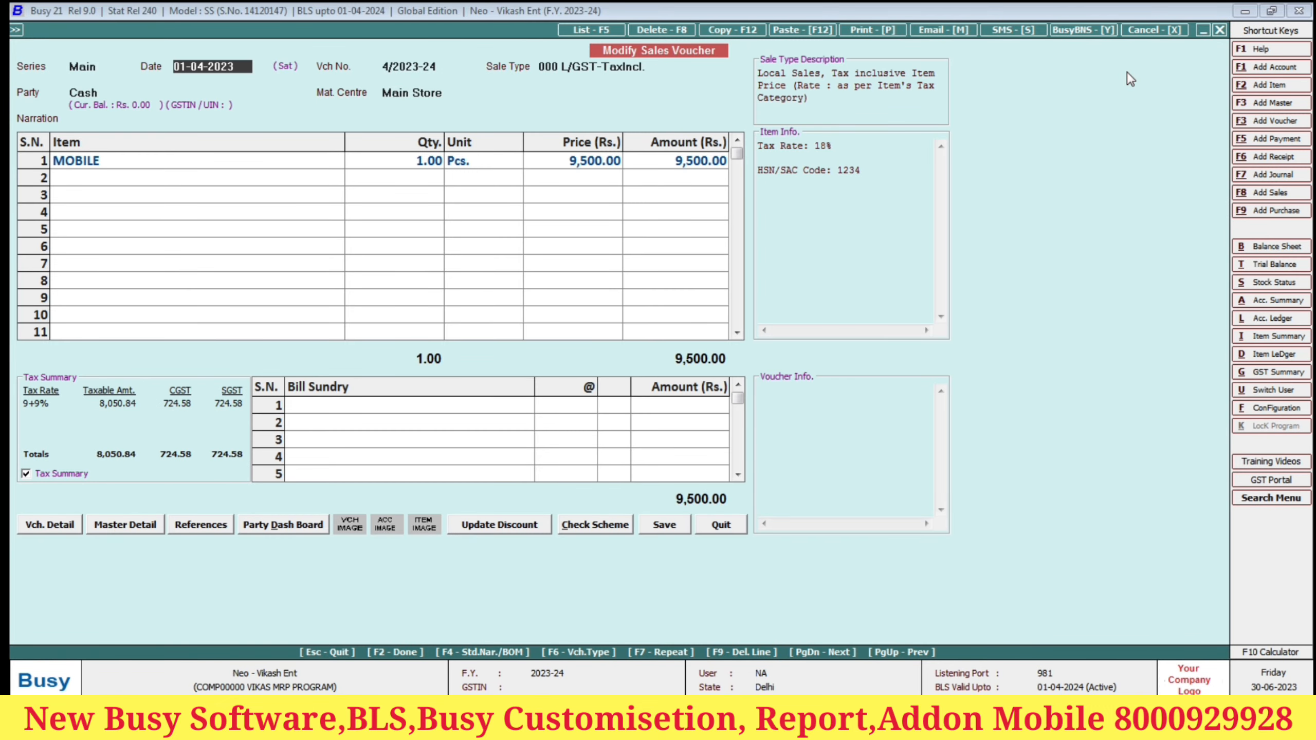
# Step: Start printing the voucher's sales invoice and choose the "vikas enterpries" invoice format
pyautogui.hotkey('alt', 'p')
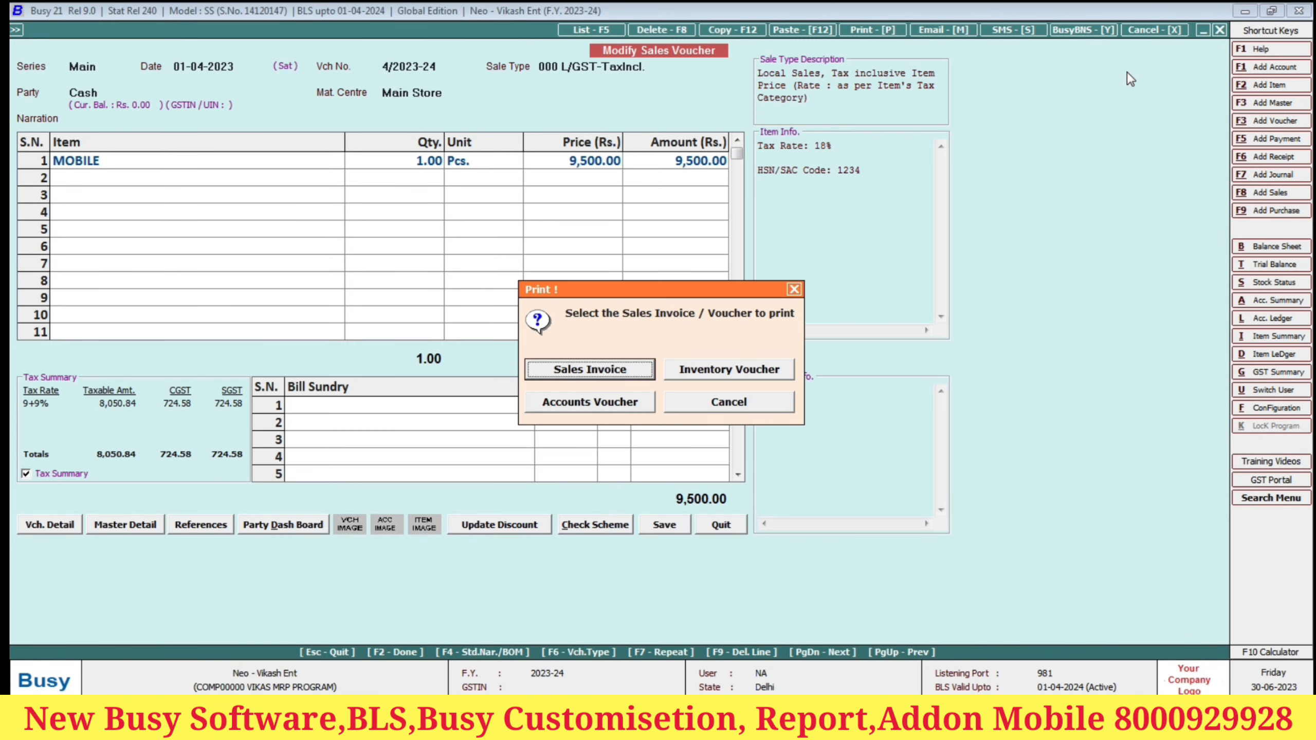
pyautogui.press('Return')
pyautogui.press('Down')
pyautogui.press('Down')
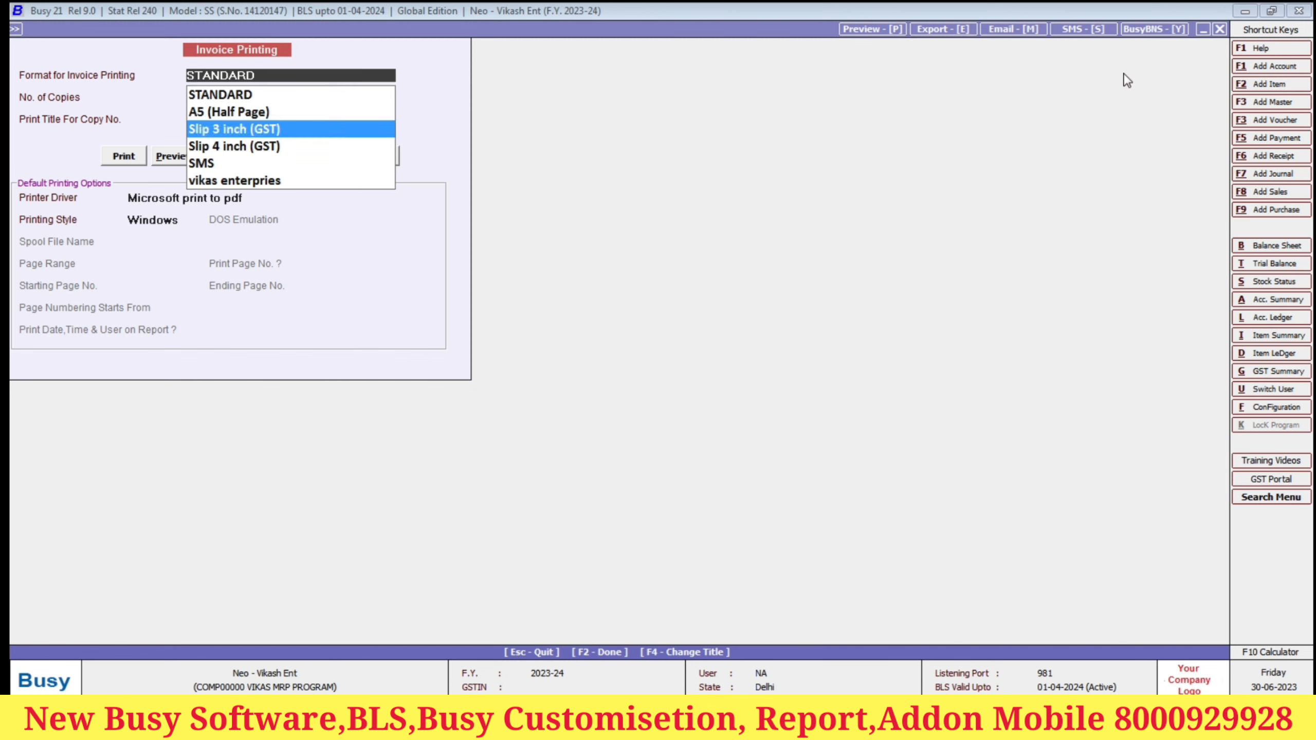
pyautogui.press('Down')
pyautogui.press('Down')
pyautogui.press('Down')
pyautogui.press('Return')
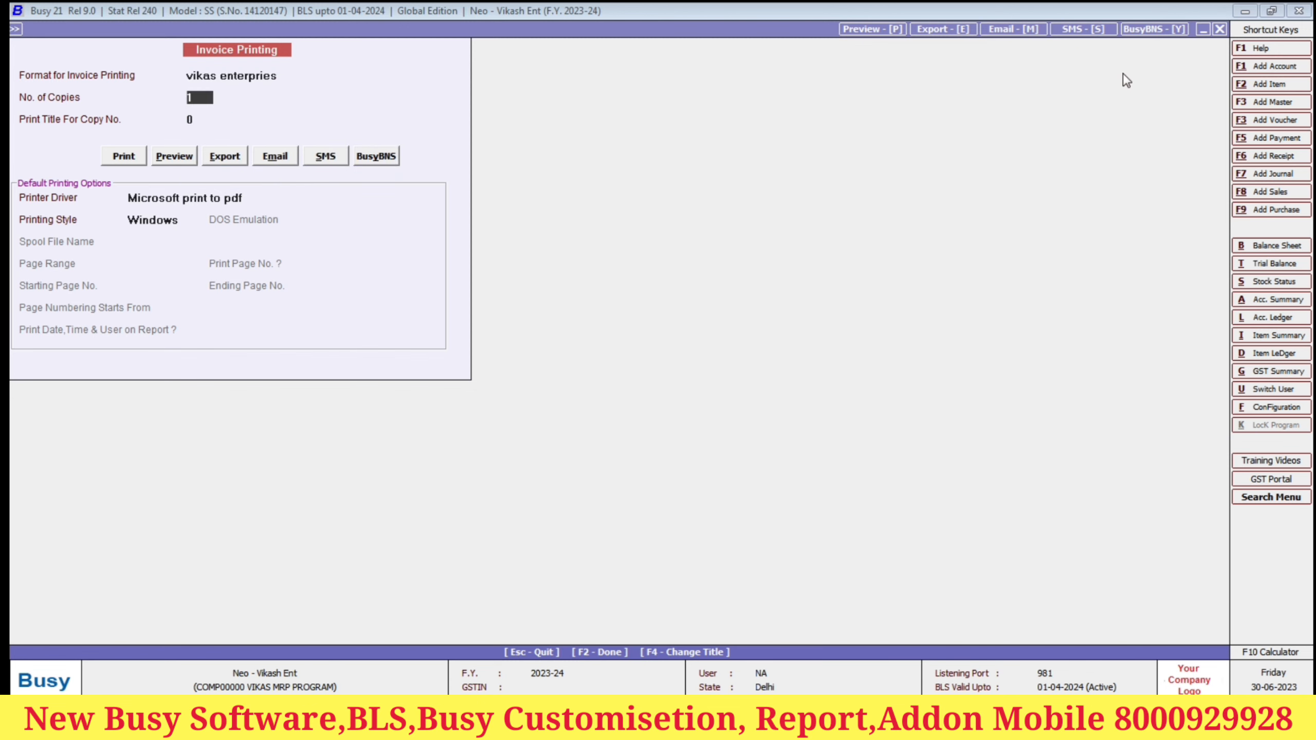
# Step: Preview the invoice in the chosen format, examine its MRP, discount, sales price and footer totals, and close the preview
pyautogui.click(177, 156)
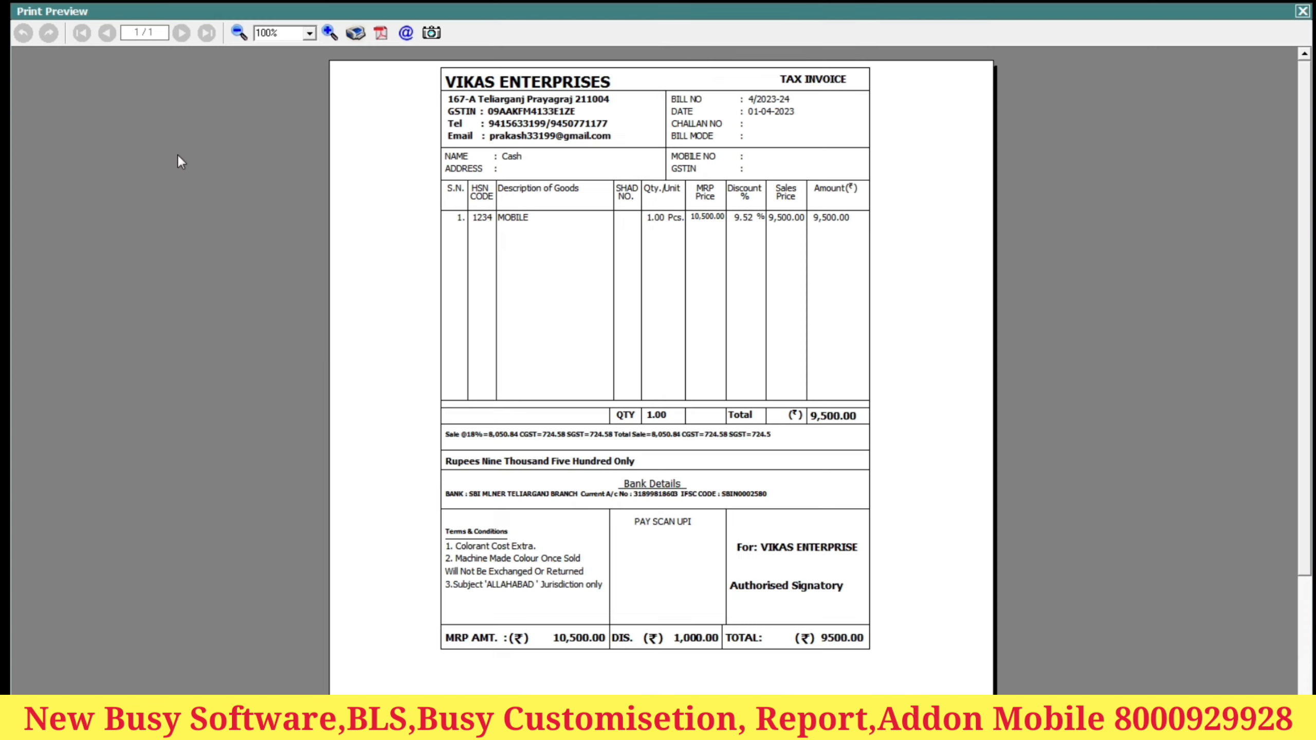
pyautogui.click(330, 33)
pyautogui.click(330, 32)
pyautogui.click(329, 33)
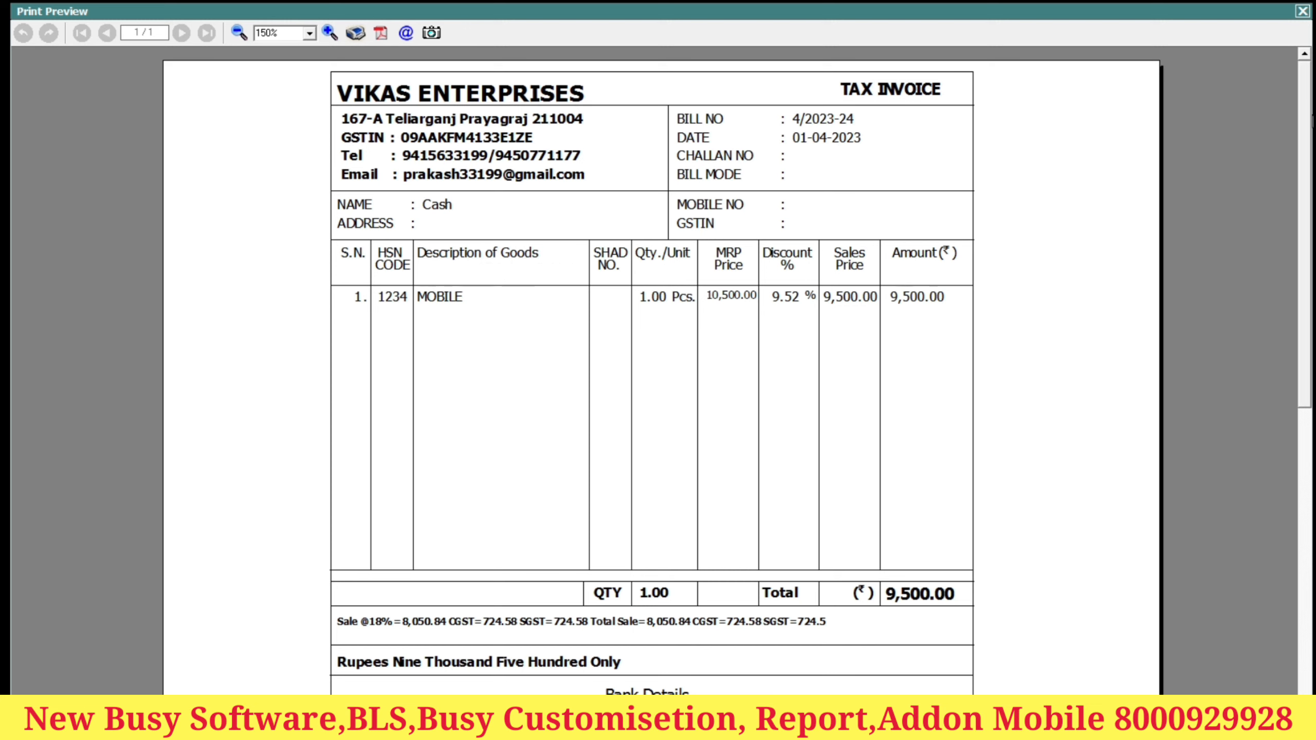
pyautogui.moveTo(1307, 129); pyautogui.dragTo(1309, 310)
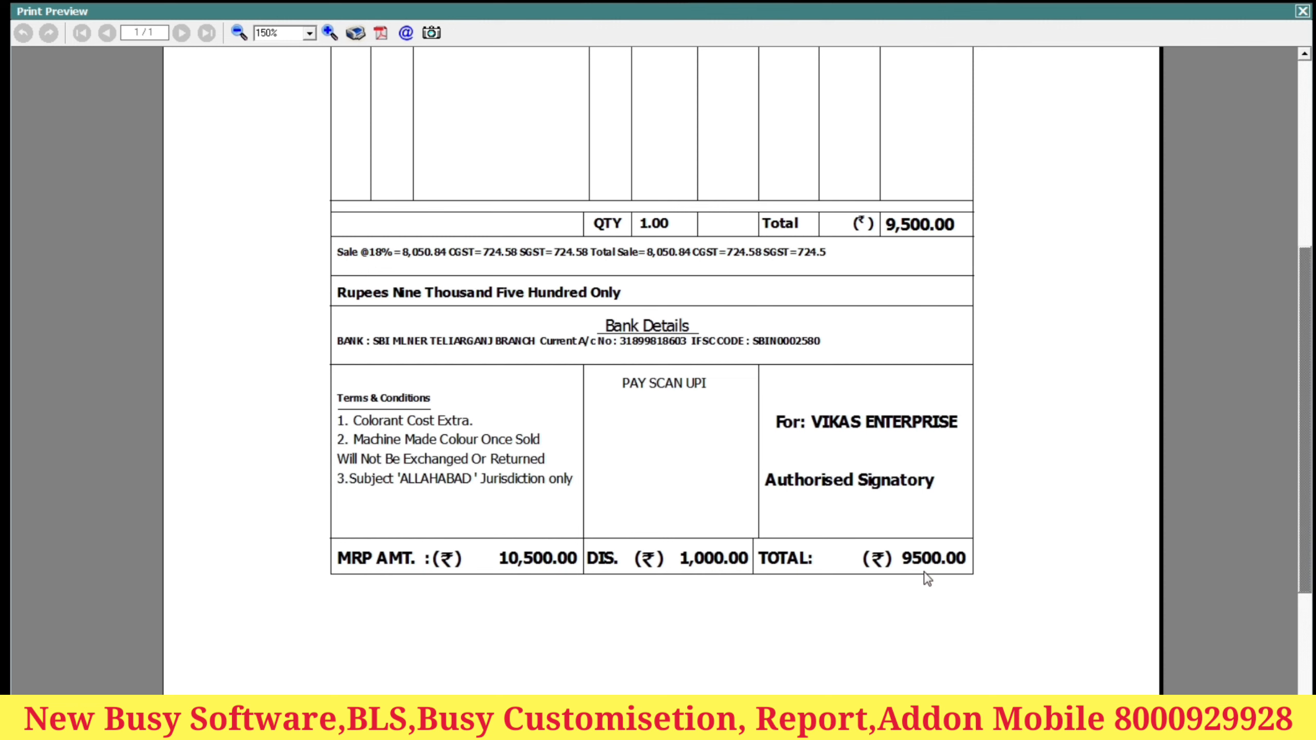
pyautogui.scroll(2, 1294, 440)
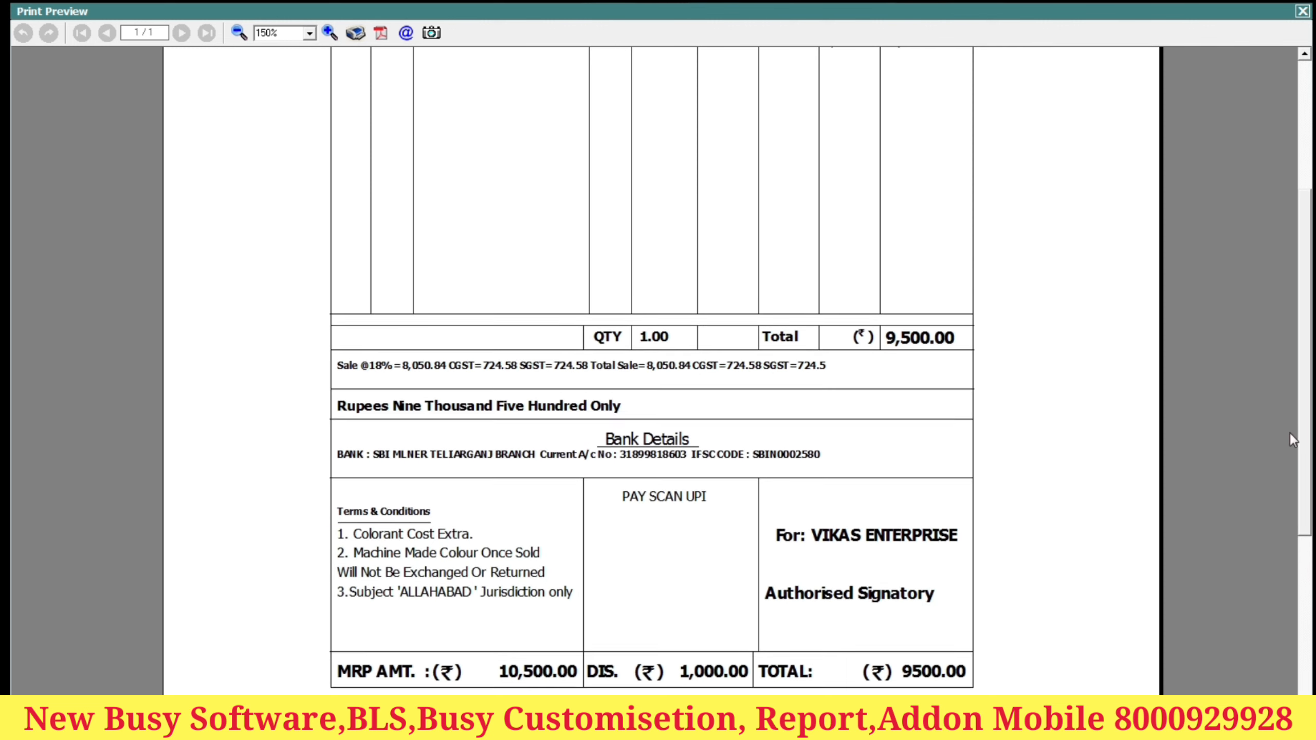
pyautogui.scroll(4, 1293, 435)
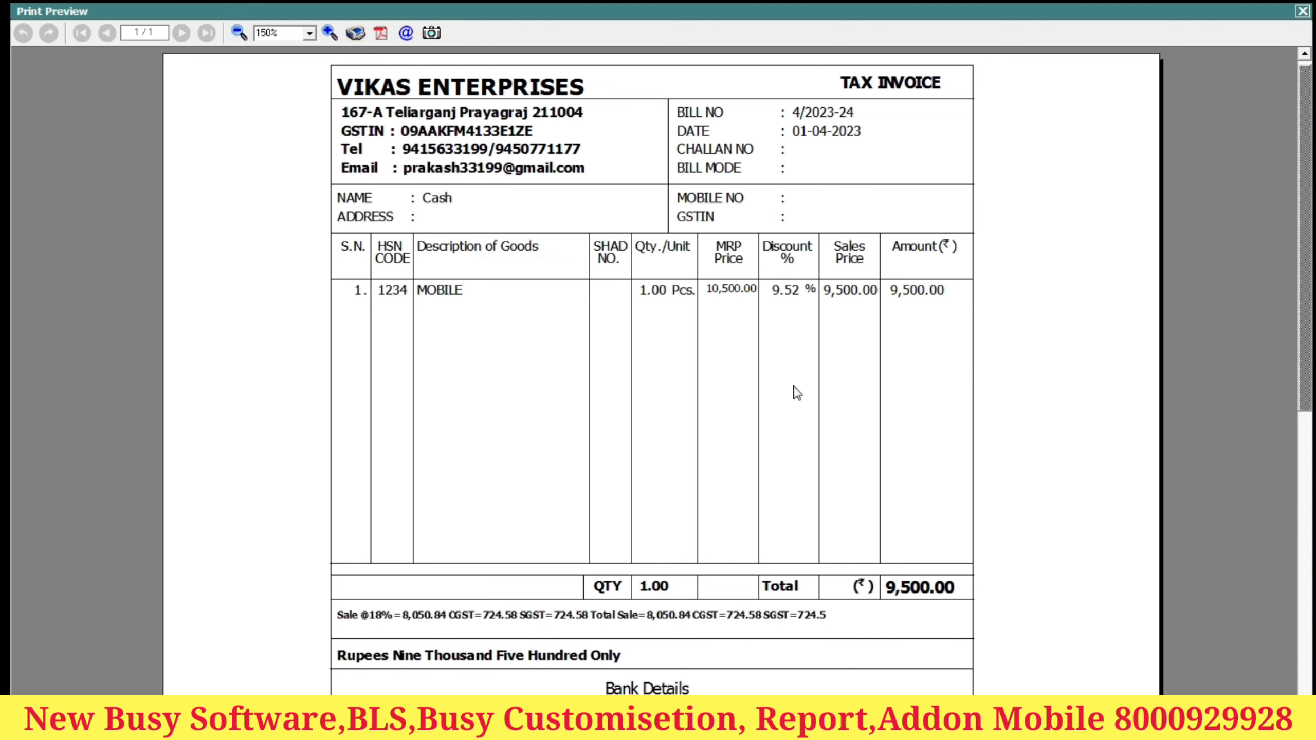
pyautogui.click(1302, 11)
# Step: From the voucher's empty second item row, start a new item master named ASIAN PAINTS 1 KG in the General group
pyautogui.press('Return')
pyautogui.press('Return')
pyautogui.press('Return')
pyautogui.press('Return')
pyautogui.press('Return')
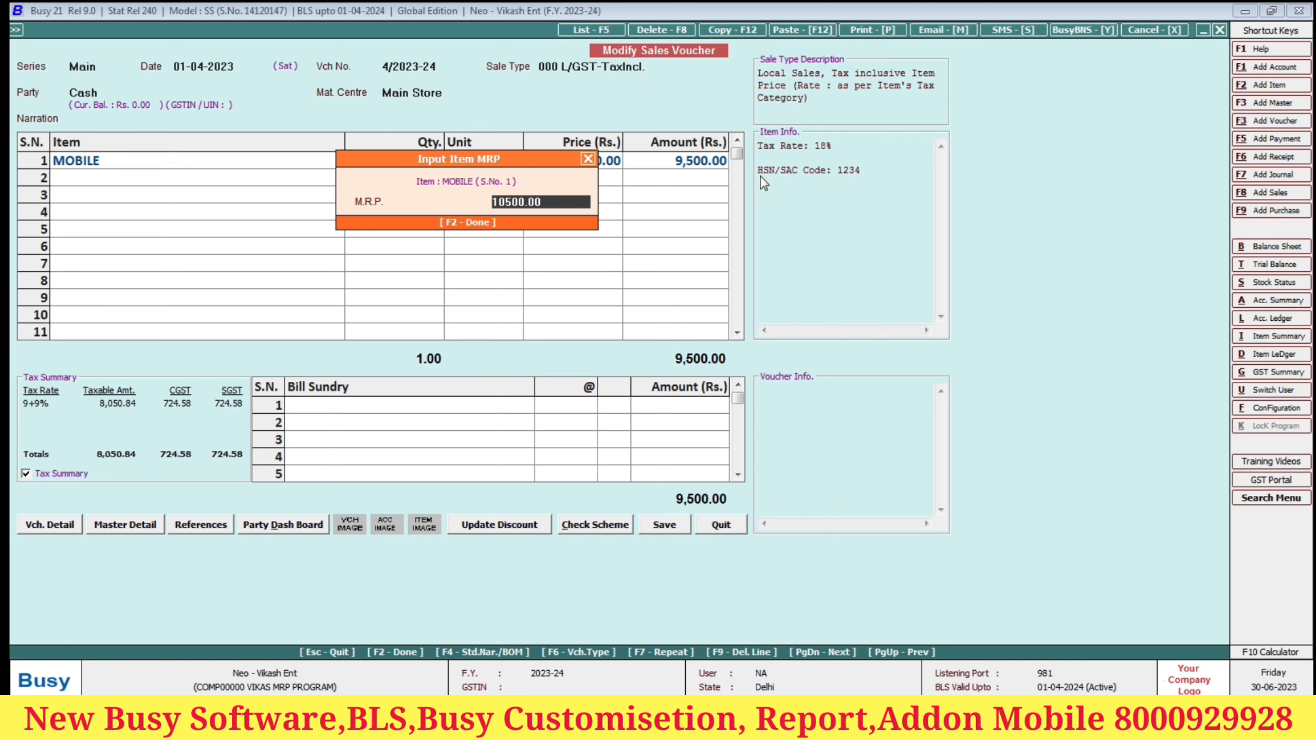
pyautogui.press('Return')
pyautogui.press('Return')
pyautogui.press('Return')
pyautogui.press('Return')
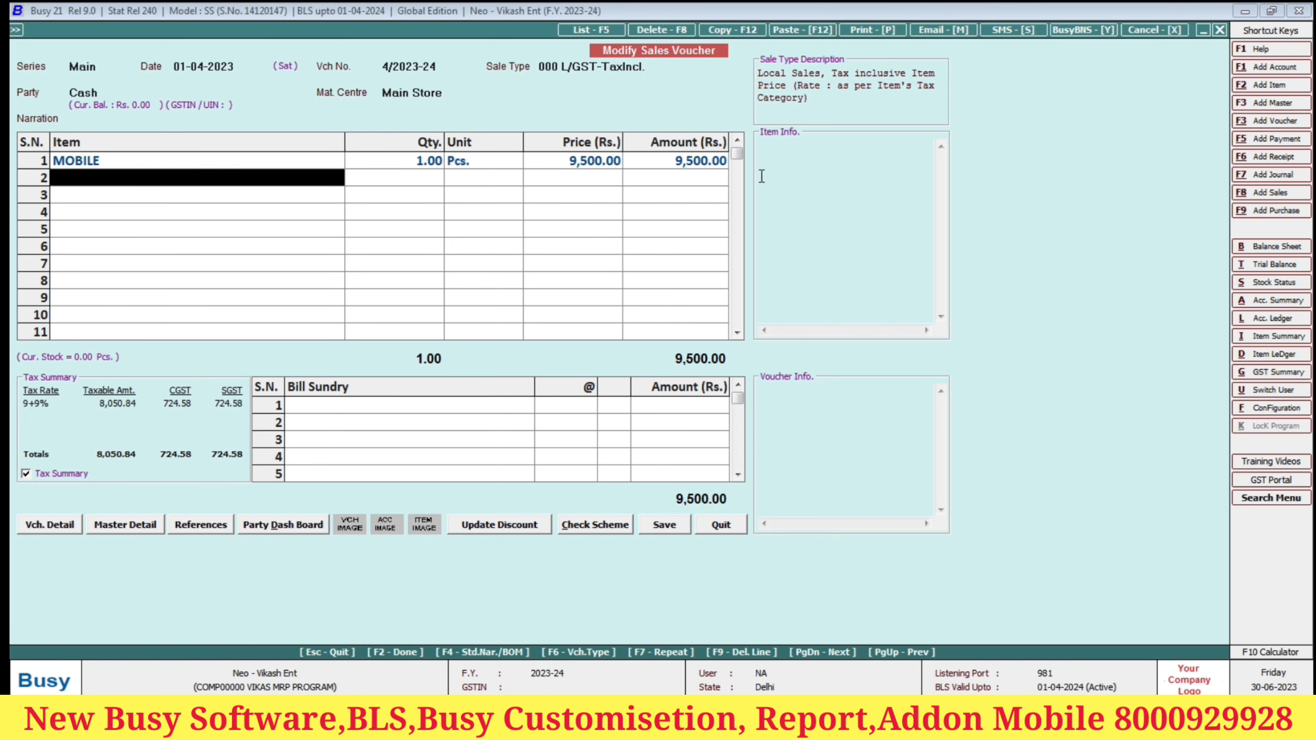
pyautogui.hotkey('alt', 'F2')
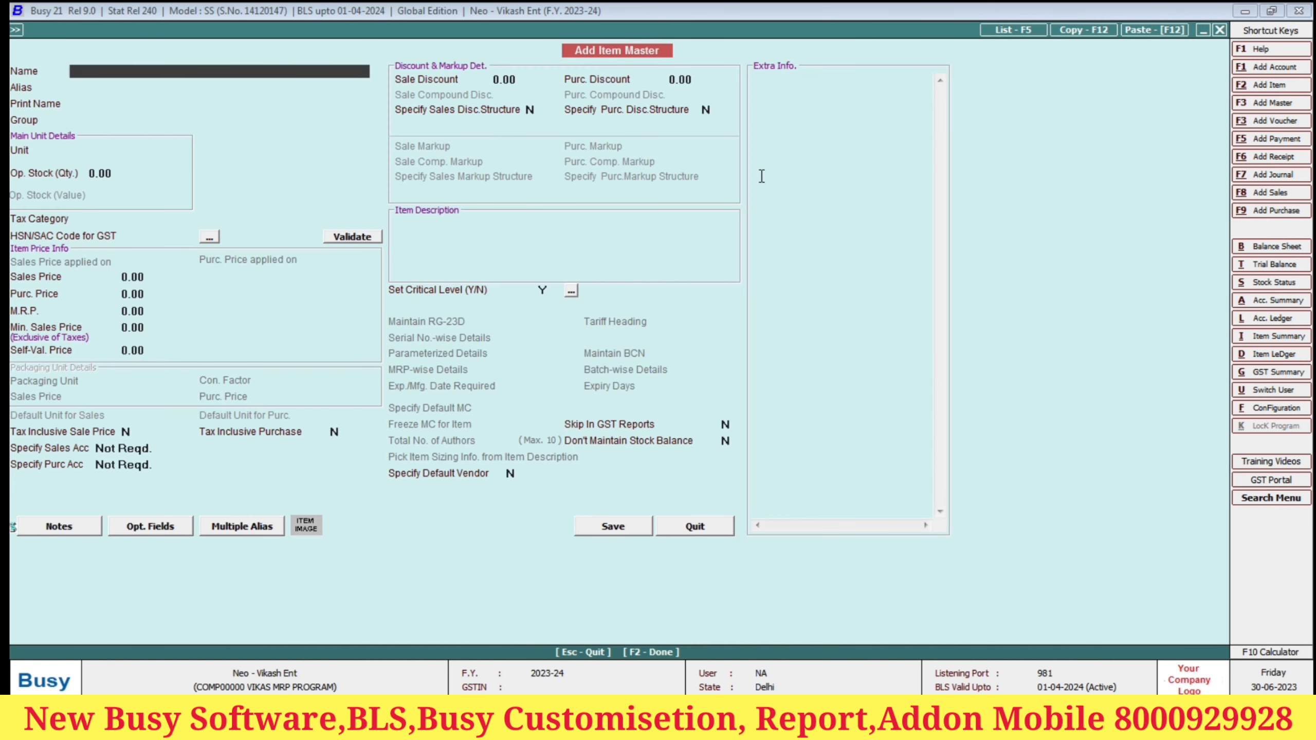
pyautogui.write('ASIAN PAINTS 1 KG')
pyautogui.press('Return')
pyautogui.press('Return')
pyautogui.press('Return')
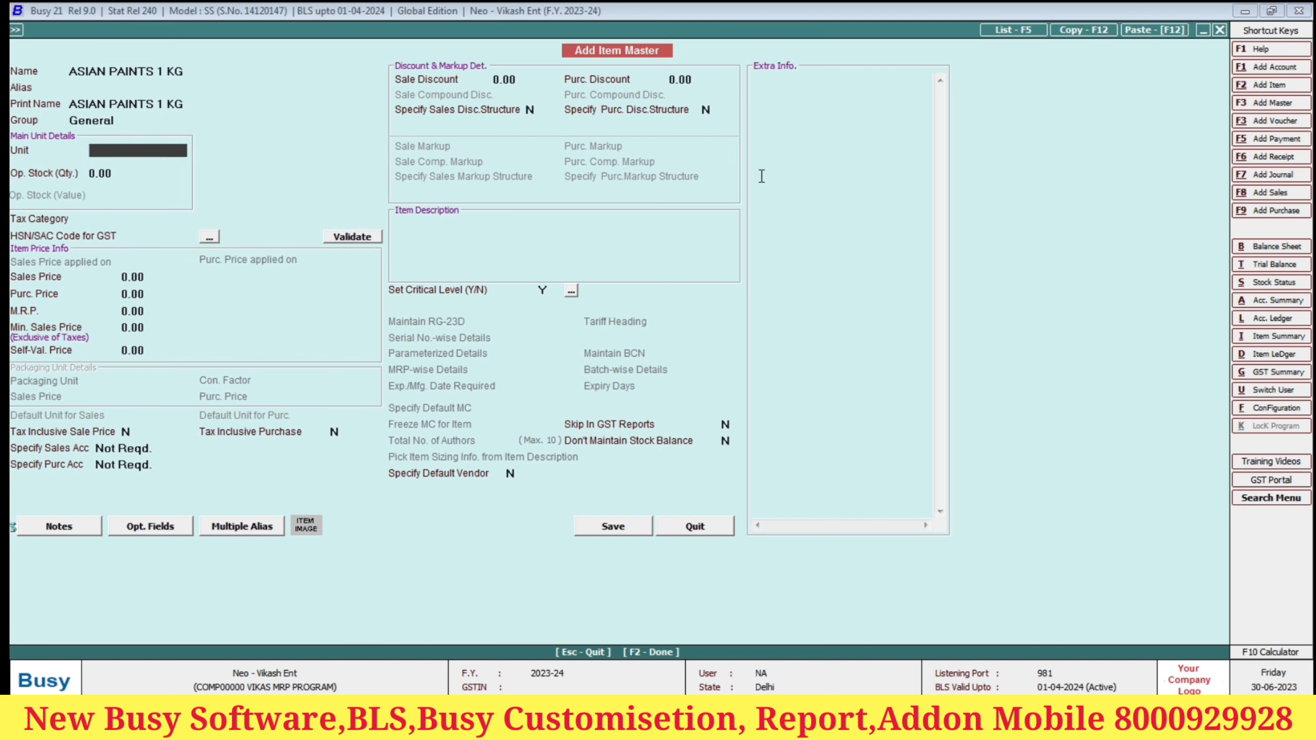
# Step: Set the new item's unit to Kgs., its tax category to GST 18% and its HSN/SAC code to 1234
pyautogui.write('k')
pyautogui.press('Return')
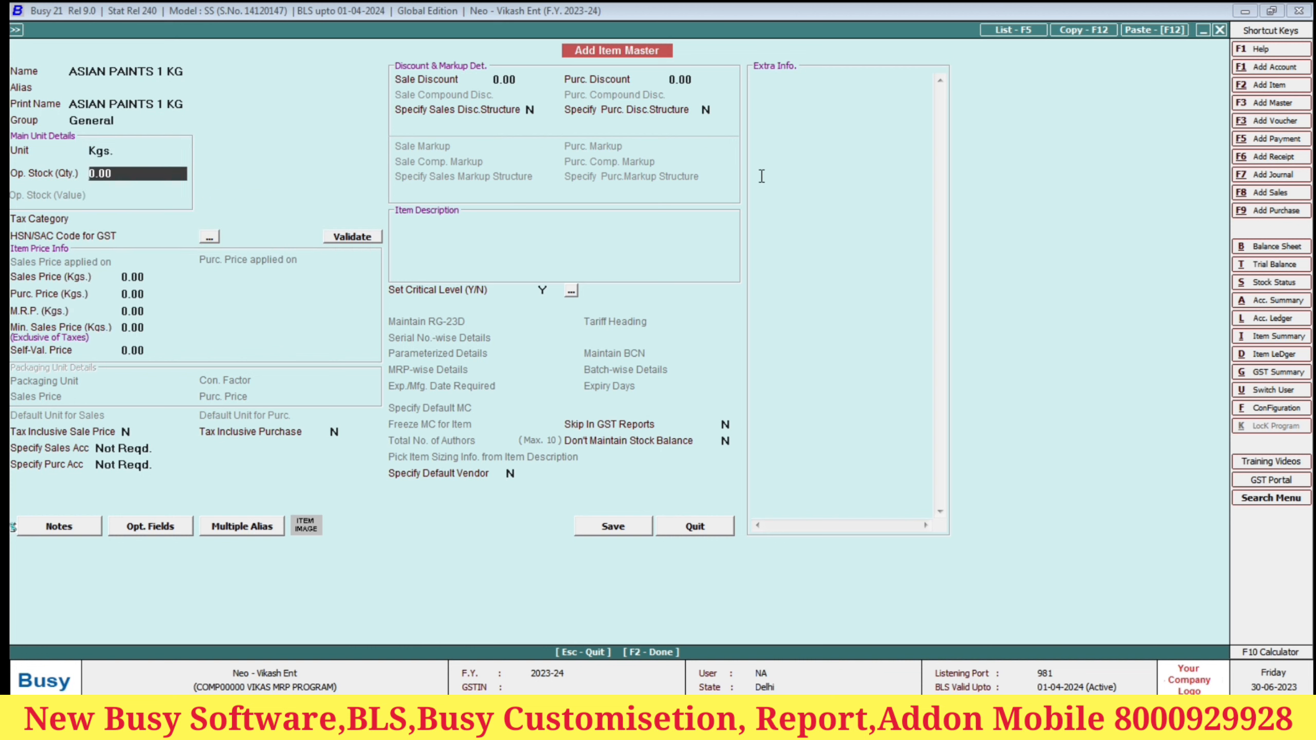
pyautogui.press('Return')
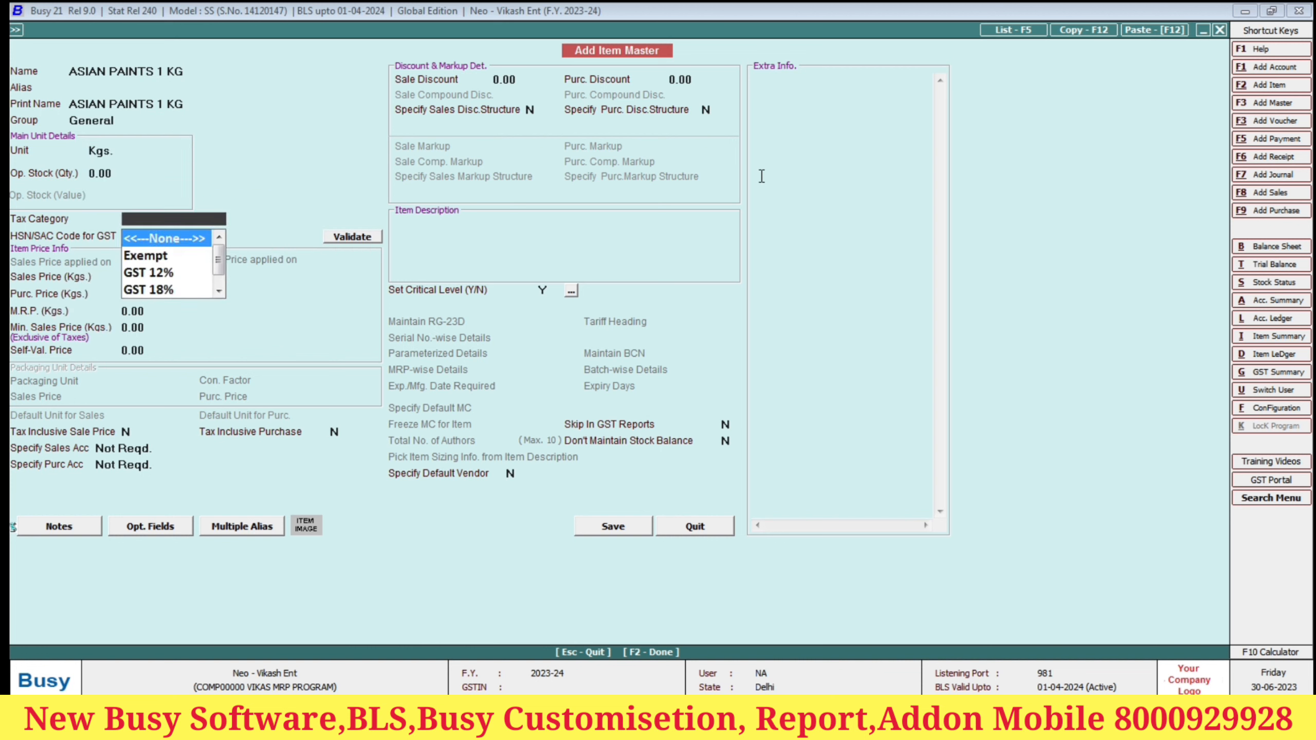
pyautogui.write('18')
pyautogui.press('Return')
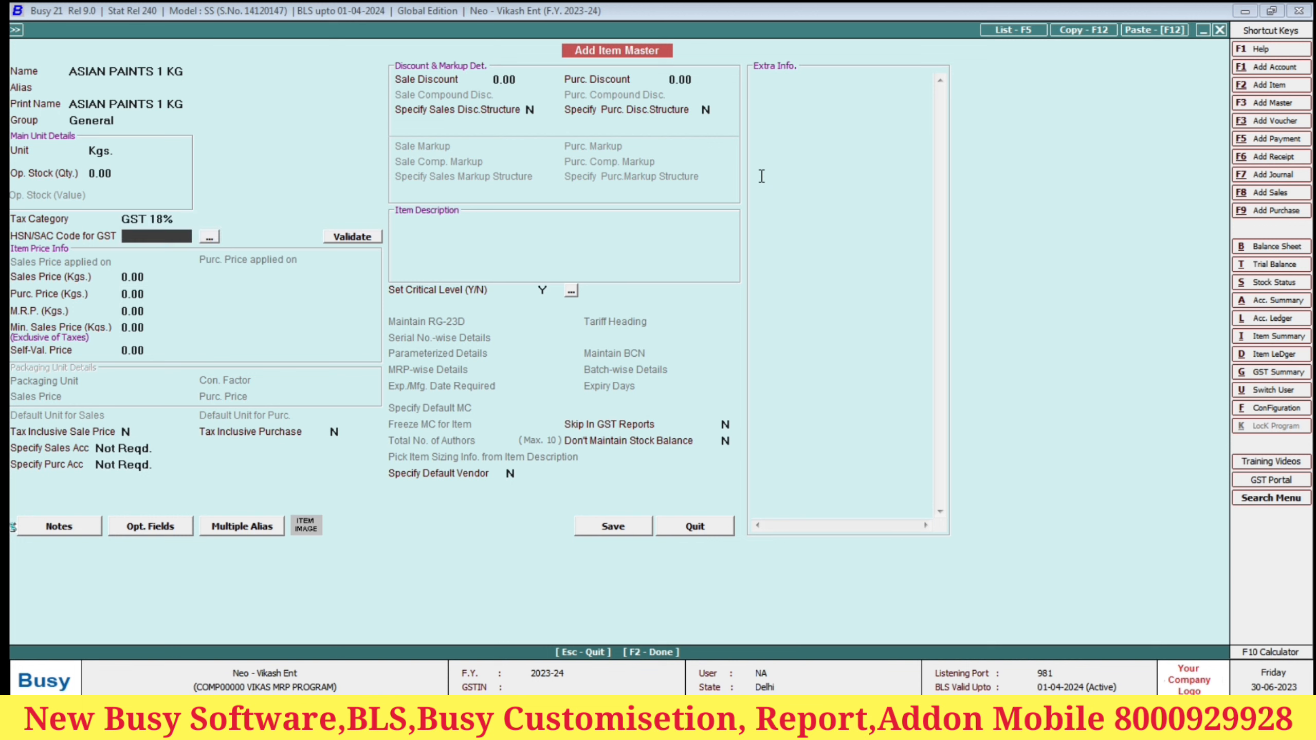
pyautogui.write('1234')
pyautogui.press('Return')
# Step: Set the item's M.R.P. to 1200, save the item master and put the item on the voucher's second line
pyautogui.press('Return')
pyautogui.press('Return')
pyautogui.press('Return')
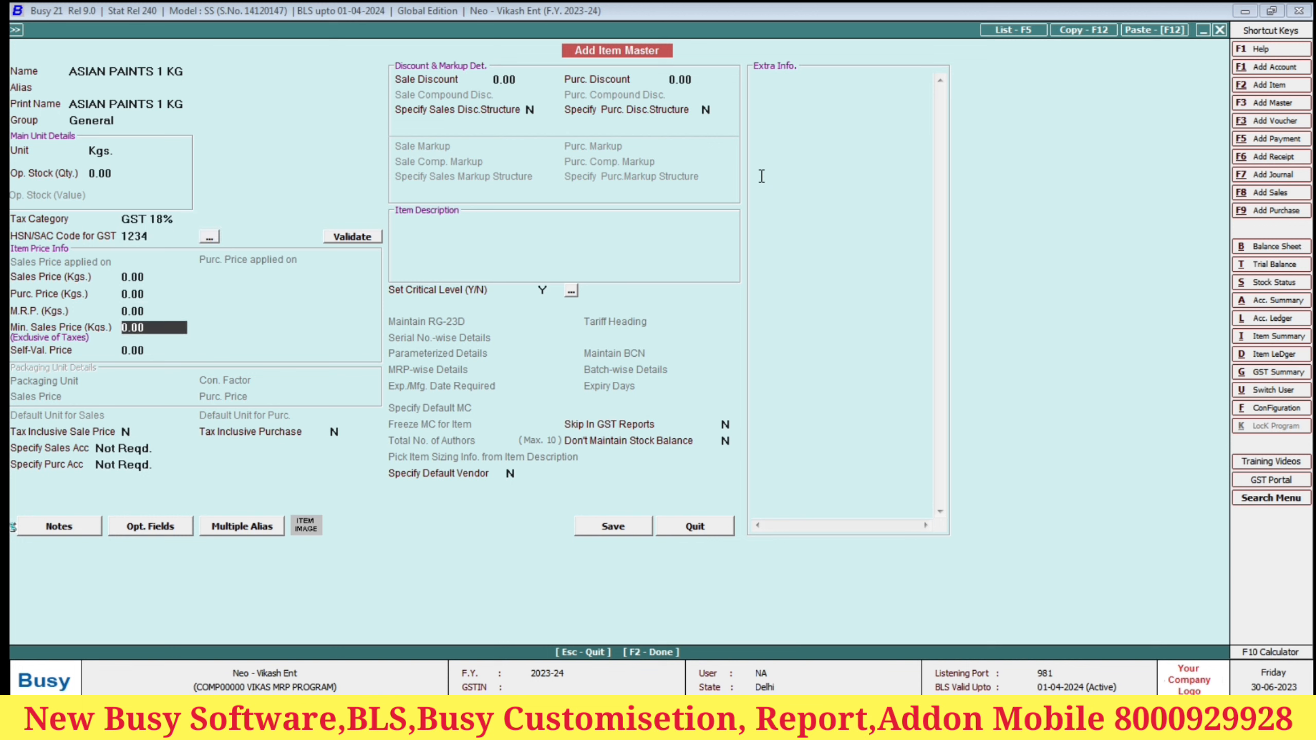
pyautogui.press('Up')
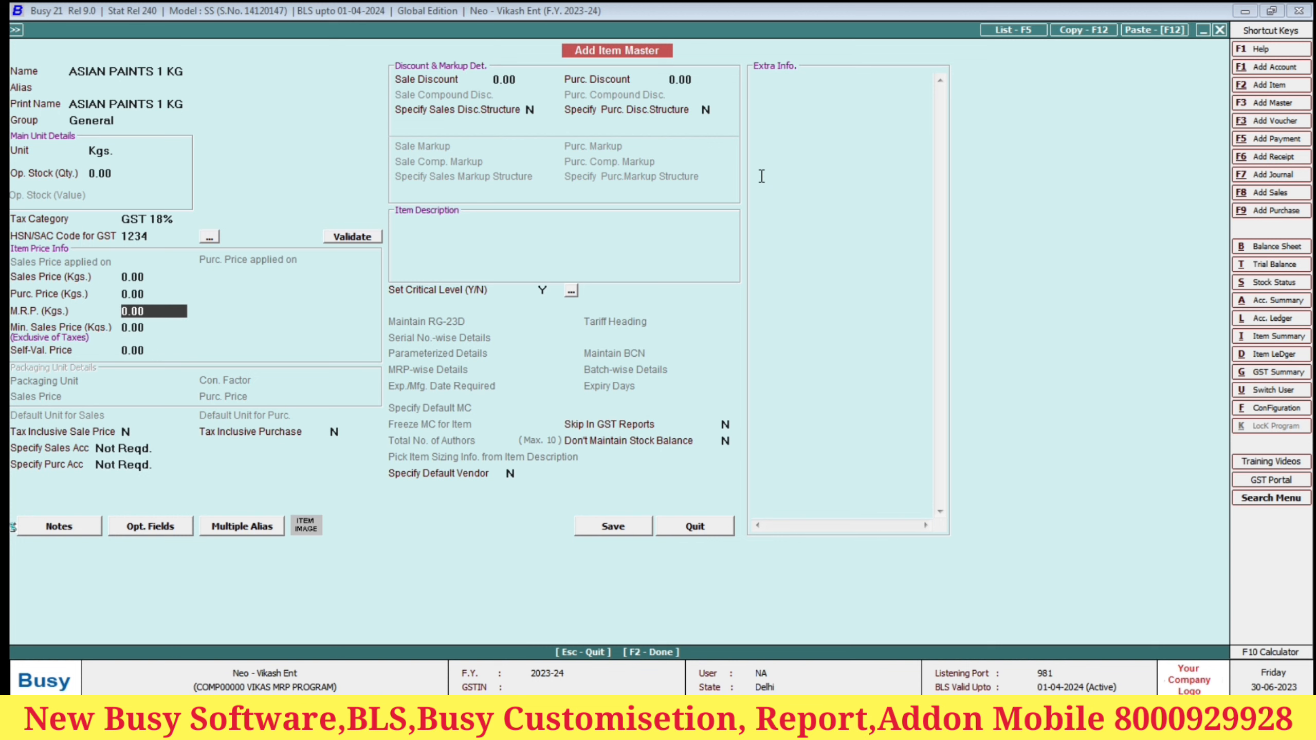
pyautogui.write('1200')
pyautogui.press('Return')
pyautogui.press('Return')
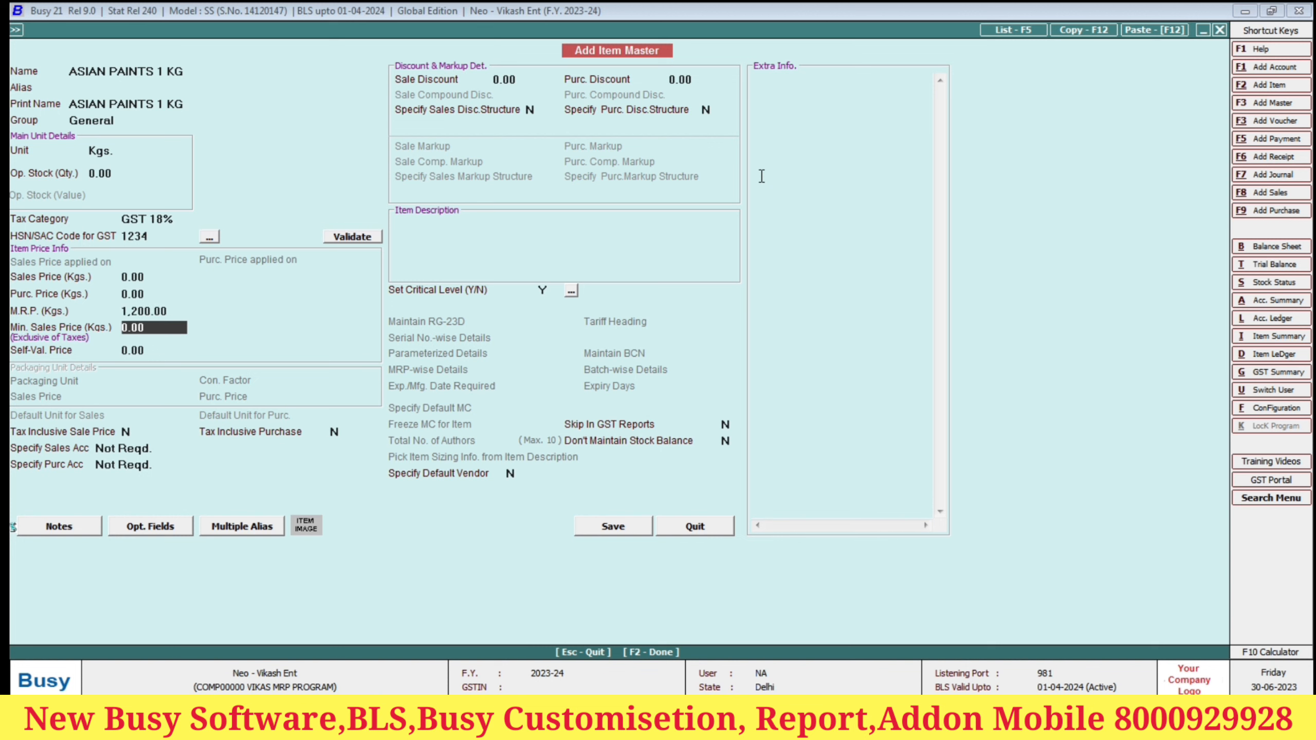
pyautogui.press('Return')
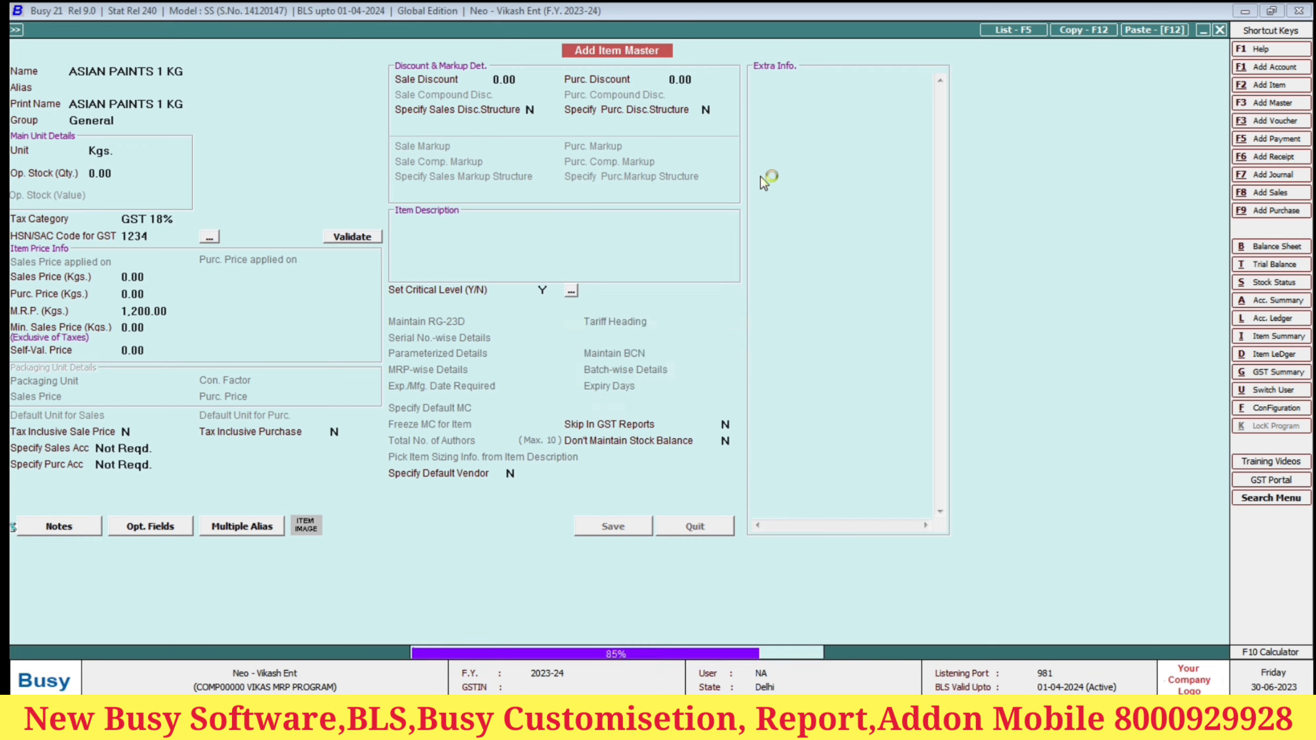
pyautogui.press('Return')
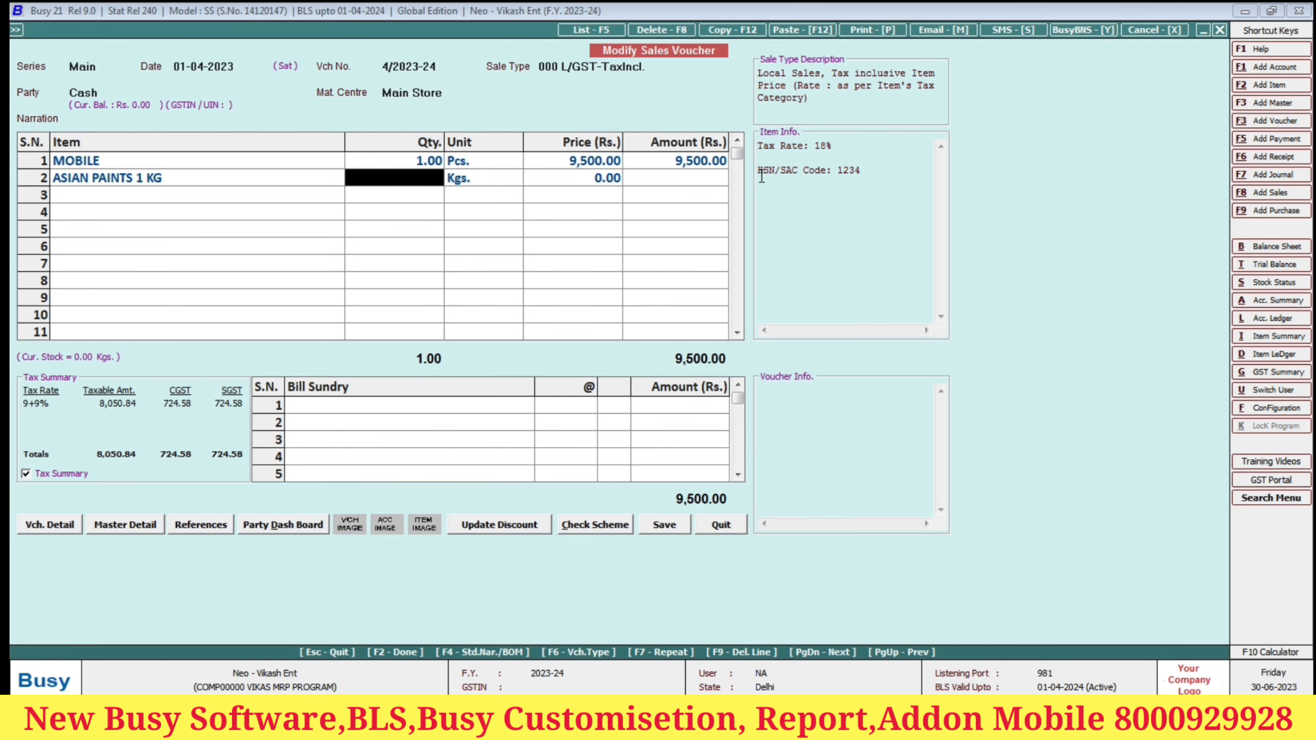
# Step: Delete the MOBILE line from the sales voucher
pyautogui.press('Up')
pyautogui.hotkey('shift', 'Tab')
pyautogui.press('F9')
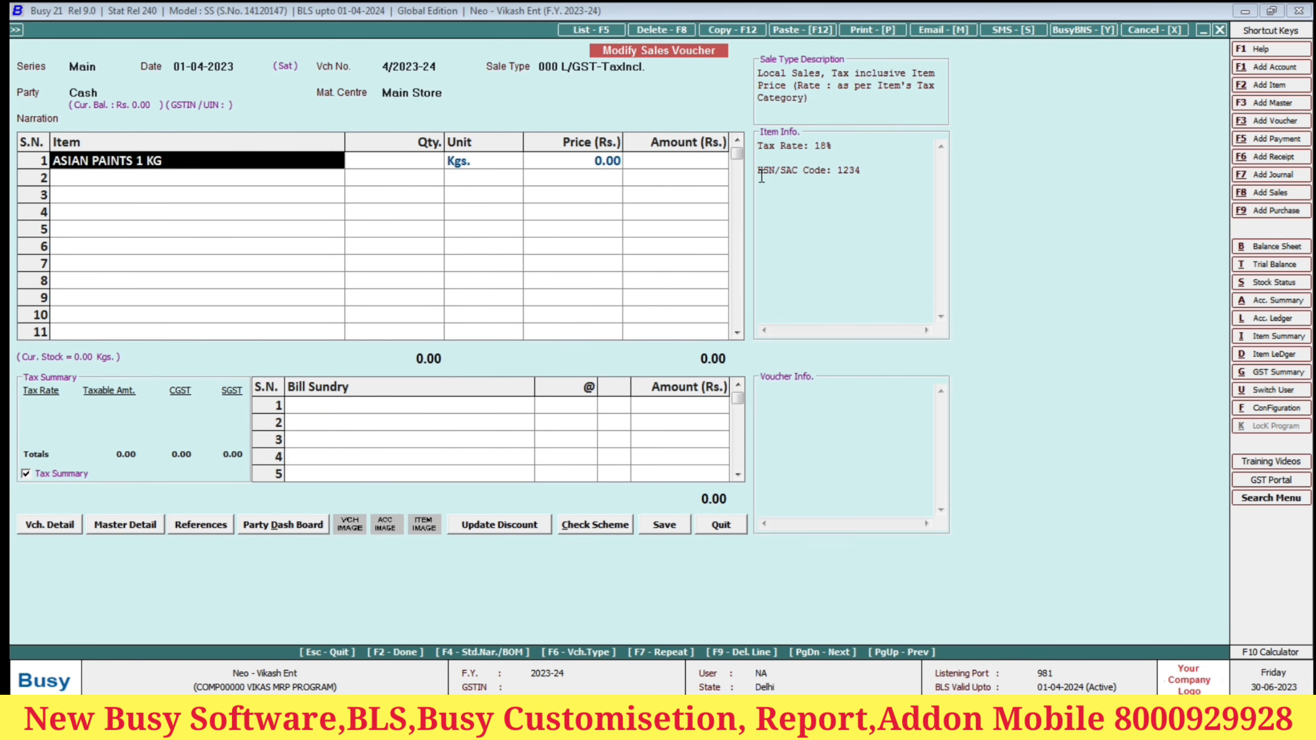
# Step: Bill 1 Kgs. of ASIAN PAINTS 1 KG at a price of 850 without discount and accept its tax information
pyautogui.press('Return')
pyautogui.press('Return')
pyautogui.write('1')
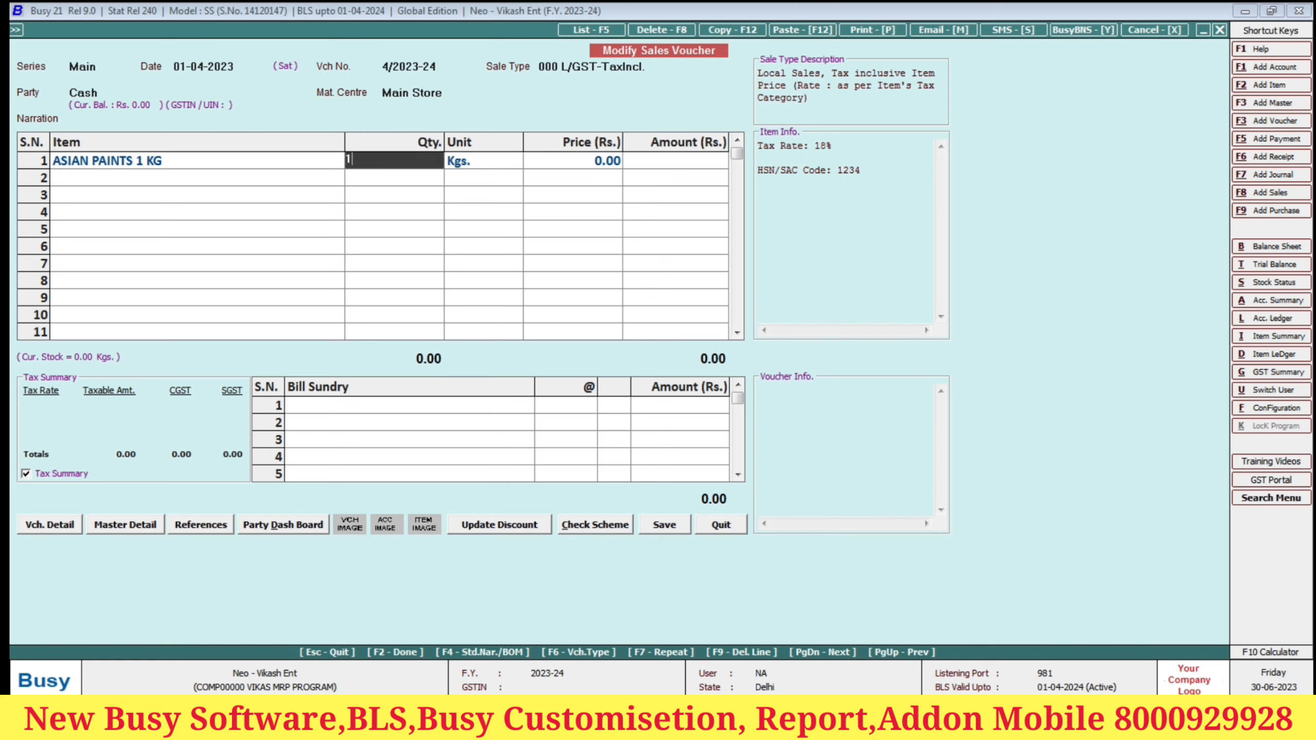
pyautogui.press('Return')
pyautogui.press('Return')
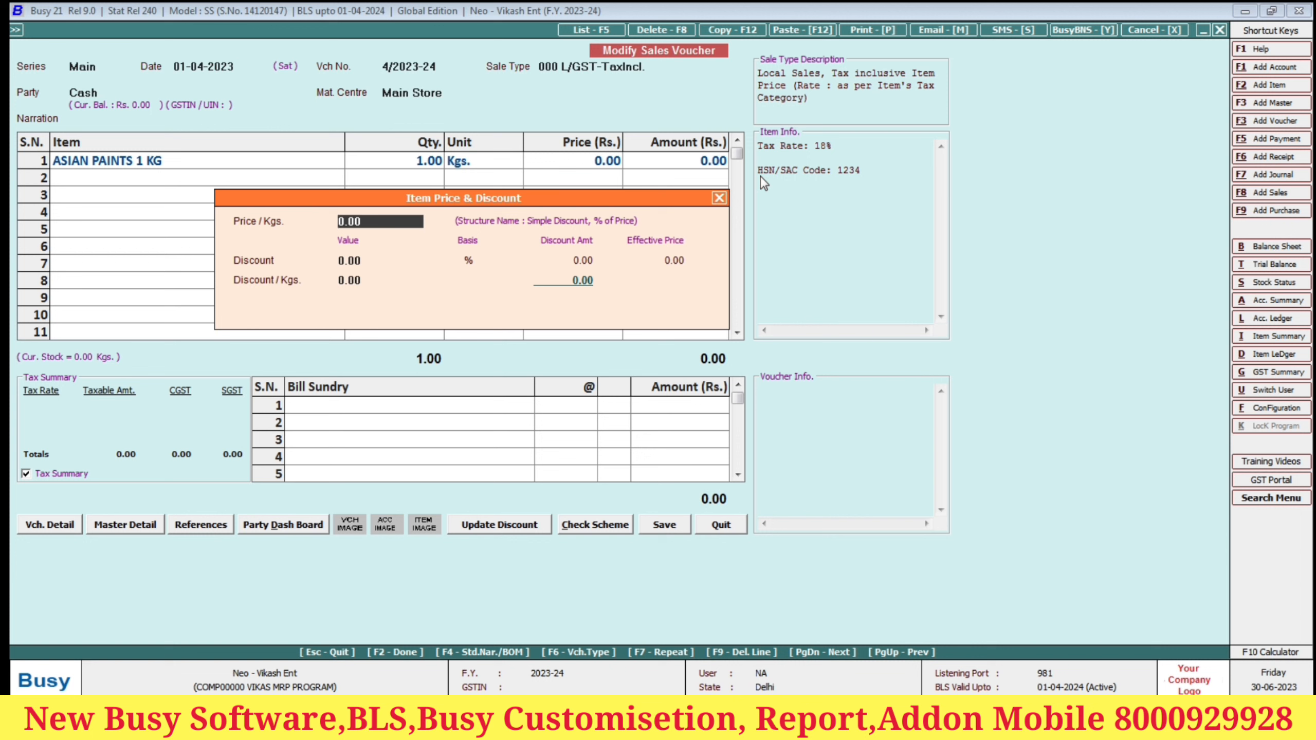
pyautogui.write('850')
pyautogui.press('Return')
pyautogui.press('Return')
pyautogui.press('Return')
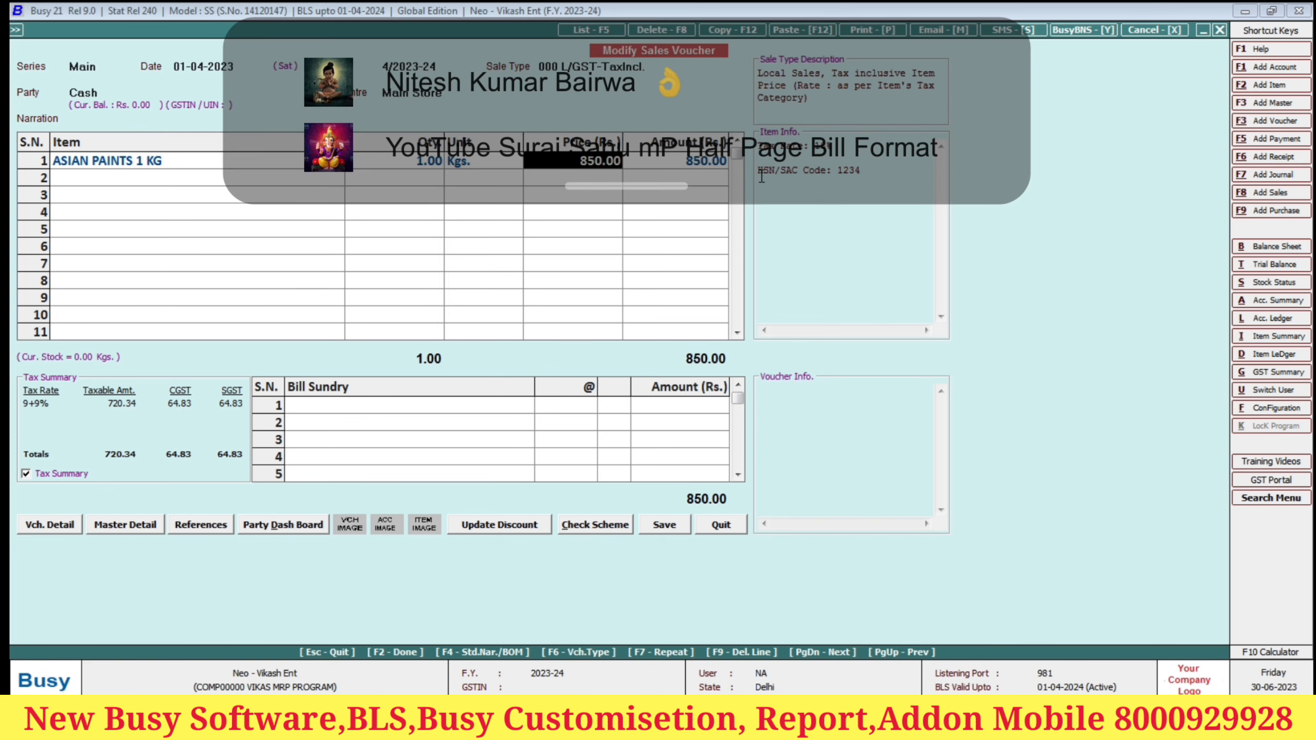
pyautogui.press('Return')
pyautogui.press('Return')
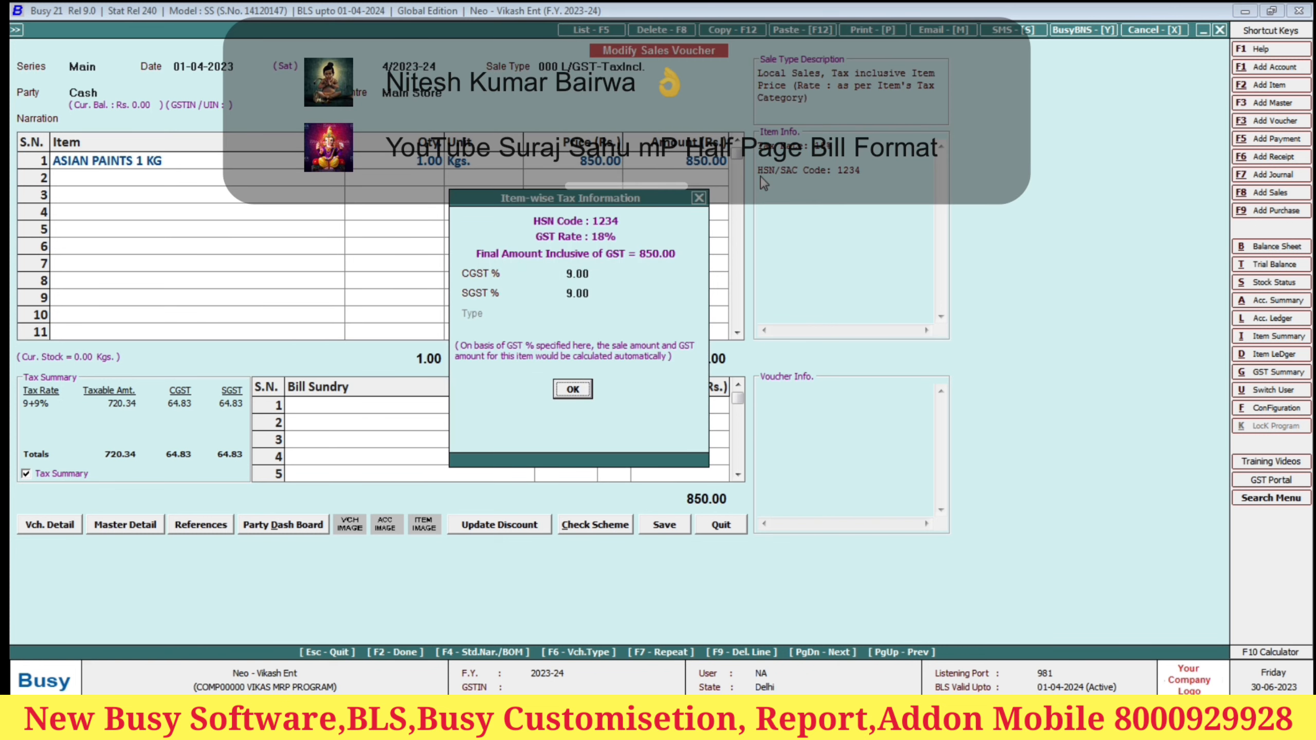
pyautogui.press('Return')
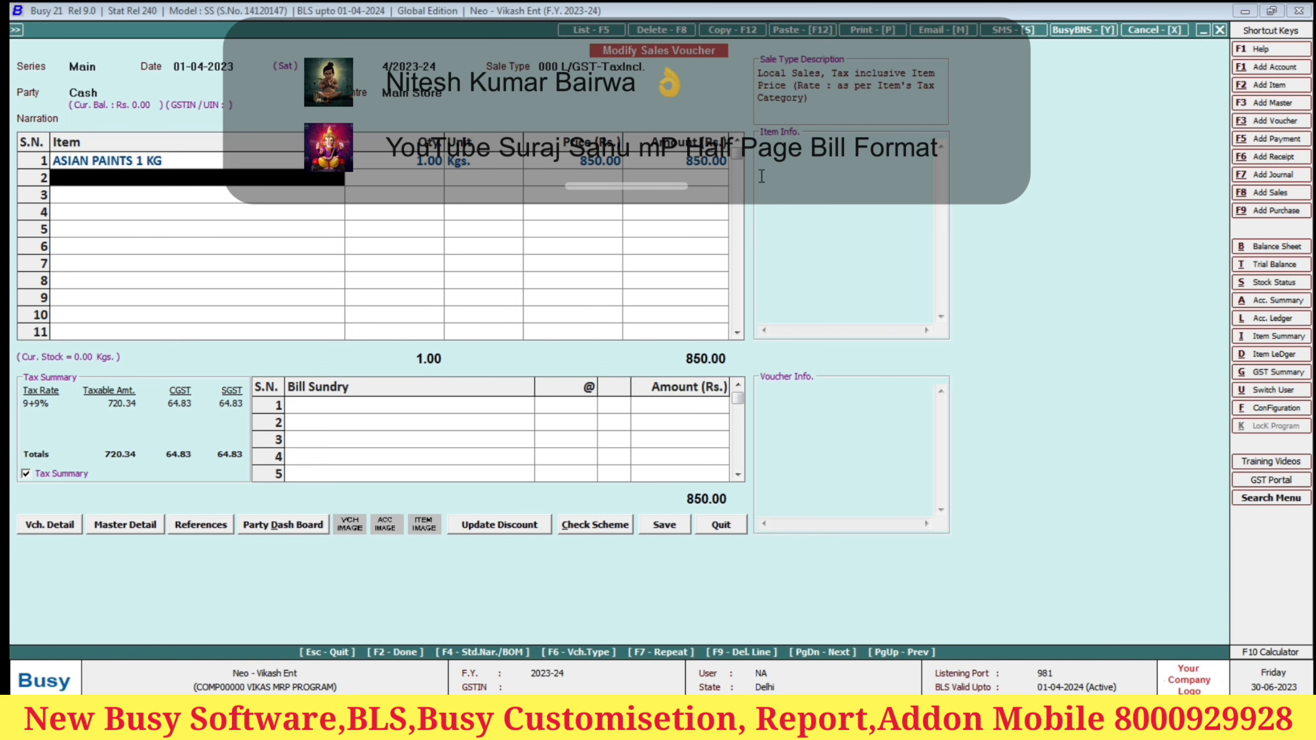
# Step: Finish the item list without any bill sundry, save the modified voucher and proceed to its invoice printing
pyautogui.press('Return')
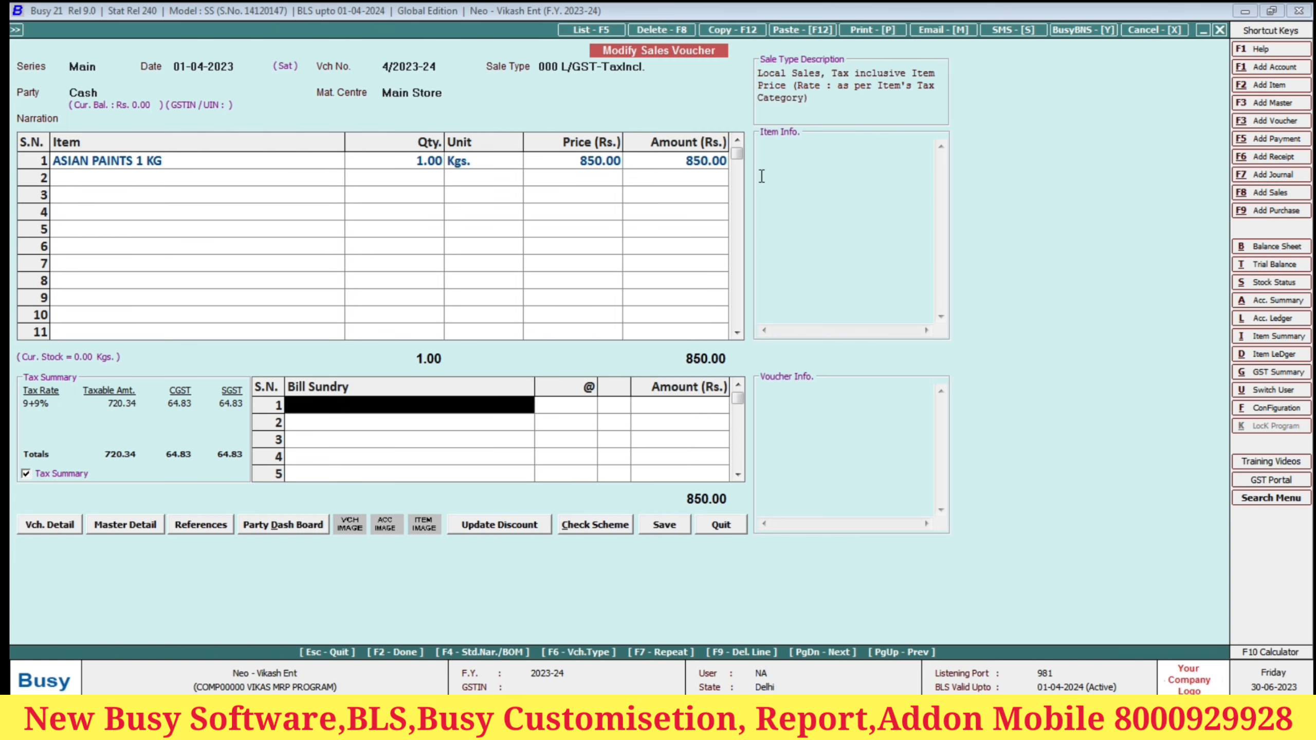
pyautogui.press('Return')
pyautogui.press('Return')
pyautogui.press('Return')
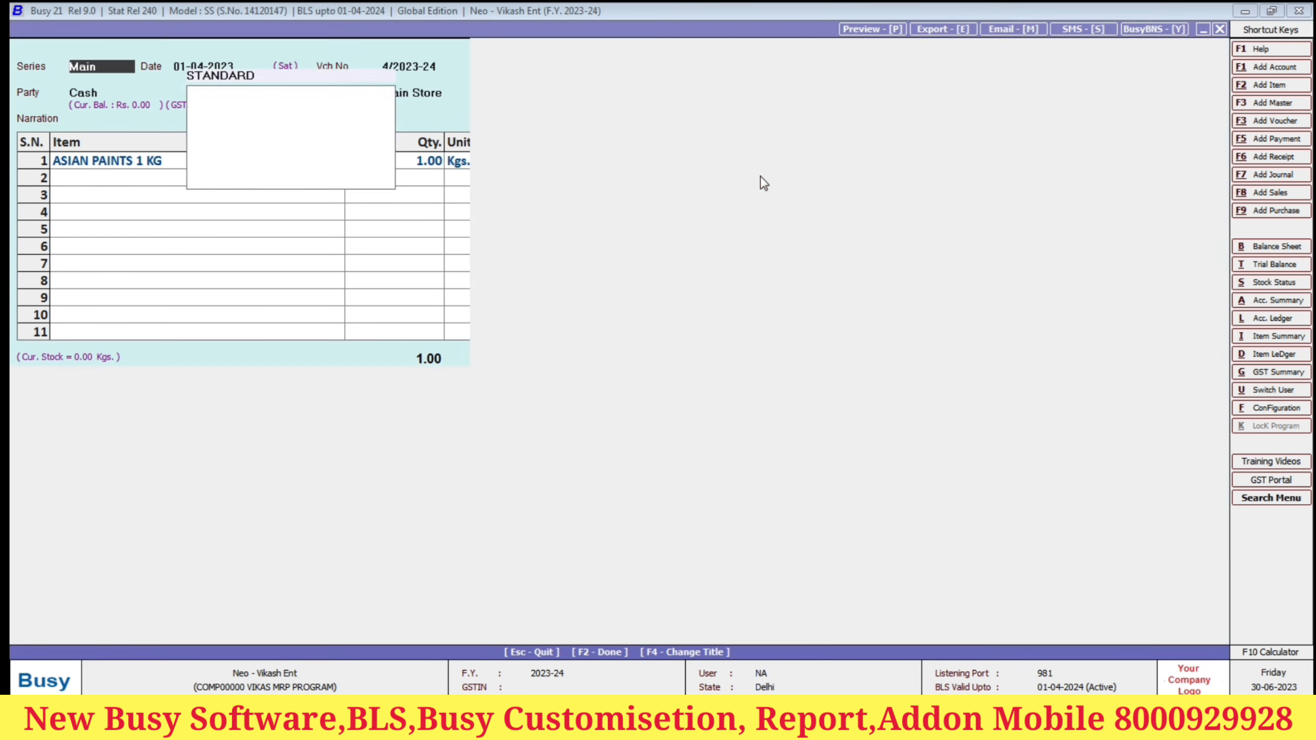
# Step: Choose the "vikas enterpries" invoice format with one copy and preview the invoice
pyautogui.press('Down')
pyautogui.press('Down')
pyautogui.press('Down')
pyautogui.press('Down')
pyautogui.press('Return')
pyautogui.press('Return')
pyautogui.press('Return')
pyautogui.press('Right')
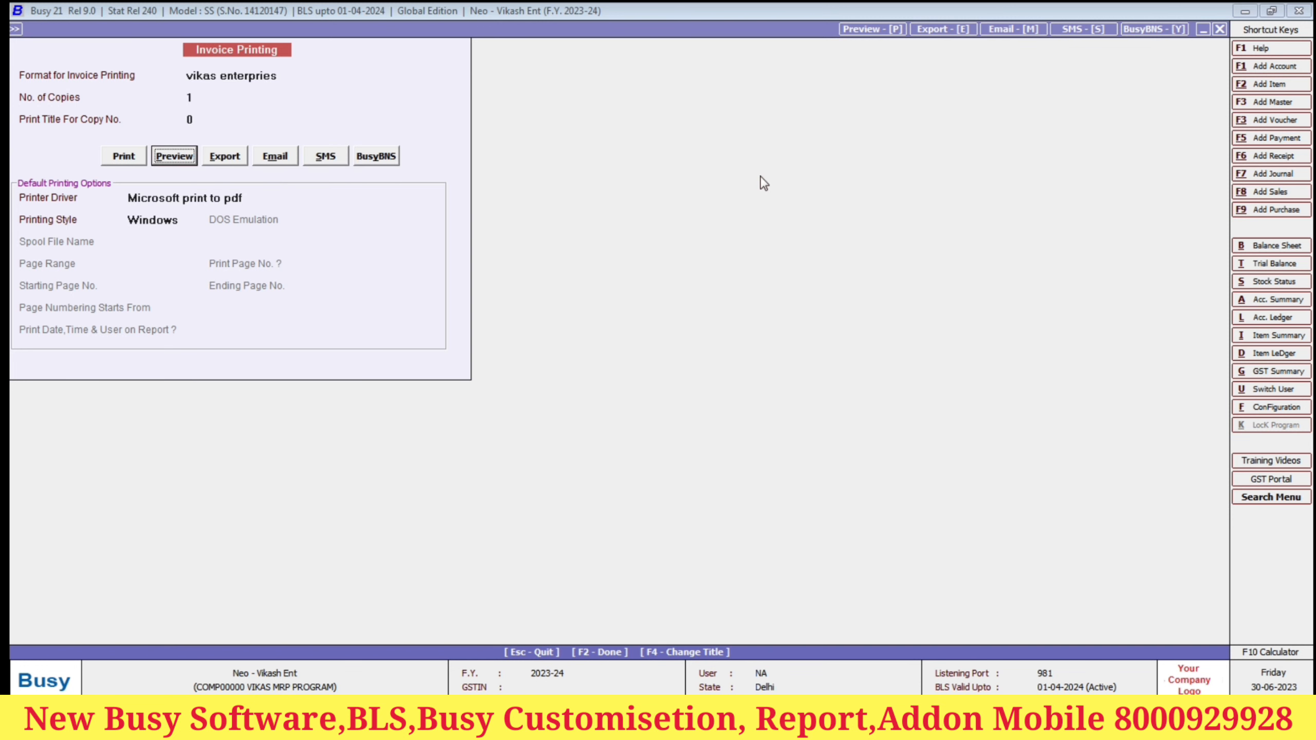
pyautogui.press('Return')
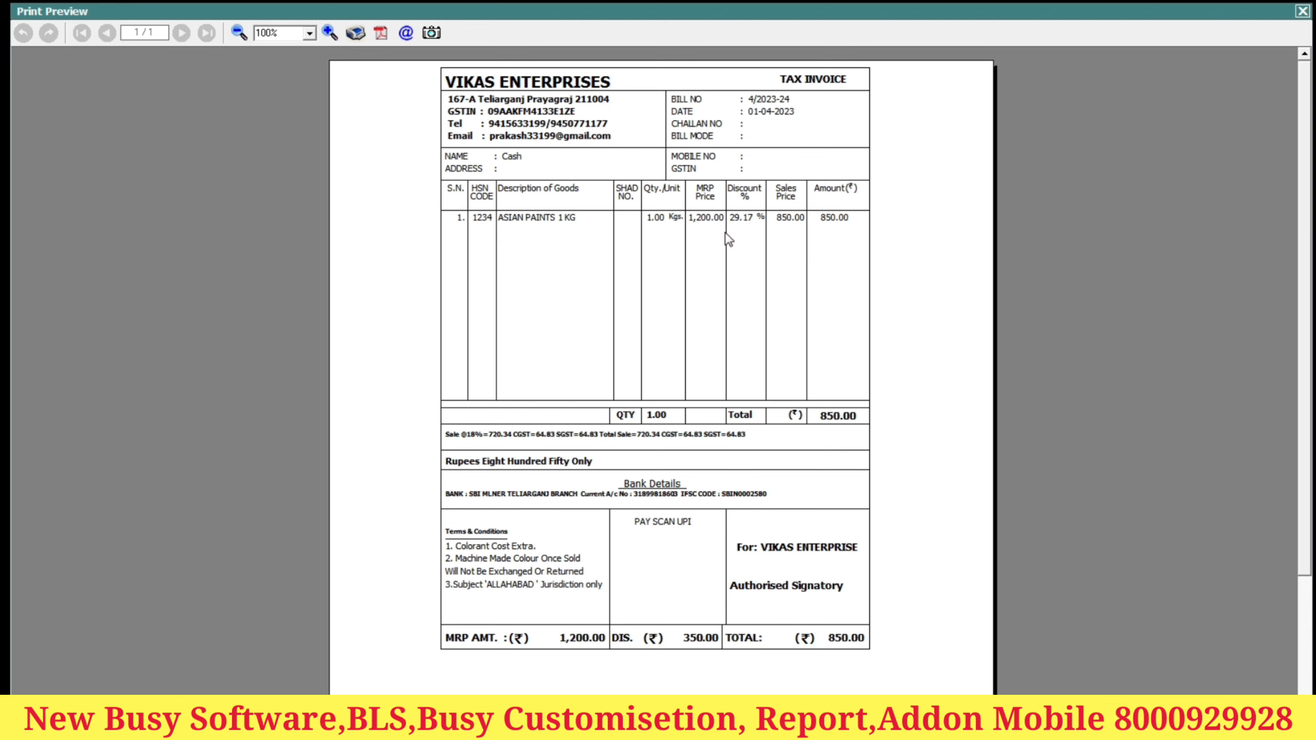
# Step: Examine the ASIAN PAINTS invoice's MRP, discount percentage, sales price and amount, and the MRP, discount and total in its footer
pyautogui.click(330, 32)
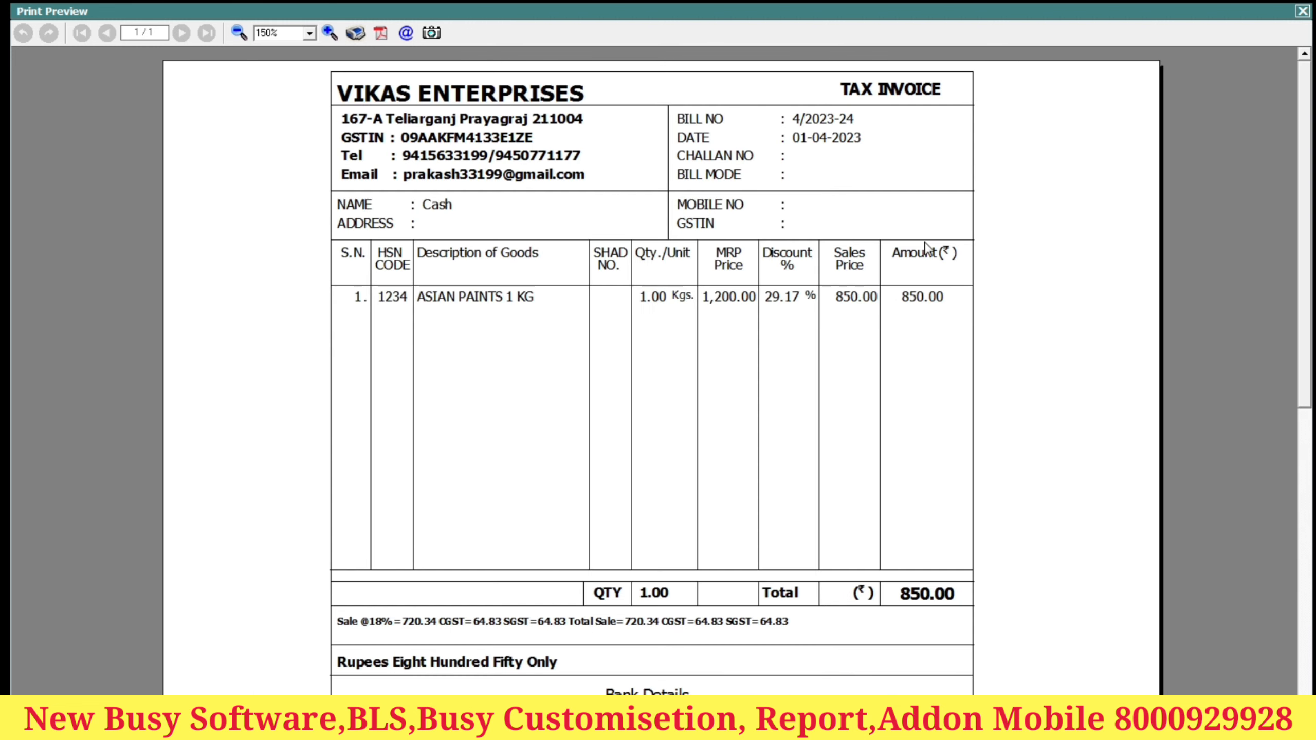
pyautogui.scroll(-3, 1309, 166)
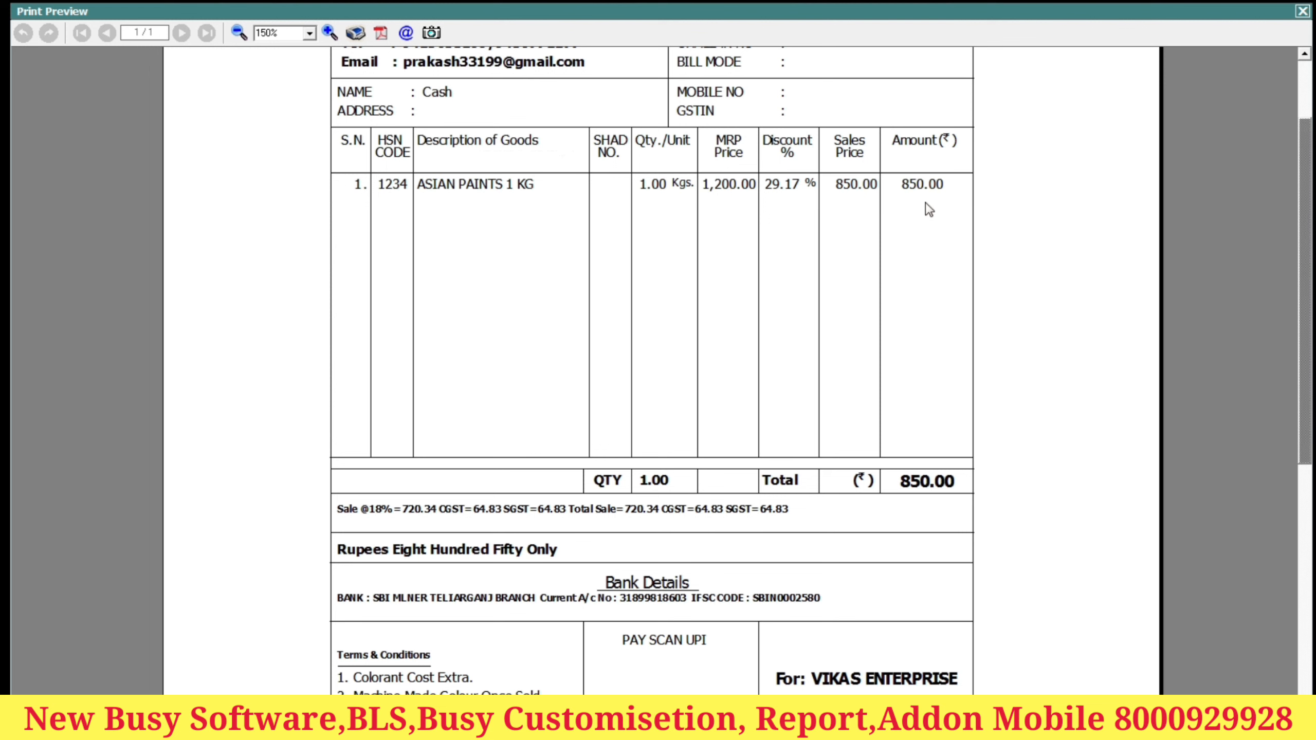
pyautogui.click(329, 33)
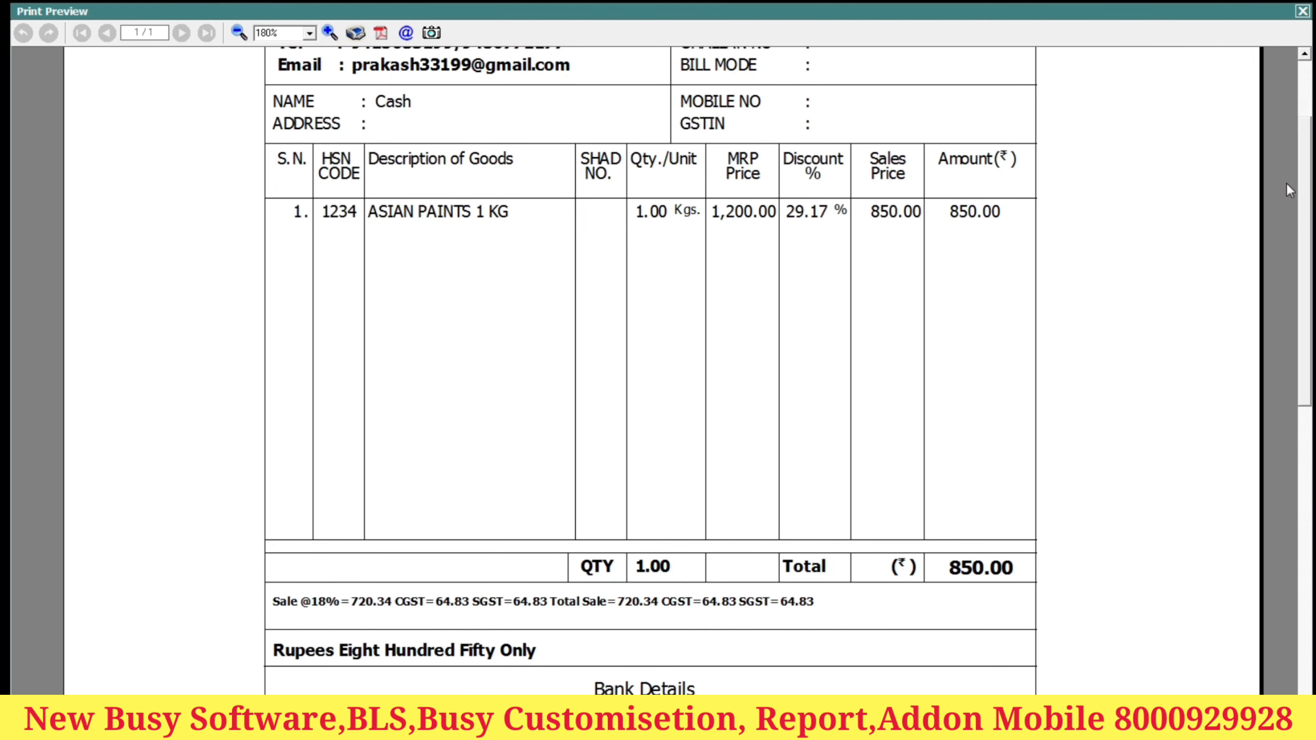
pyautogui.scroll(-2, 1300, 218)
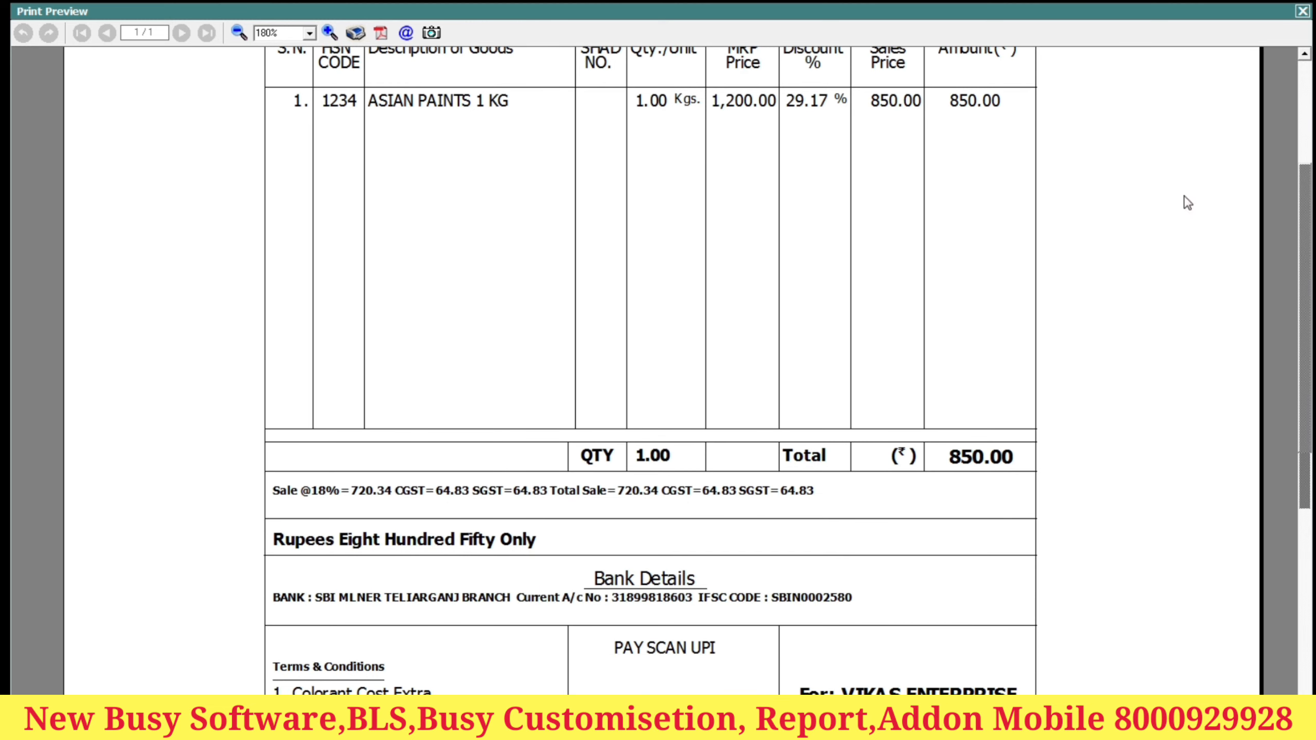
pyautogui.scroll(2, 1305, 228)
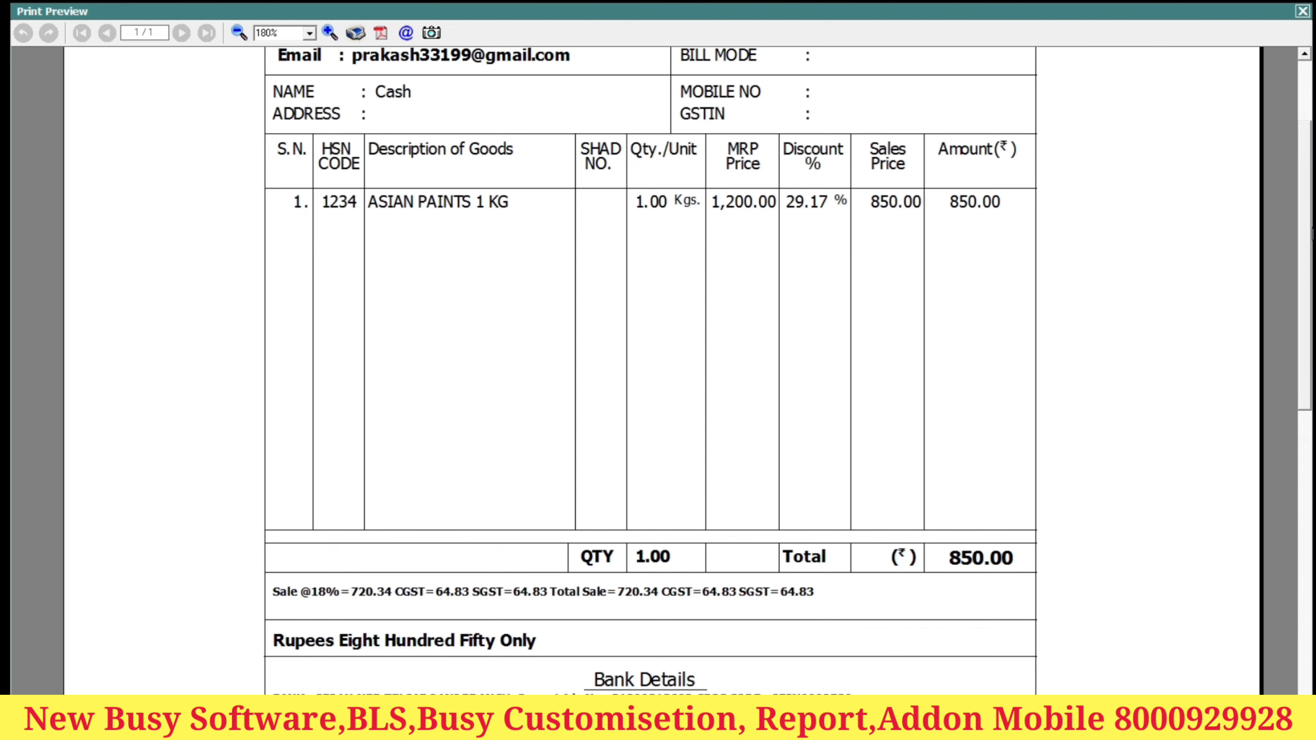
pyautogui.moveTo(1309, 220); pyautogui.dragTo(1300, 376)
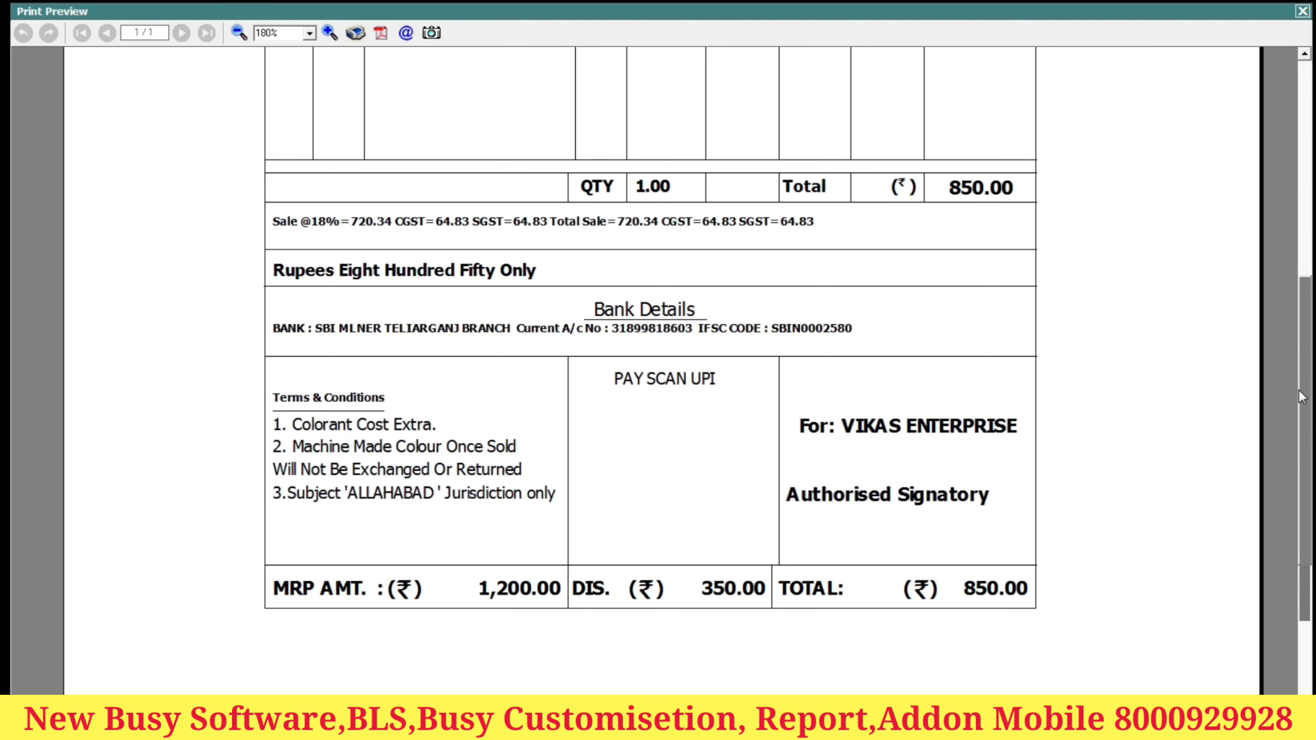
pyautogui.moveTo(1309, 390); pyautogui.dragTo(1310, 168)
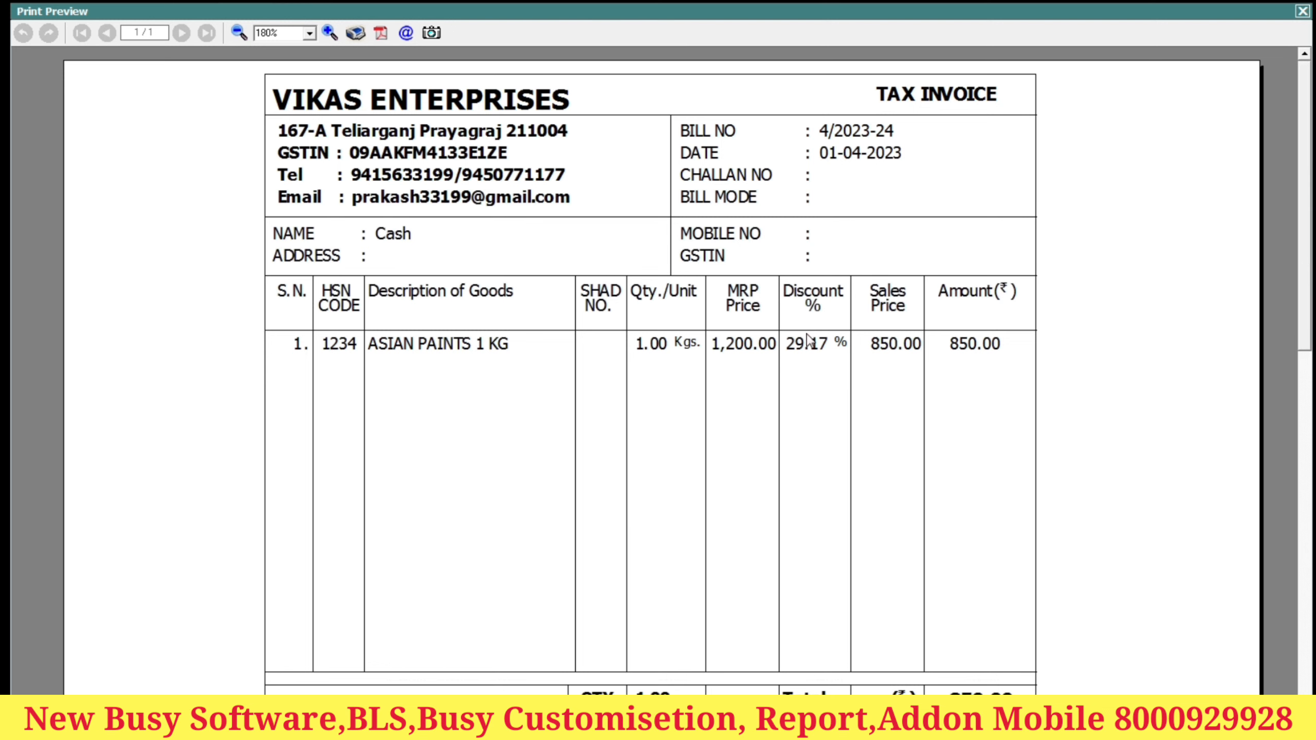
pyautogui.moveTo(1303, 189); pyautogui.dragTo(1303, 249)
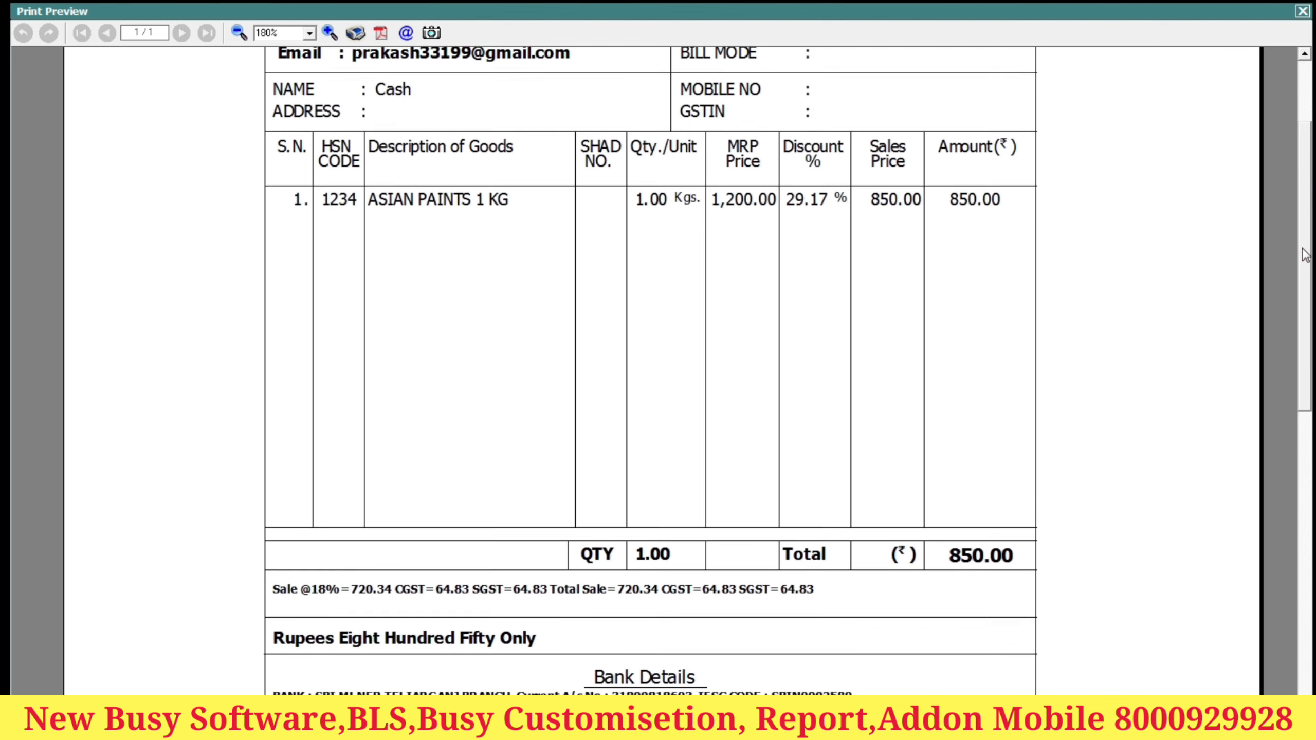
pyautogui.scroll(-5, 818, 537)
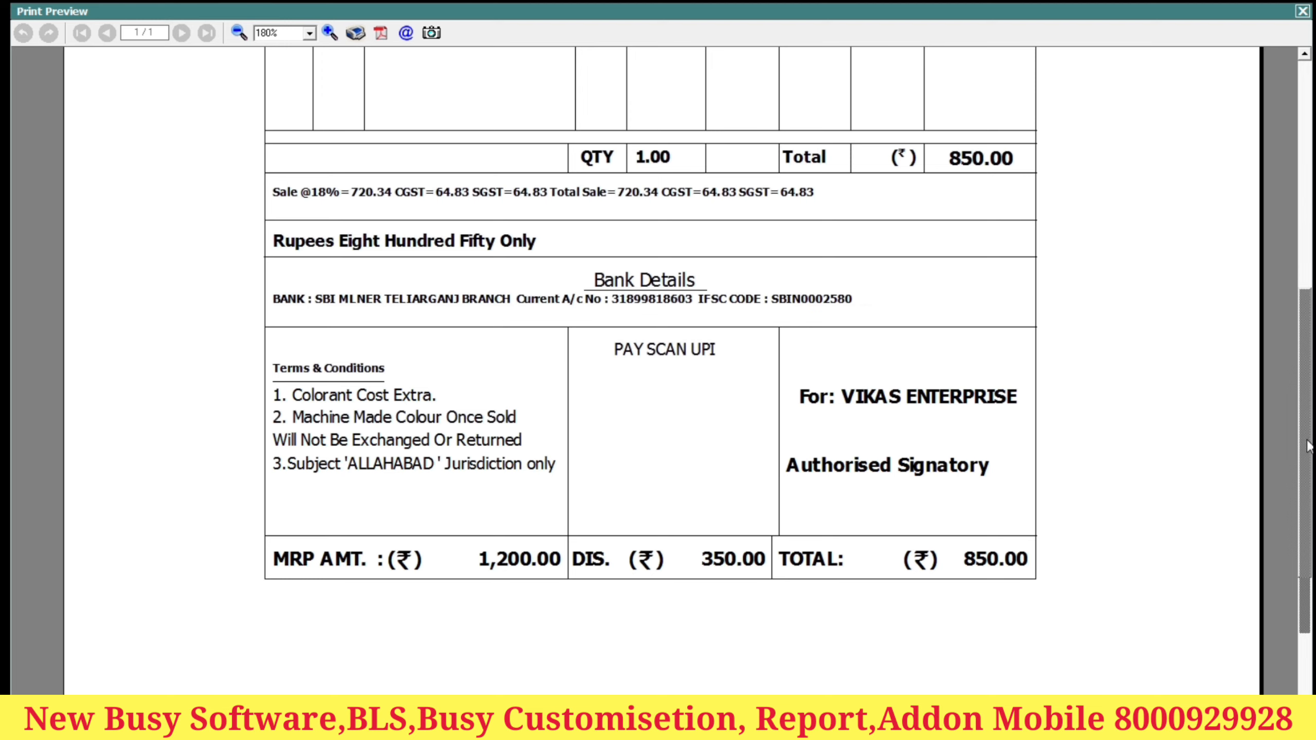
pyautogui.moveTo(1307, 440); pyautogui.dragTo(1313, 188)
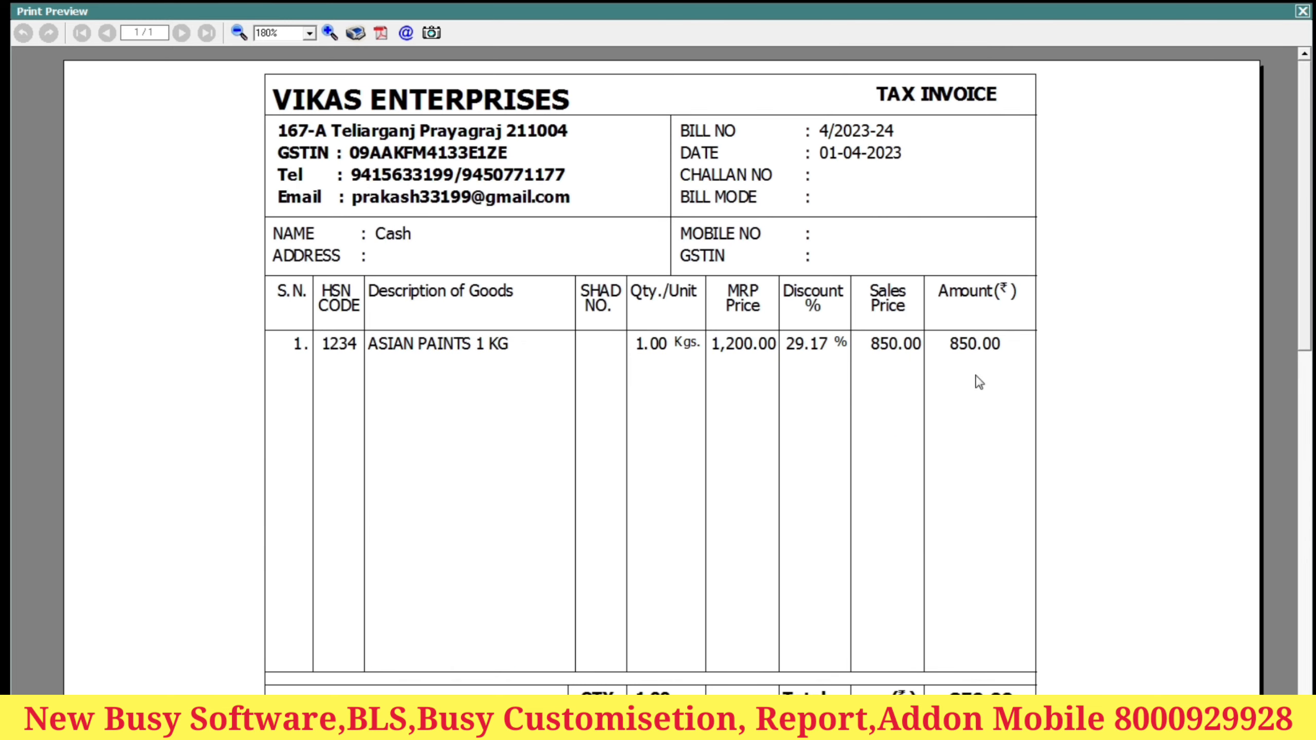